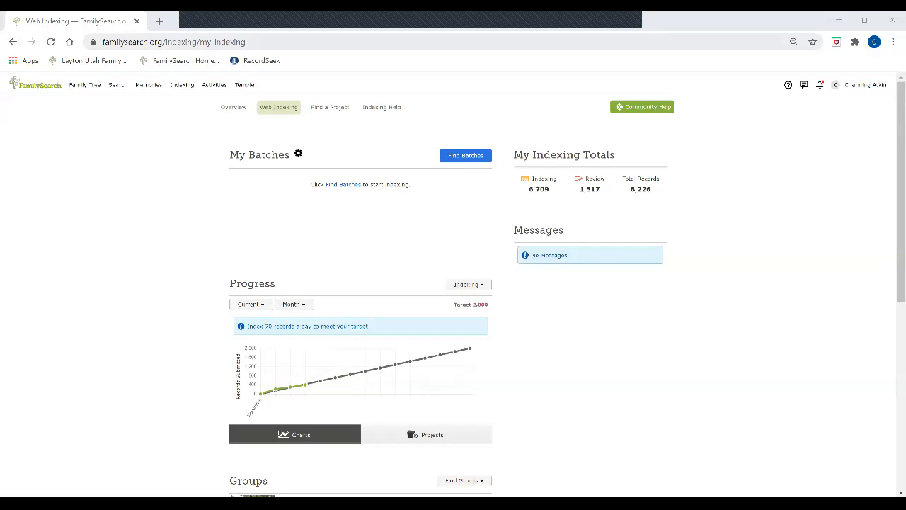
# Leave Web Indexing for the FamilySearch home page using the logo.
pyautogui.click(35, 83)
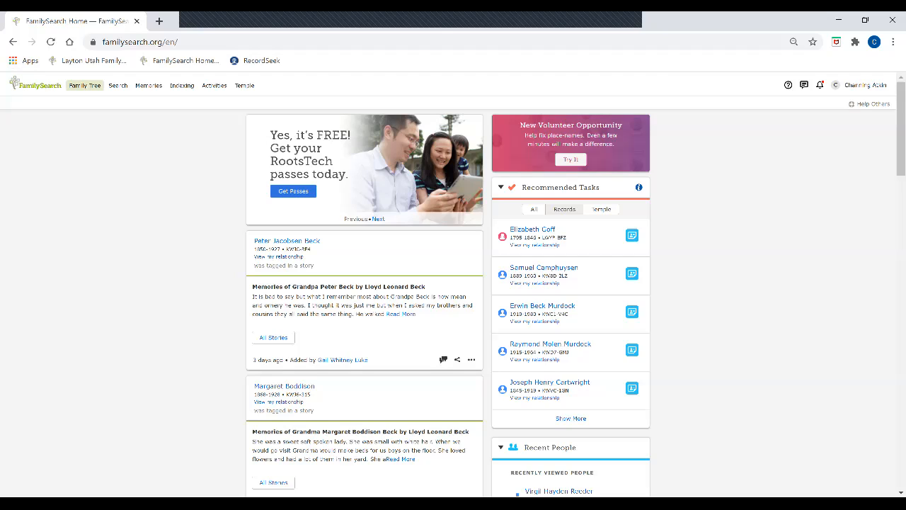
# Open the Family Tree fan chart and pan it to see more ancestors.
pyautogui.click(85, 86)
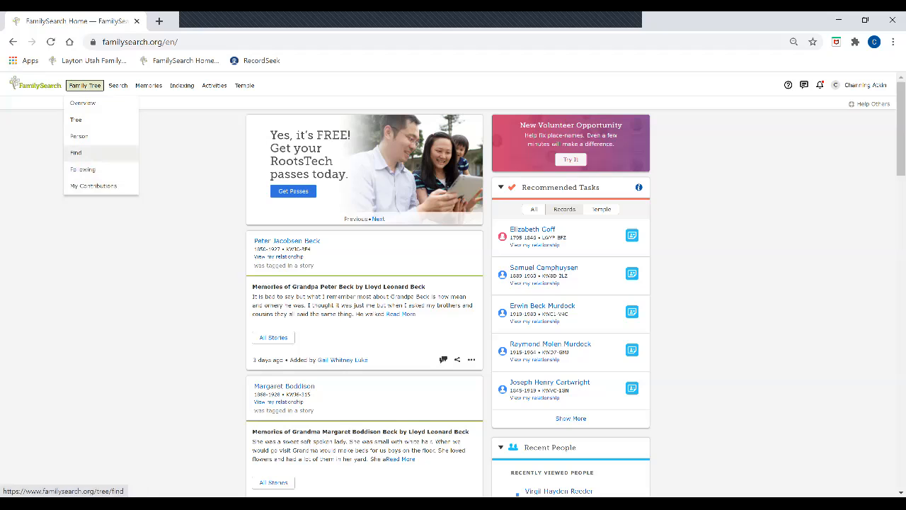
pyautogui.click(76, 120)
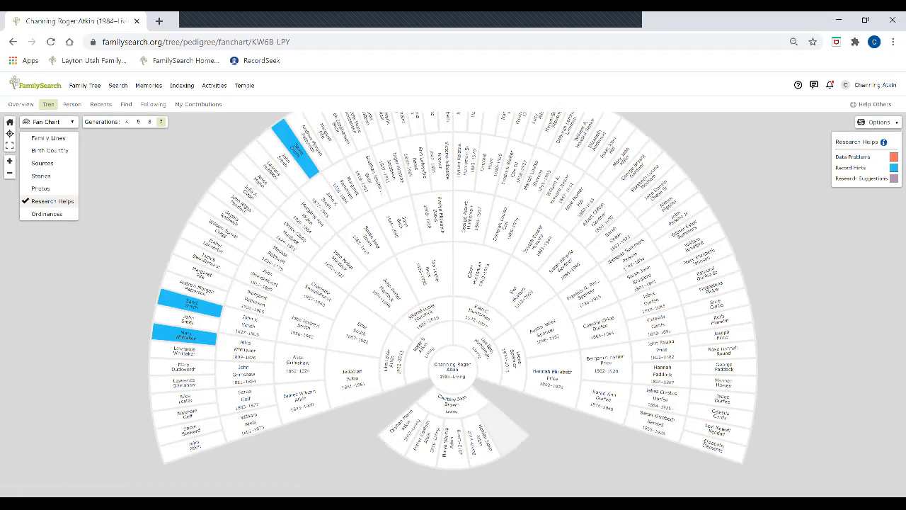
pyautogui.moveTo(481, 317); pyautogui.dragTo(461, 353)
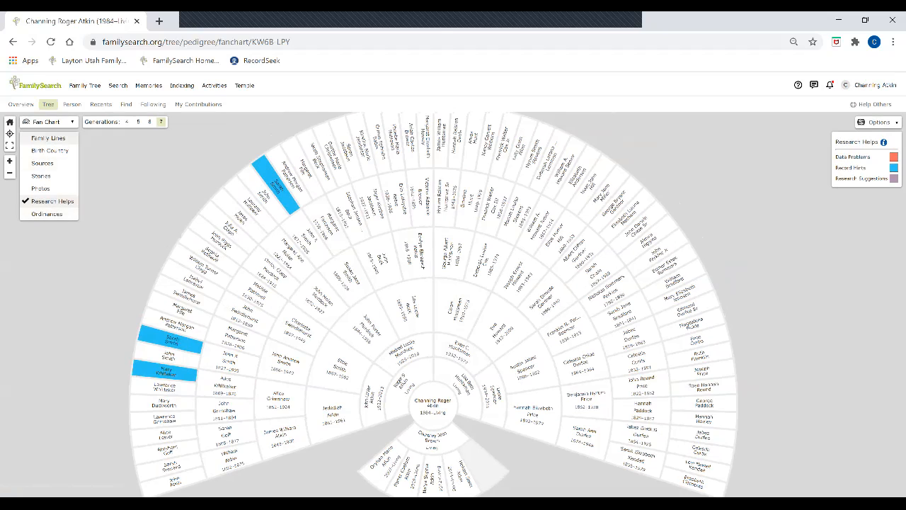
# Show the fan chart by Family Lines, then Research Helps, and go to My Indexing.
pyautogui.click(48, 138)
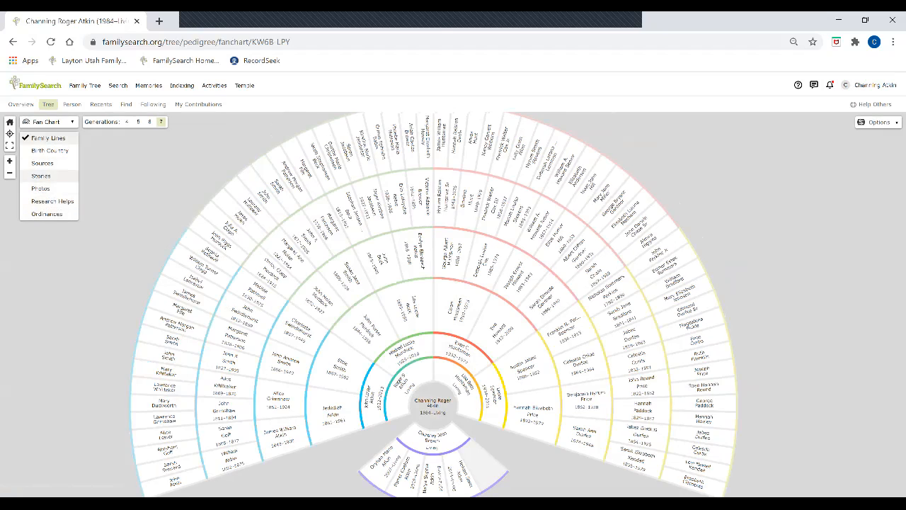
pyautogui.click(53, 201)
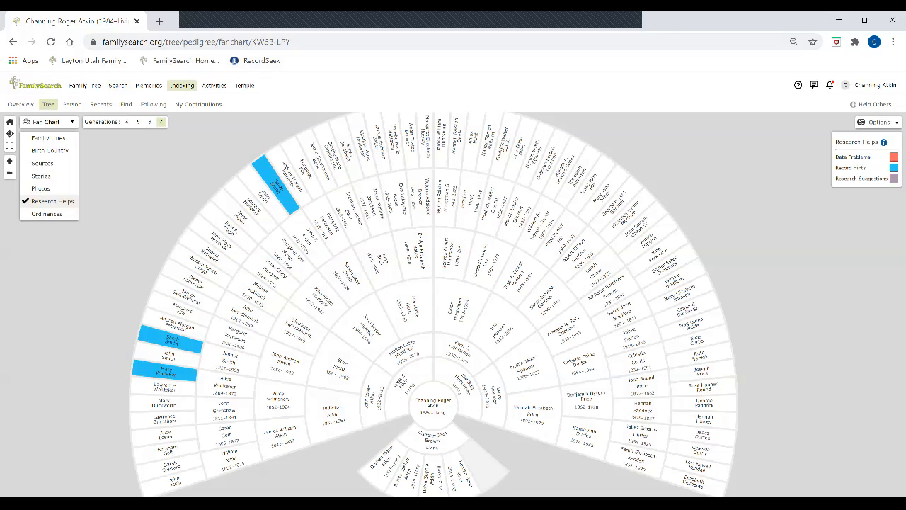
pyautogui.click(181, 85)
pyautogui.click(192, 118)
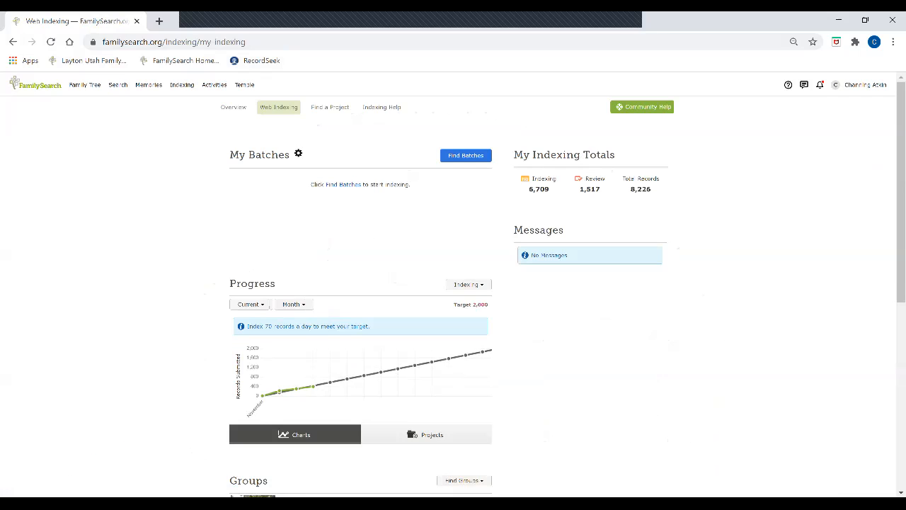
# Put the browser in full screen with F11, scroll the dashboard, and open Find Batches.
pyautogui.press('F11')
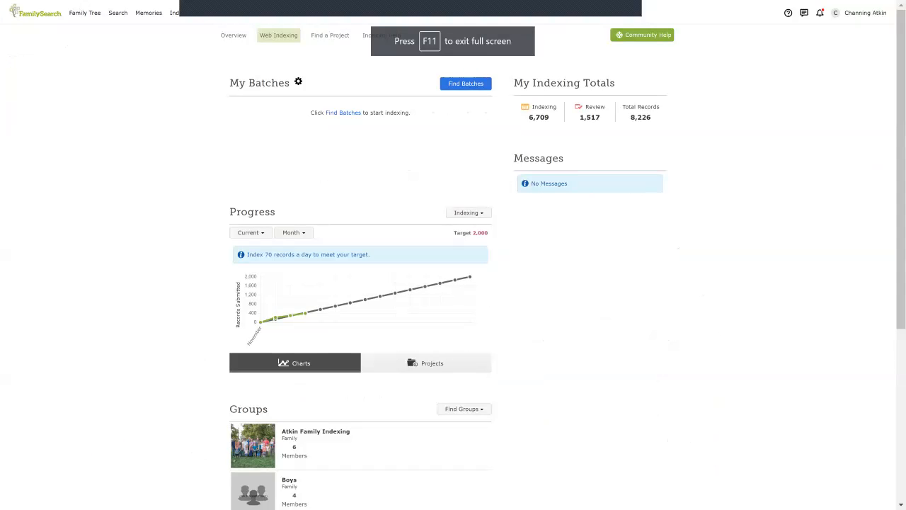
pyautogui.scroll(-3, 454, 283)
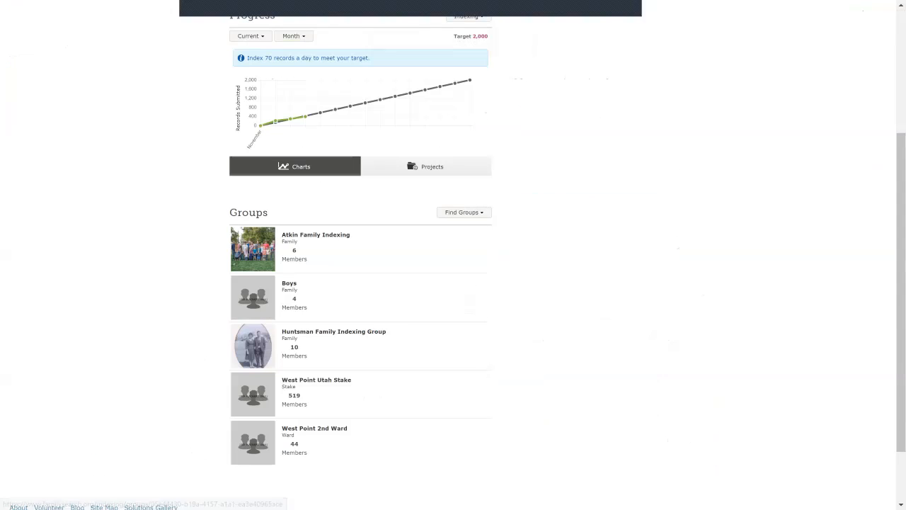
pyautogui.scroll(3, 361, 283)
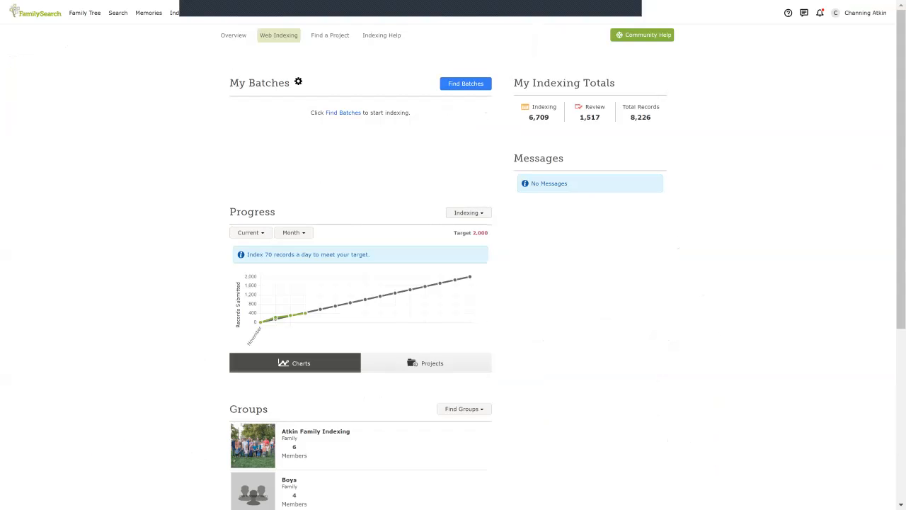
pyautogui.click(465, 83)
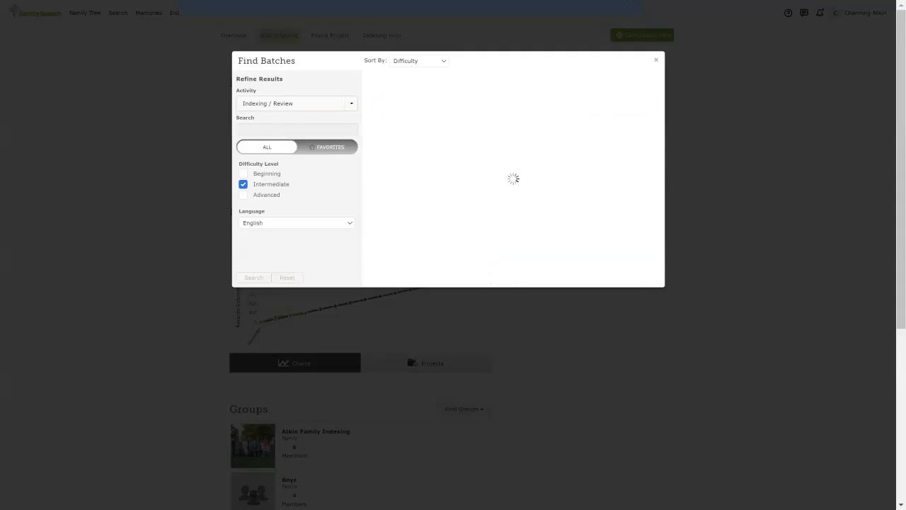
# Check out the church census batch and accept the maiden-name instruction.
pyautogui.click(629, 106)
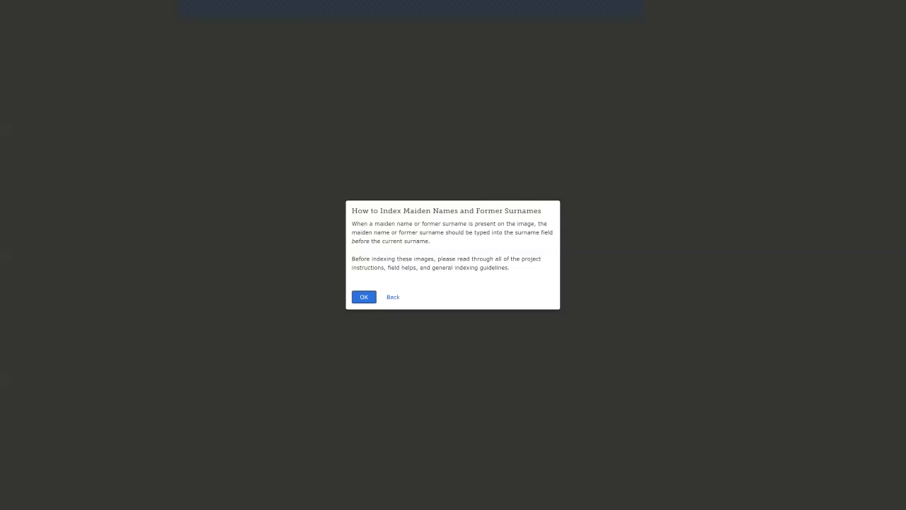
pyautogui.click(364, 298)
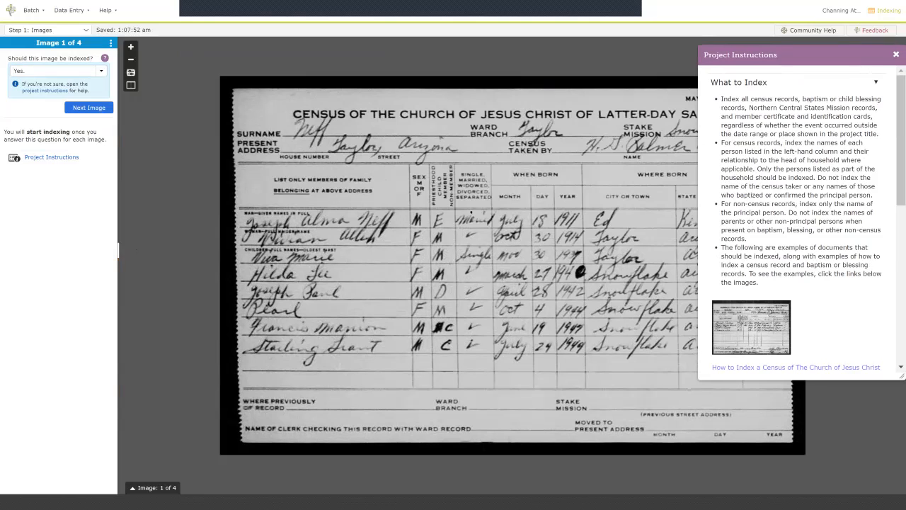
# Scroll through the Project Instructions, then close them.
pyautogui.scroll(-3, 800, 219)
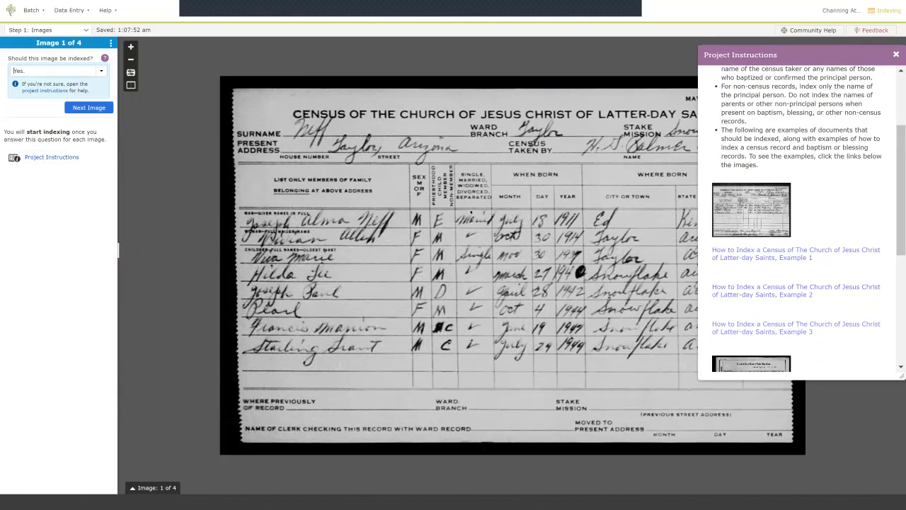
pyautogui.scroll(3, 800, 219)
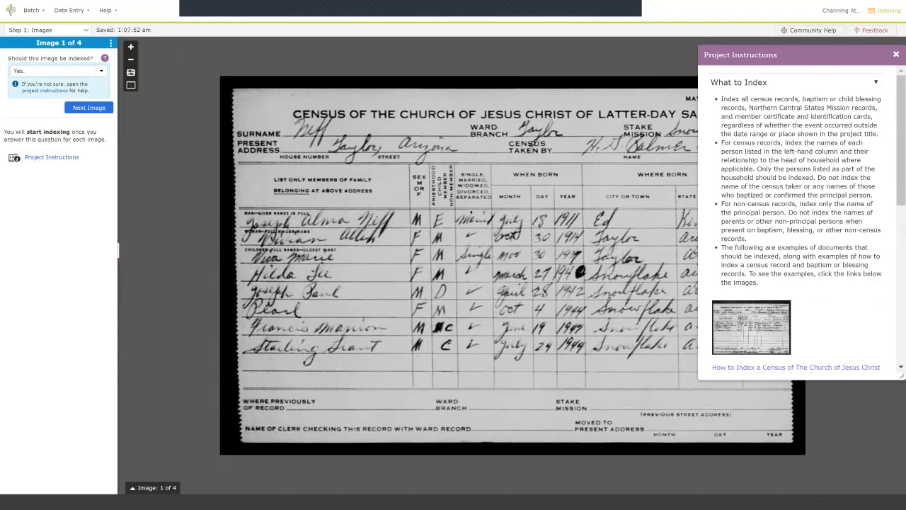
pyautogui.click(897, 54)
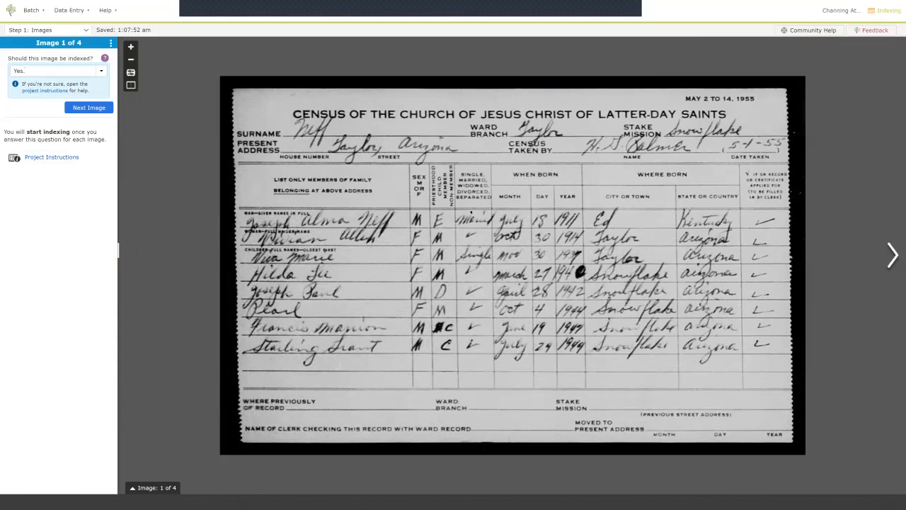
# Confirm each of the four census images should be indexed, reaching Step 2: Entries.
pyautogui.press('Tab')
pyautogui.press('Return')
pyautogui.press('Tab')
pyautogui.press('Return')
pyautogui.press('Tab')
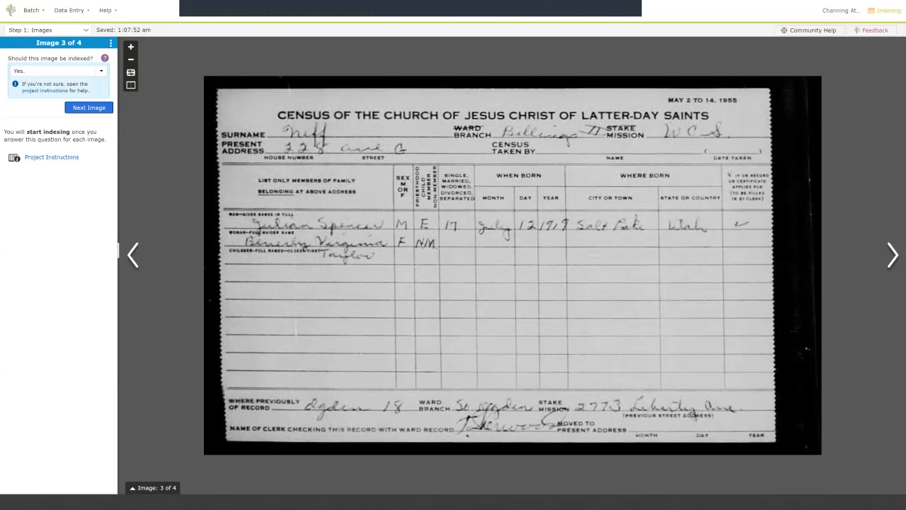
pyautogui.press('Return')
pyautogui.press('Tab')
pyautogui.press('Return')
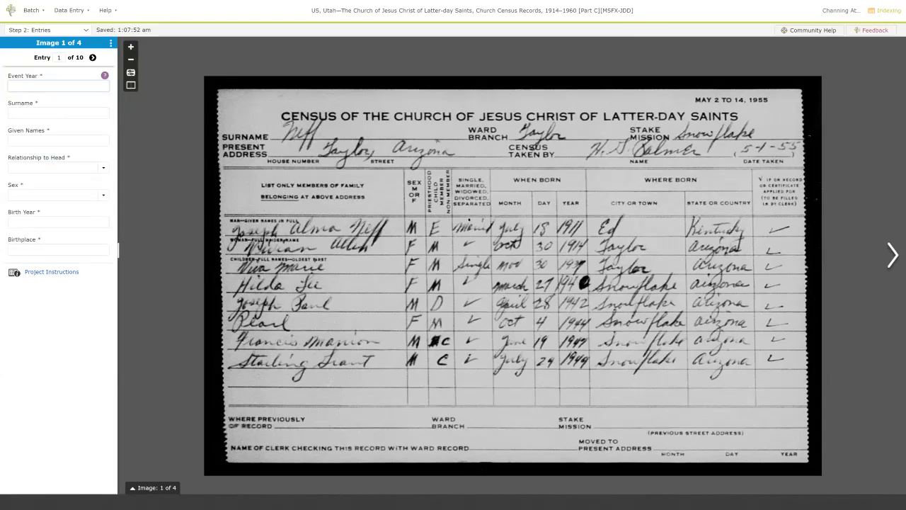
# Reset page zoom to 100%, enable Data Entry > Show Toolbar, and exit full screen.
pyautogui.hotkey('ctrl', '+')
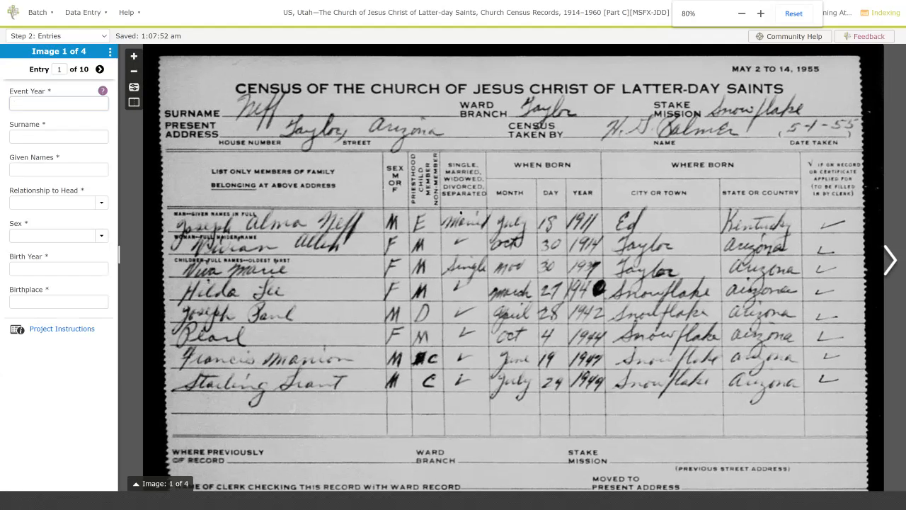
pyautogui.hotkey('ctrl', '+')
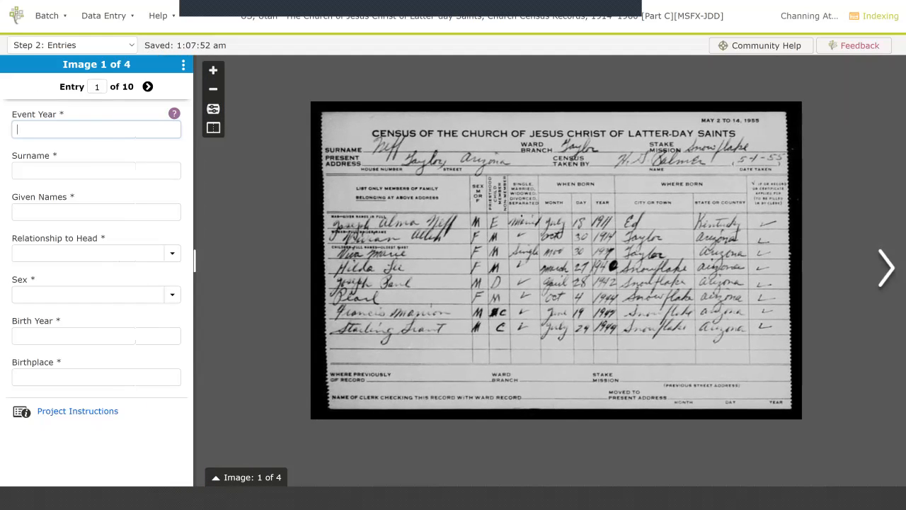
pyautogui.click(107, 15)
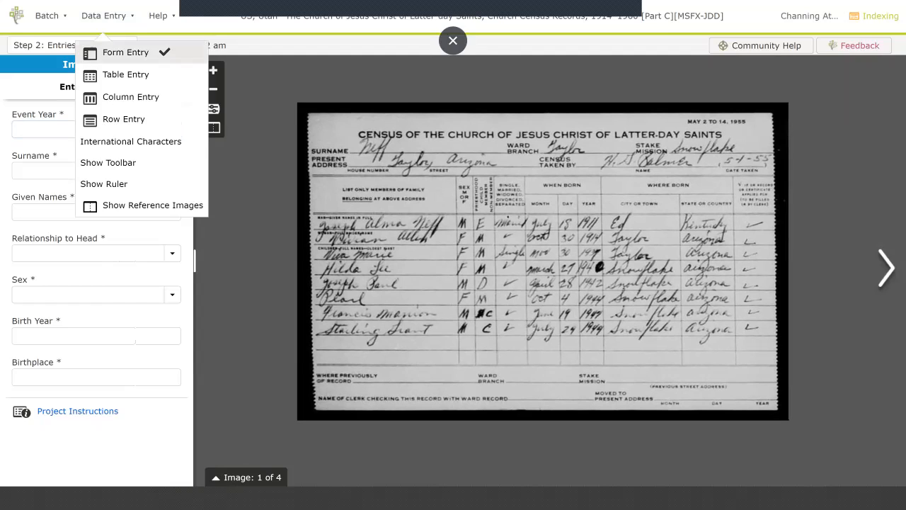
pyautogui.click(108, 162)
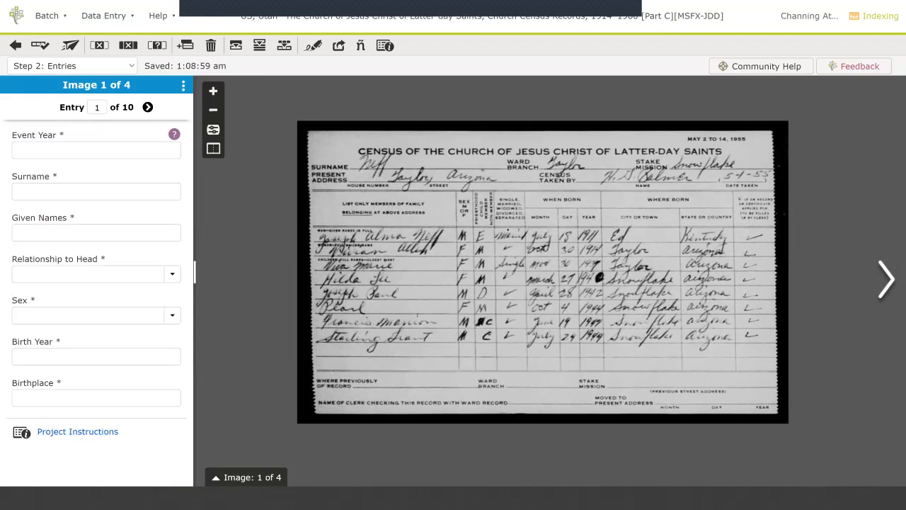
pyautogui.press('F11')
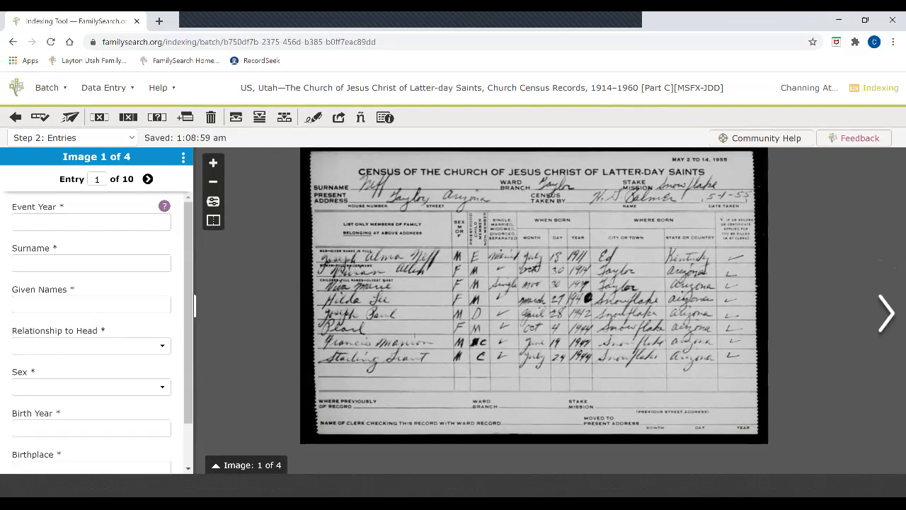
# Return to the first image, go full screen again, and set page zoom to 67%.
pyautogui.click(887, 314)
pyautogui.click(217, 314)
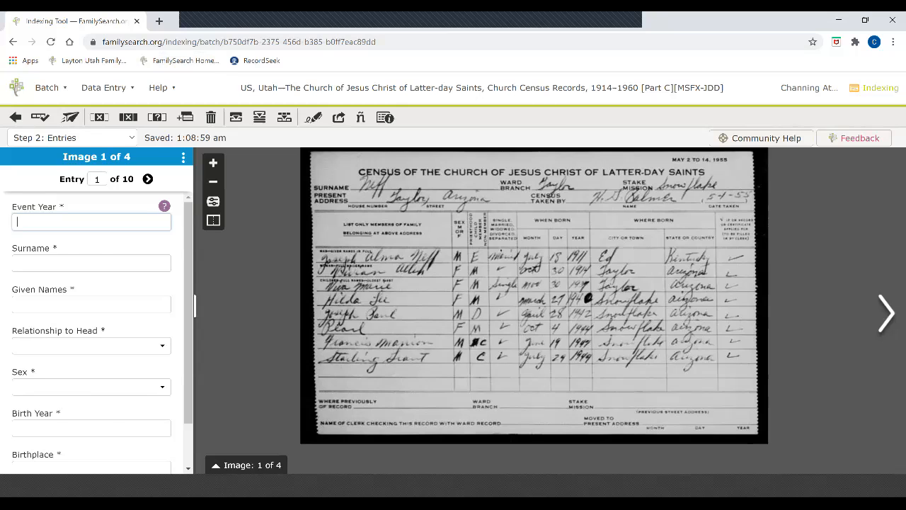
pyautogui.press('F11')
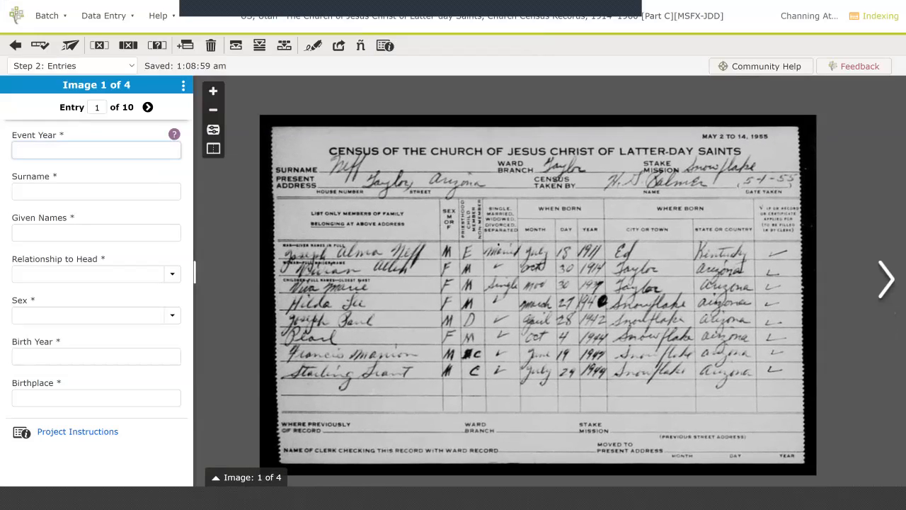
pyautogui.moveTo(552, 294); pyautogui.dragTo(555, 285)
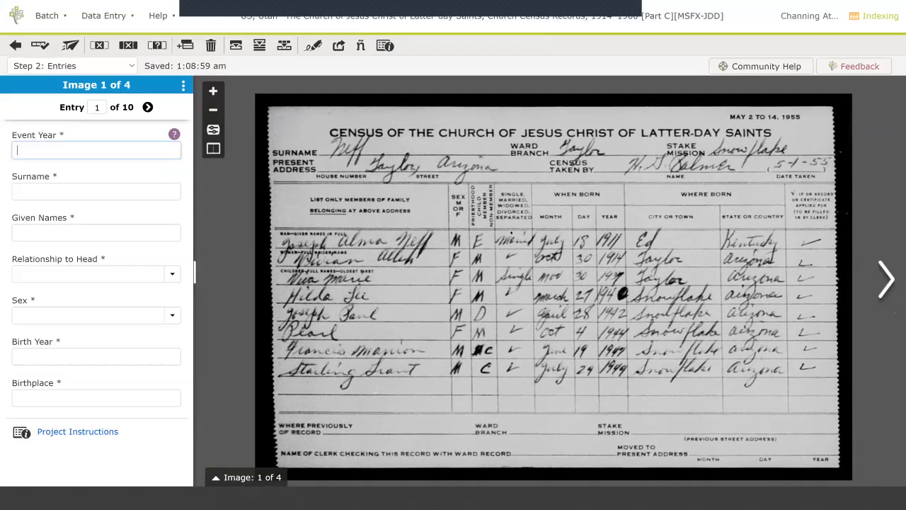
pyautogui.hotkey('ctrl', '-')
pyautogui.hotkey('ctrl', '-')
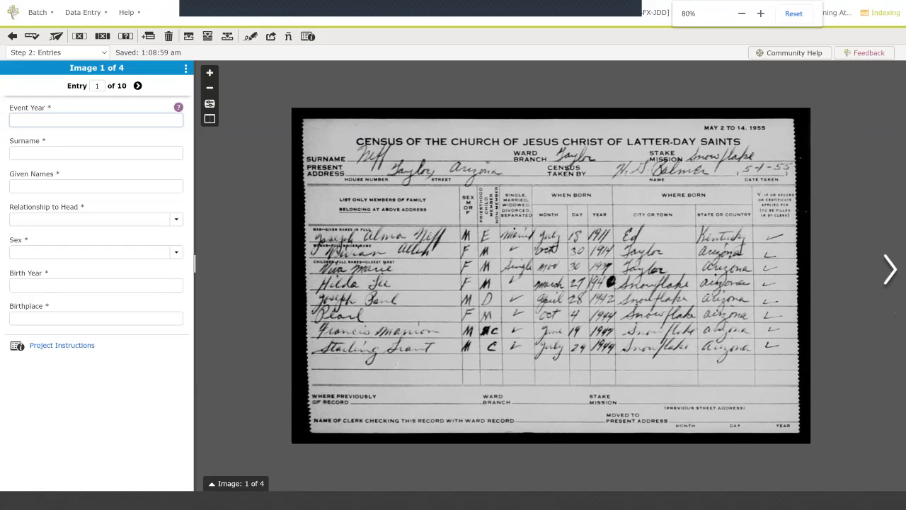
pyautogui.hotkey('ctrl', '-')
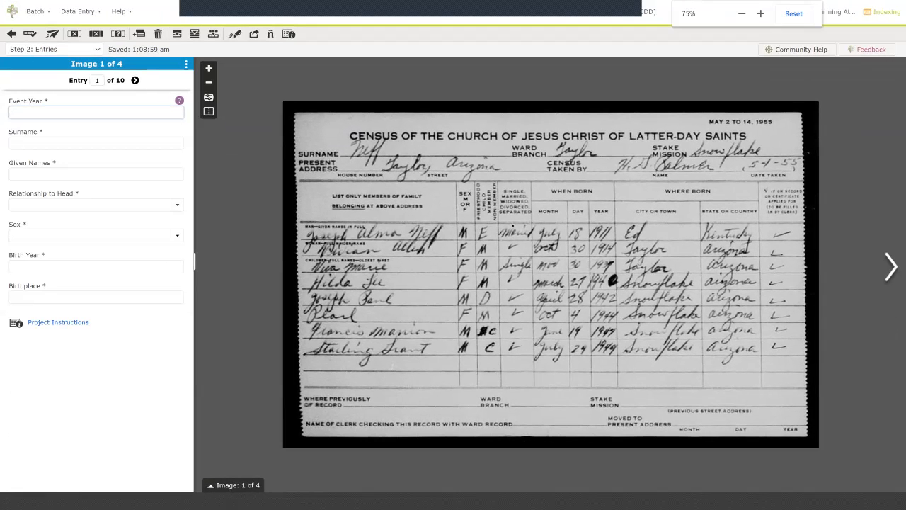
pyautogui.hotkey('ctrl', '-')
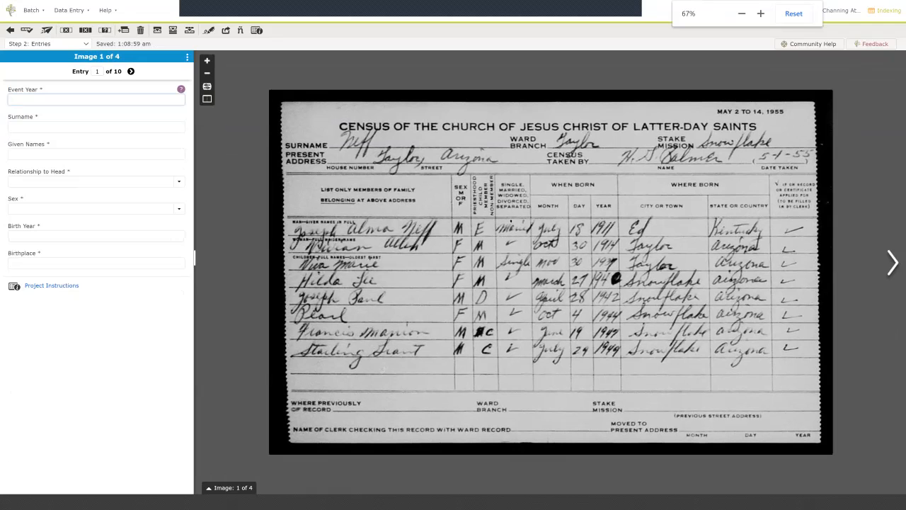
pyautogui.hotkey('ctrl', '-')
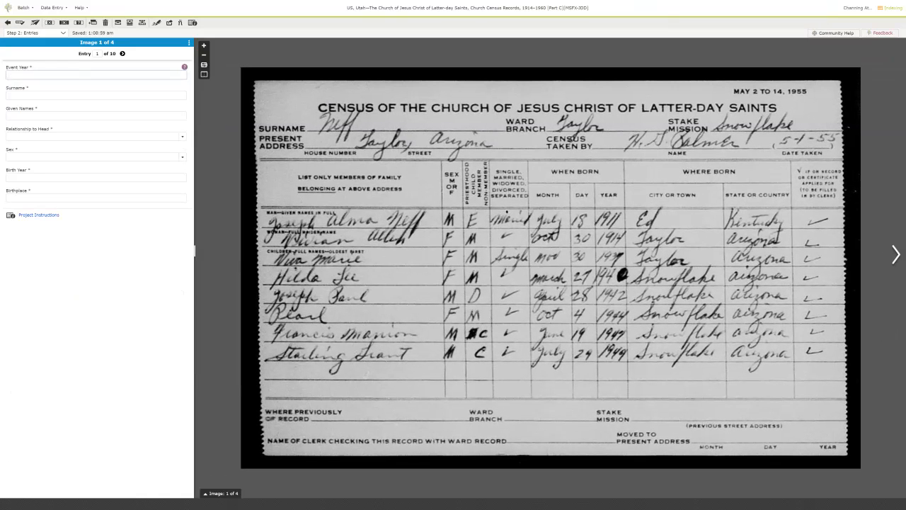
pyautogui.hotkey('ctrl', '+')
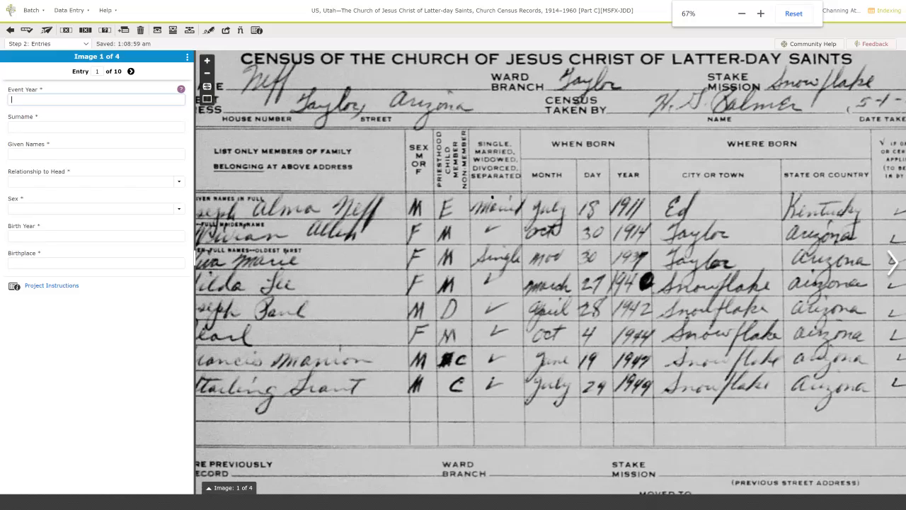
# Narrow the entry form panel, turn off Show Toolbar, and enlarge the census card.
pyautogui.scroll(-3, 497, 219)
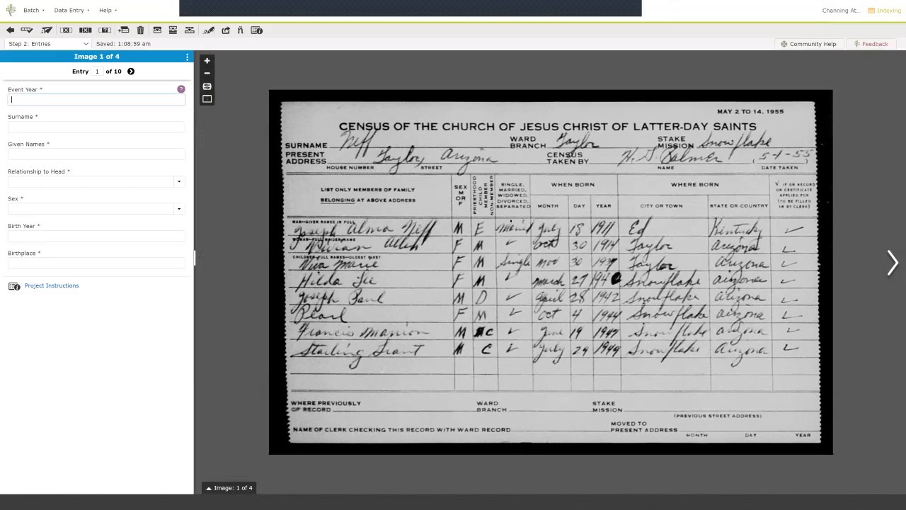
pyautogui.moveTo(195, 260); pyautogui.dragTo(140, 260)
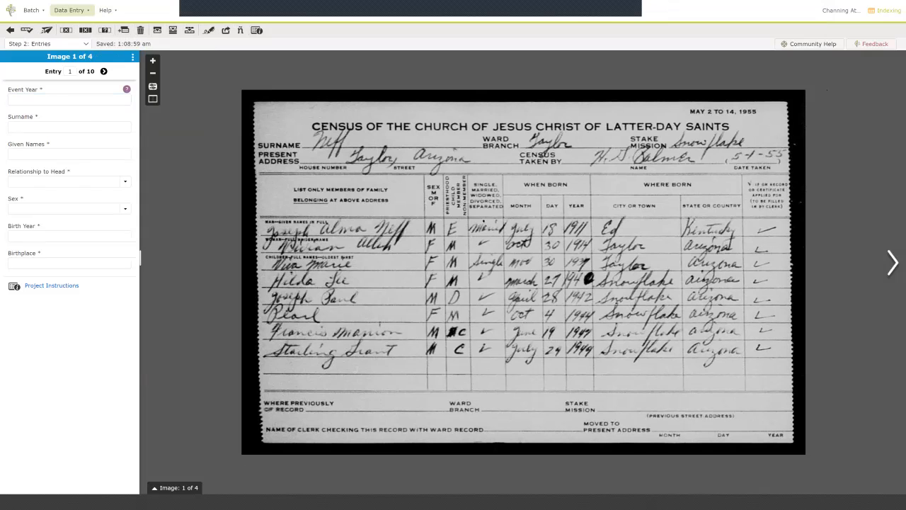
pyautogui.click(69, 10)
pyautogui.click(71, 106)
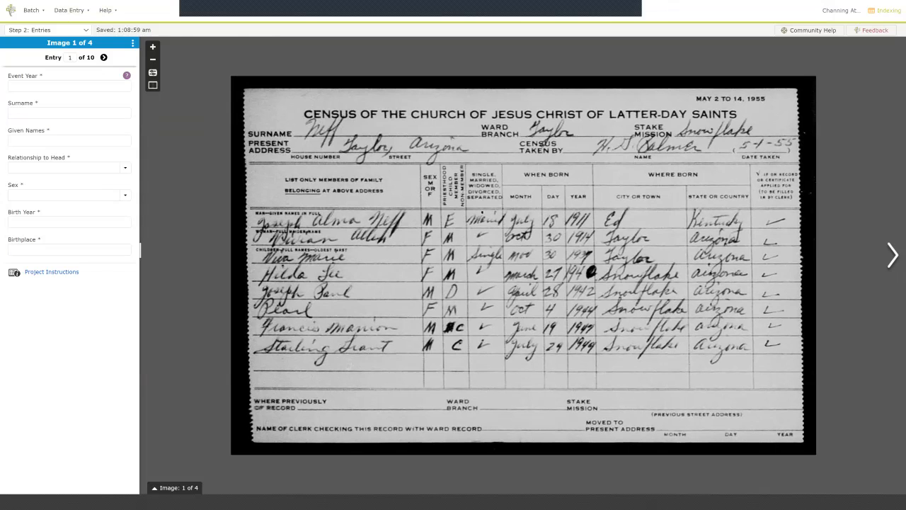
pyautogui.hotkey('ctrl', '-')
pyautogui.hotkey('ctrl', '+')
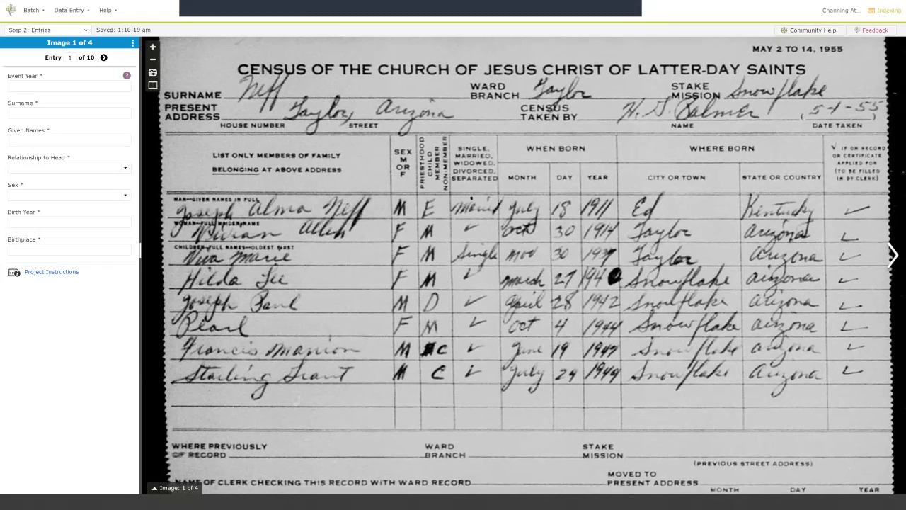
# Enter Event Year 1955 and the head of household's surname and given names in entry 1.
pyautogui.click(70, 85)
pyautogui.write('1955')
pyautogui.press('Tab')
pyautogui.press('Tab')
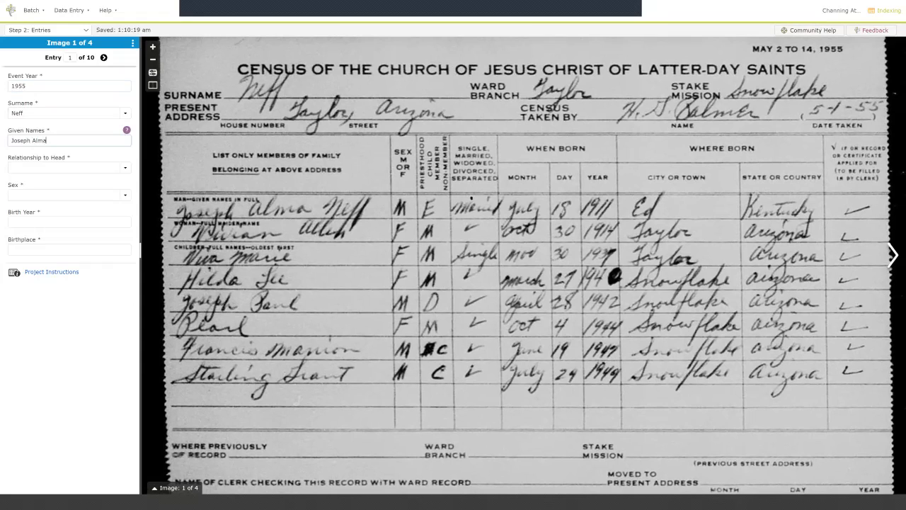
# Set entry 1's Relationship to Head to Head.
pyautogui.press('Tab')
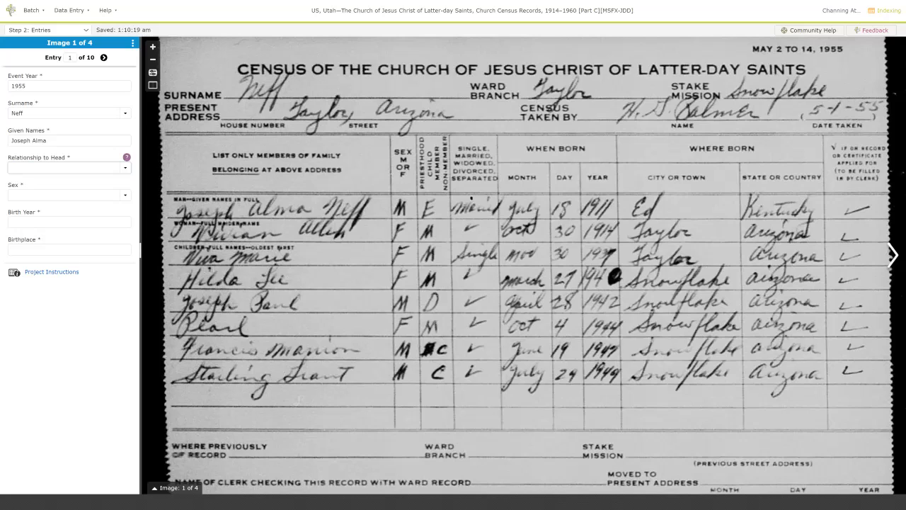
pyautogui.press('Down')
pyautogui.press('Down')
pyautogui.press('Down')
pyautogui.press('Down')
pyautogui.press('Down')
pyautogui.press('Down')
pyautogui.press('Up')
pyautogui.press('Up')
pyautogui.press('Up')
pyautogui.press('Up')
pyautogui.press('Up')
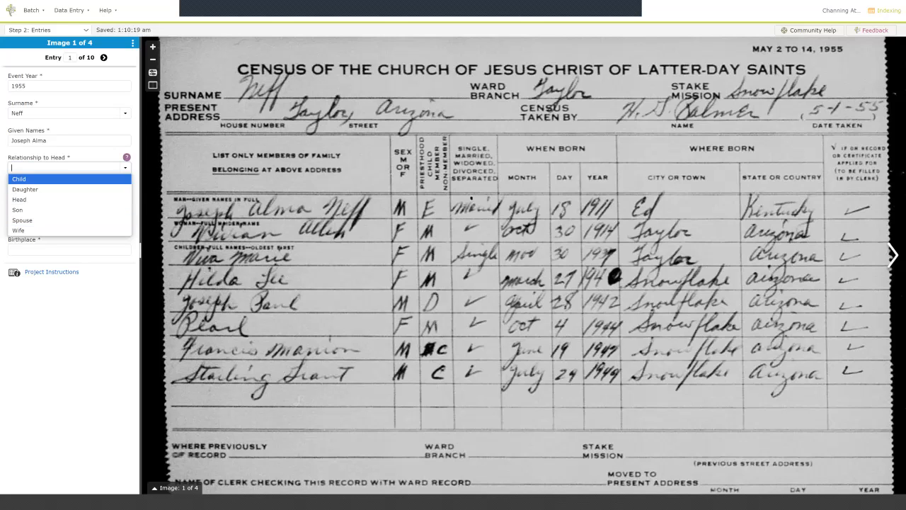
pyautogui.press('Down')
pyautogui.press('Down')
pyautogui.press('Down')
pyautogui.press('Down')
pyautogui.press('Up')
pyautogui.press('Up')
pyautogui.press('Up')
pyautogui.press('Up')
pyautogui.press('Down')
pyautogui.press('Down')
pyautogui.press('Down')
pyautogui.press('Down')
pyautogui.press('Down')
pyautogui.press('Up')
pyautogui.press('Up')
pyautogui.press('Up')
pyautogui.press('Up')
pyautogui.press('Up')
pyautogui.press('Down')
pyautogui.press('Down')
pyautogui.press('Down')
pyautogui.press('Down')
pyautogui.press('Down')
pyautogui.press('Up')
pyautogui.press('Up')
pyautogui.press('Up')
pyautogui.press('Up')
pyautogui.press('Up')
pyautogui.press('Down')
pyautogui.press('Down')
pyautogui.press('Down')
pyautogui.press('Down')
pyautogui.press('Down')
pyautogui.press('Up')
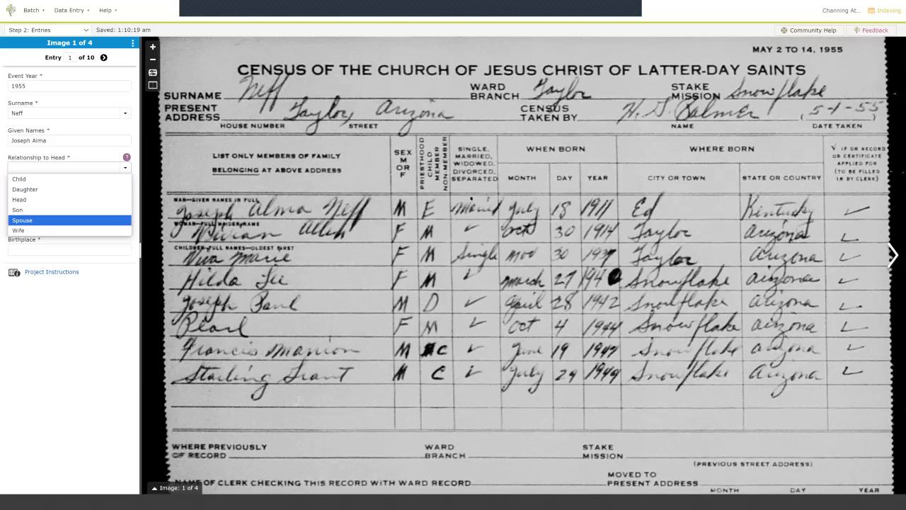
pyautogui.write('H')
pyautogui.press('Tab')
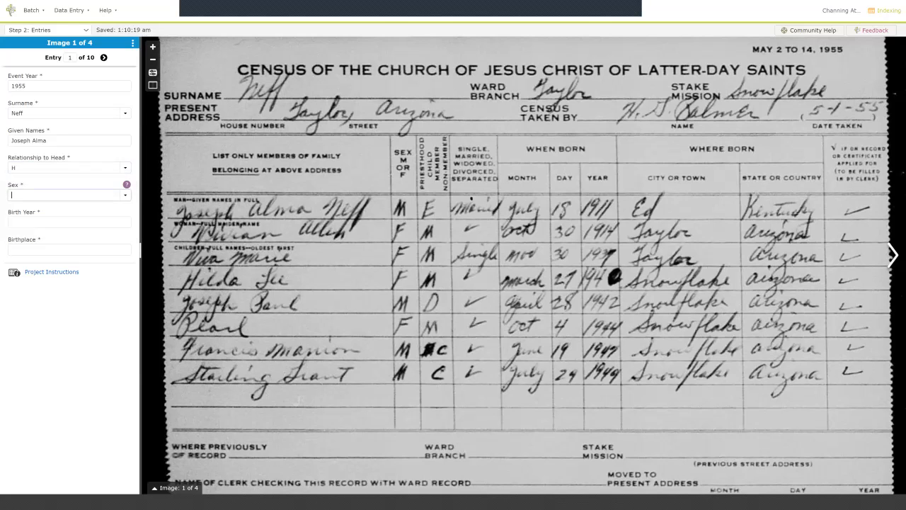
# Enter sex Male, birth year 1911, birthplace Ed, Kentucky, then call up Delete Entries.
pyautogui.write('M')
pyautogui.press('Tab')
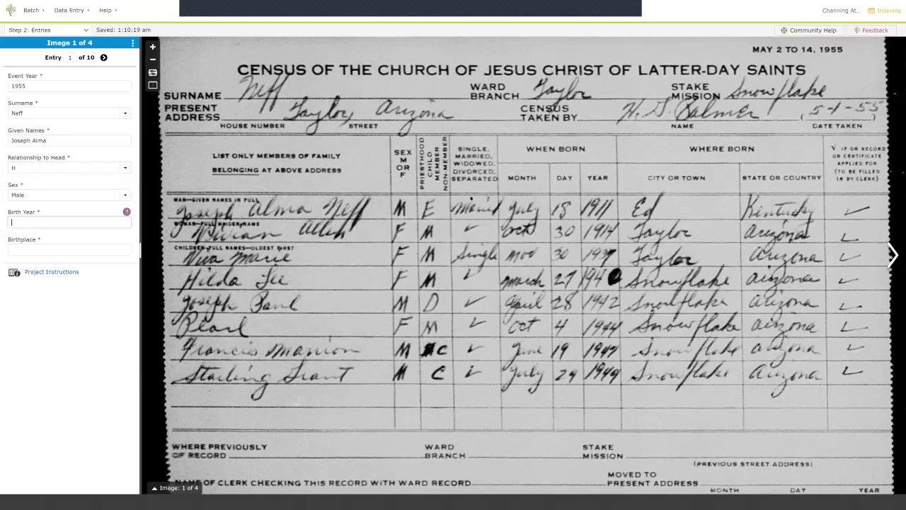
pyautogui.write('1911')
pyautogui.press('Tab')
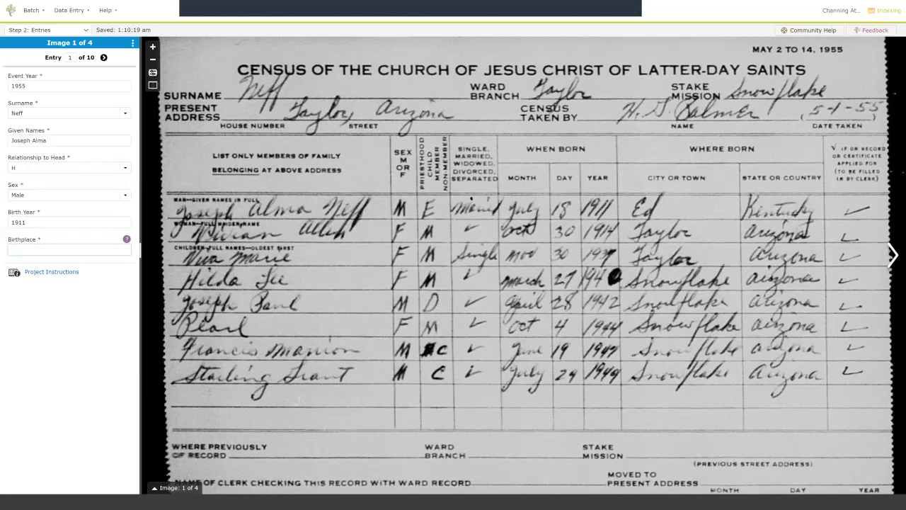
pyautogui.write('Ed, Kentucky')
pyautogui.press('Tab')
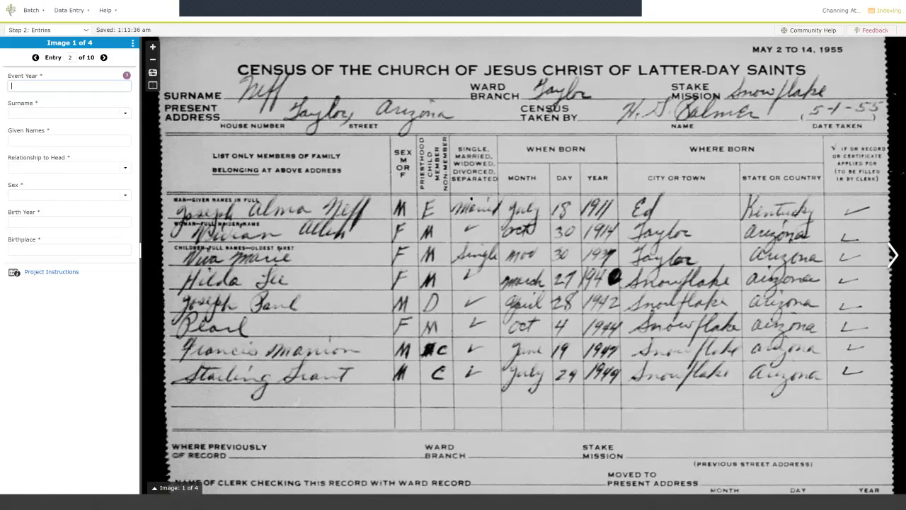
pyautogui.hotkey('ctrl', 'shift', 'd')
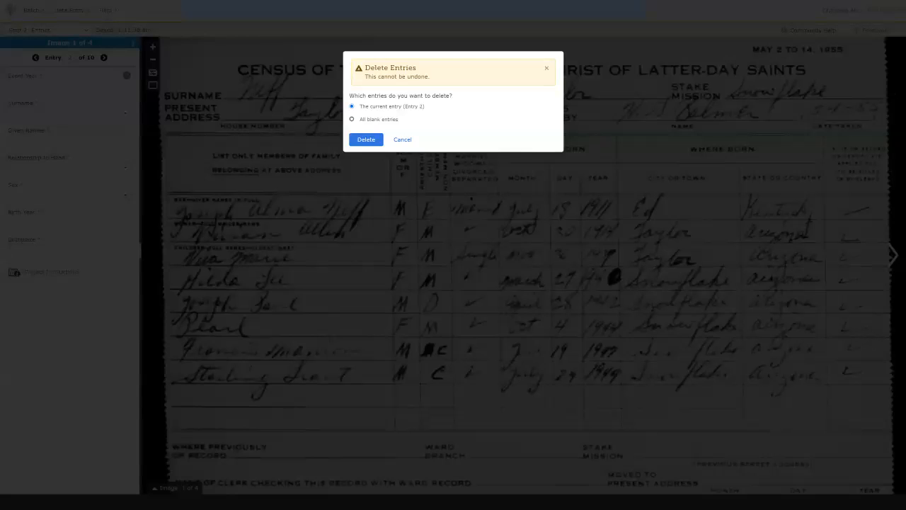
# Delete all blank entries and create entry 2.
pyautogui.click(352, 119)
pyautogui.press('Return')
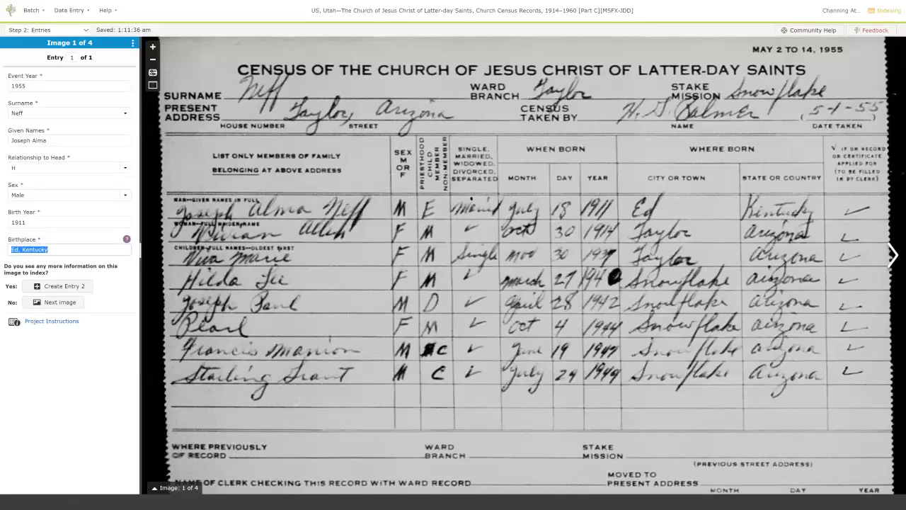
pyautogui.press('Tab')
pyautogui.press('Return')
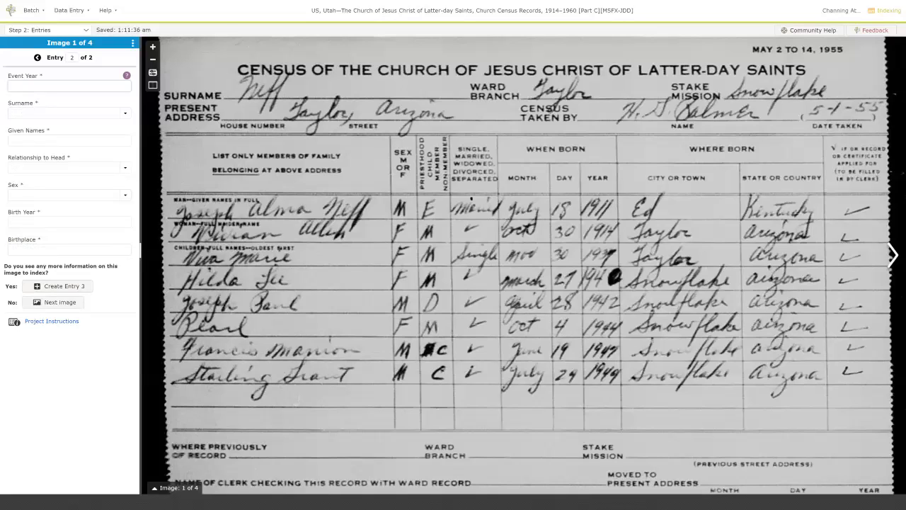
# Enter Event Year 1955, the wife's surname and given names, and relationship Wife.
pyautogui.write('1955')
pyautogui.press('Tab')
pyautogui.press('Tab')
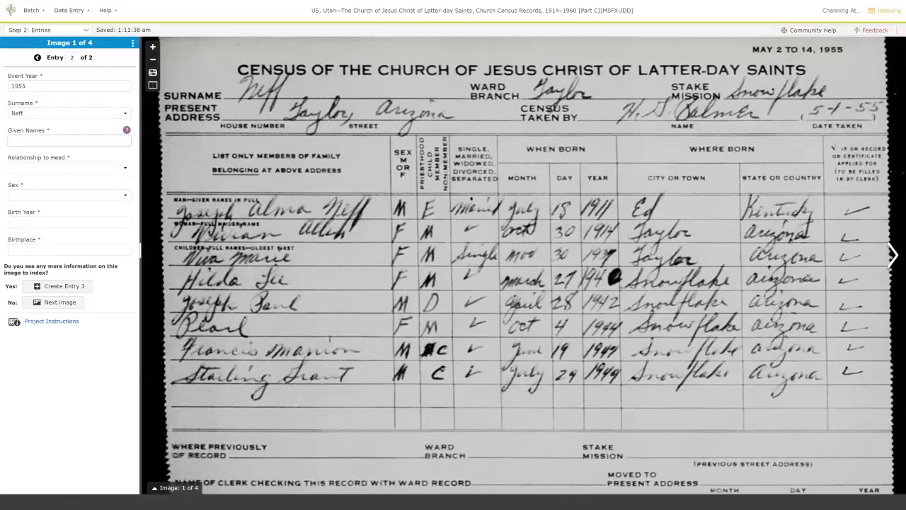
pyautogui.press('Tab')
pyautogui.write('Wife')
pyautogui.press('Return')
# Set entry 2 to Female, born 1914 in Taylor, Arizona.
pyautogui.press('Tab')
pyautogui.write('Female')
pyautogui.press('Return')
pyautogui.press('Tab')
pyautogui.write('1914')
pyautogui.press('Tab')
pyautogui.write('T')
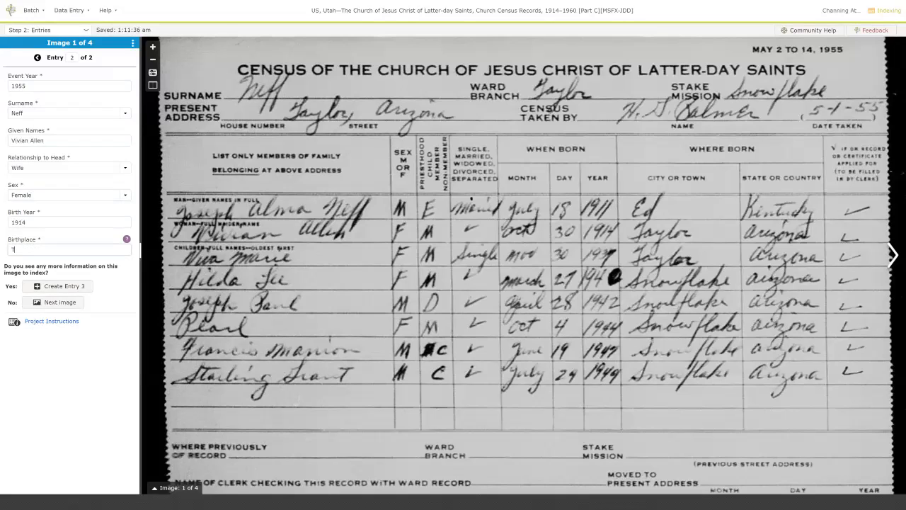
pyautogui.write('aylor, Arizona')
pyautogui.press('Tab')
# Index entry 3: 1955, a daughter, Female, born 1939 in Taylor, Arizona.
pyautogui.press('Return')
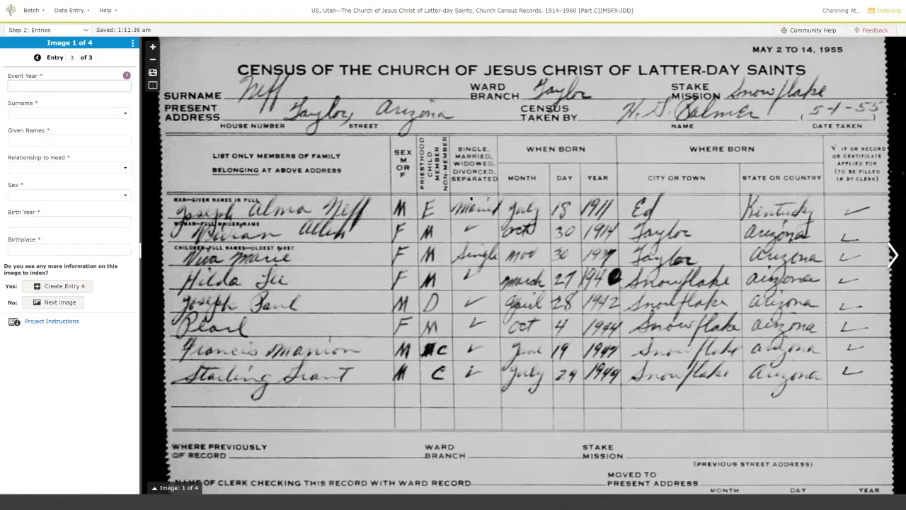
pyautogui.write('1955')
pyautogui.press('Tab')
pyautogui.press('Tab')
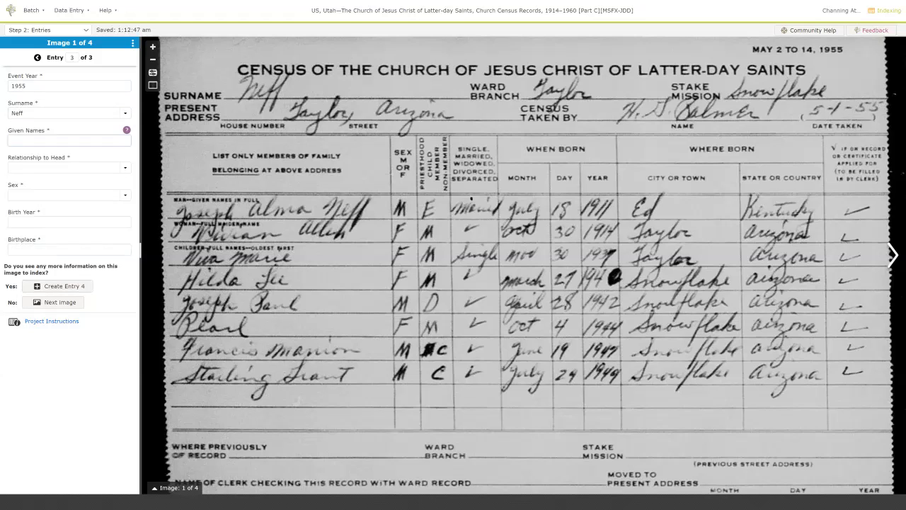
pyautogui.press('Tab')
pyautogui.press('BackSpace')
pyautogui.write('Daughter')
pyautogui.press('Tab')
pyautogui.write('Female')
pyautogui.press('Tab')
pyautogui.write('1939')
pyautogui.press('Tab')
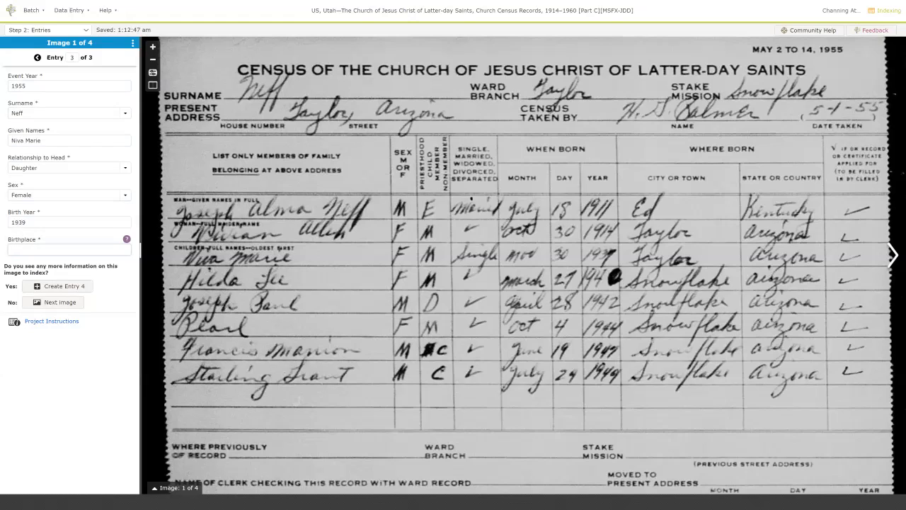
pyautogui.write('Taylor, Arizona')
pyautogui.press('Tab')
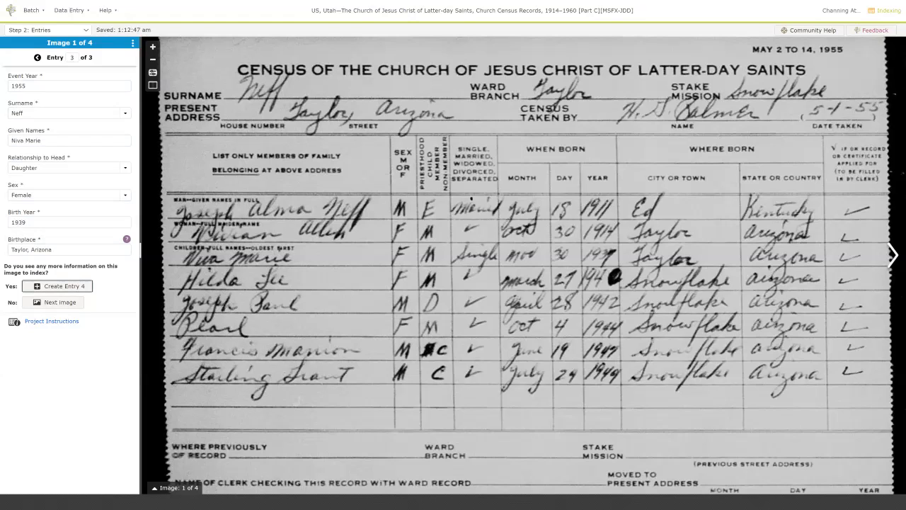
# Index entry 4: 1955, a daughter, Female, born 1940 in Snowflake, Arizona.
pyautogui.press('Return')
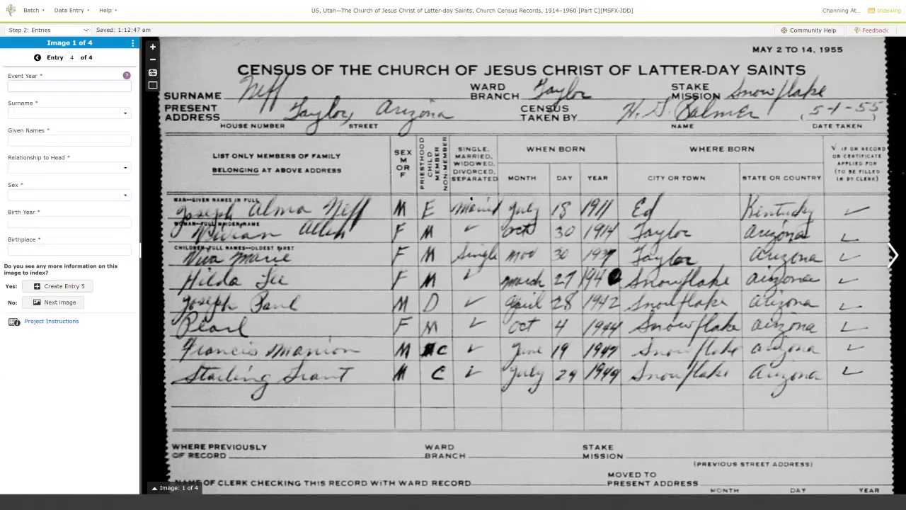
pyautogui.write('1955')
pyautogui.press('Tab')
pyautogui.press('Tab')
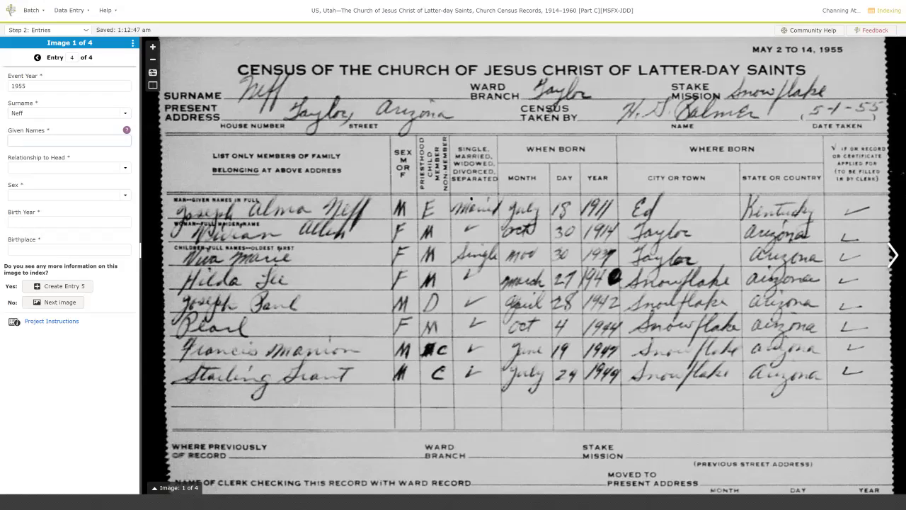
pyautogui.press('Tab')
pyautogui.write('Daughter')
pyautogui.press('Tab')
pyautogui.write('Female')
pyautogui.press('Tab')
pyautogui.write('1940')
pyautogui.press('Tab')
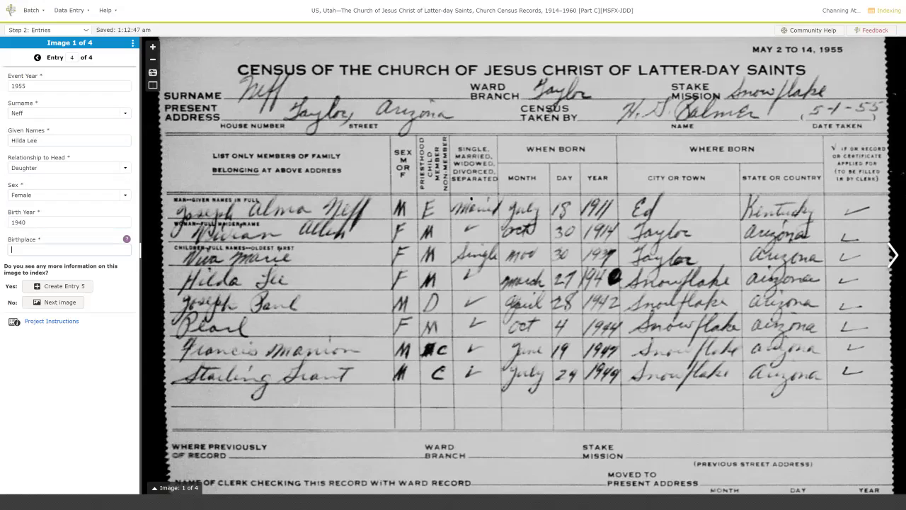
pyautogui.write('Snowflake, Arizona')
pyautogui.press('Tab')
pyautogui.press('Return')
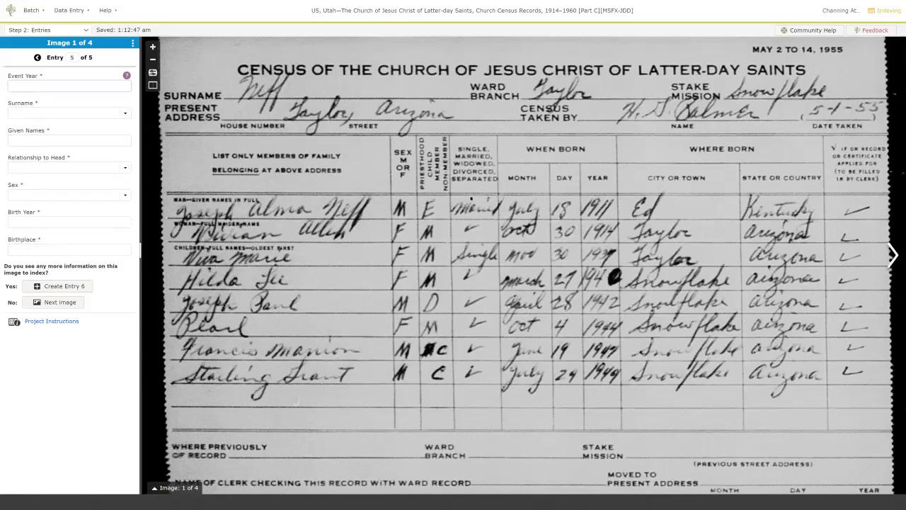
# Fill entry 5 with the son's given names, relationship Son, Male, birth year 1942.
pyautogui.write('Jos')
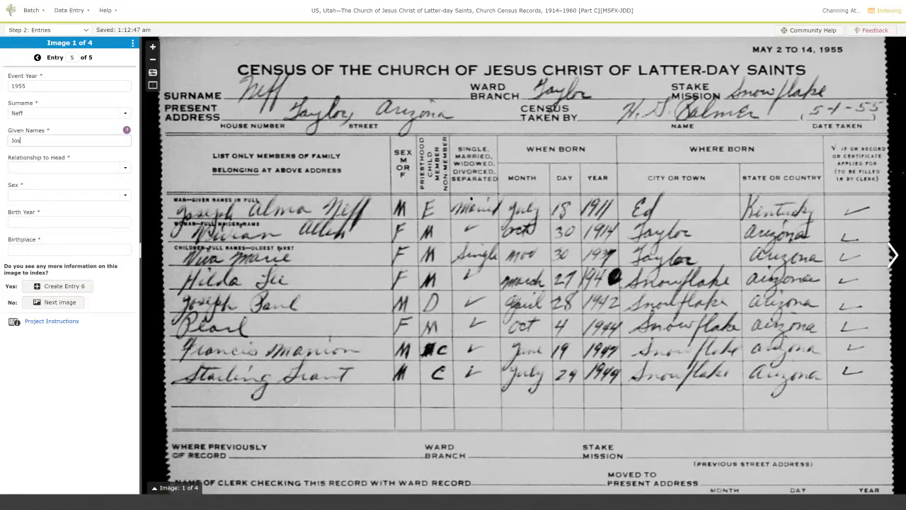
pyautogui.write('eph Paul')
pyautogui.press('Tab')
pyautogui.write('S')
pyautogui.press('Tab')
pyautogui.write('M')
pyautogui.press('Tab')
pyautogui.write('1942')
pyautogui.press('Tab')
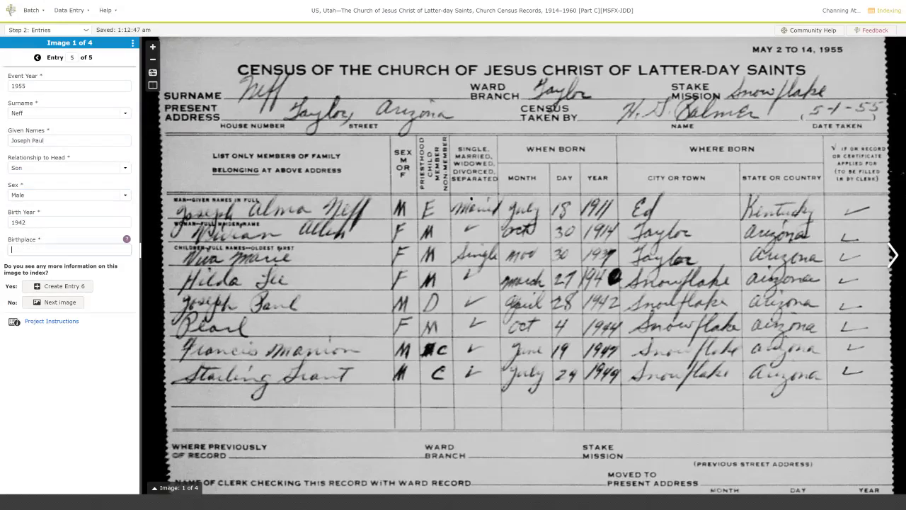
# Finish entry 5 with birthplace Snowflake, Arizona, then start entry 6: Pearl, Daughter, Female, 1942.
pyautogui.write('Snowflake, Arizona')
pyautogui.press('Tab')
pyautogui.press('Return')
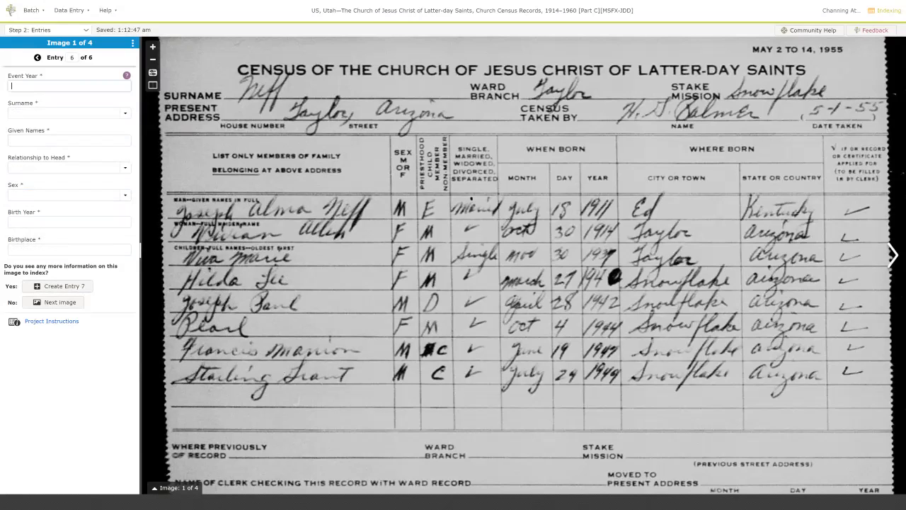
pyautogui.hotkey('ctrl', 'd')
pyautogui.hotkey('ctrl', 'd')
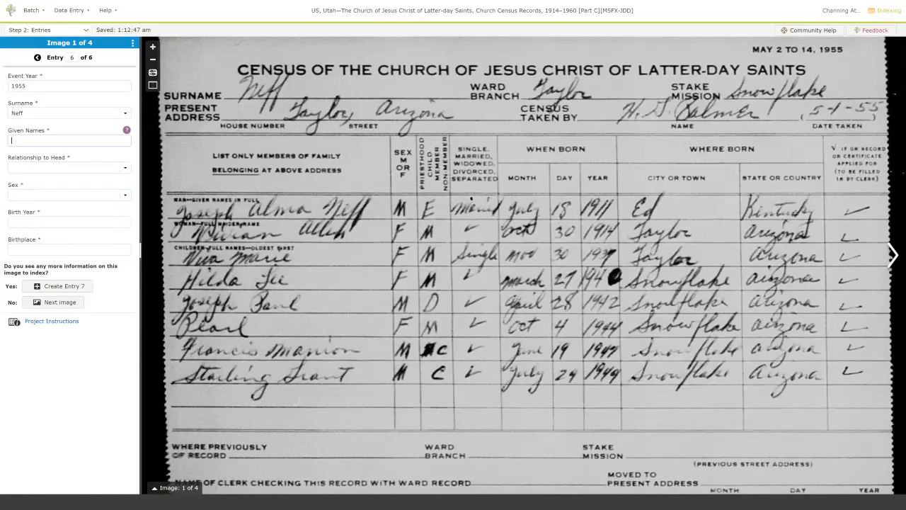
pyautogui.write('Pearl')
pyautogui.press('Tab')
pyautogui.write('Daughter')
pyautogui.press('Tab')
pyautogui.write('Female')
pyautogui.press('Tab')
pyautogui.write('1942')
pyautogui.press('Tab')
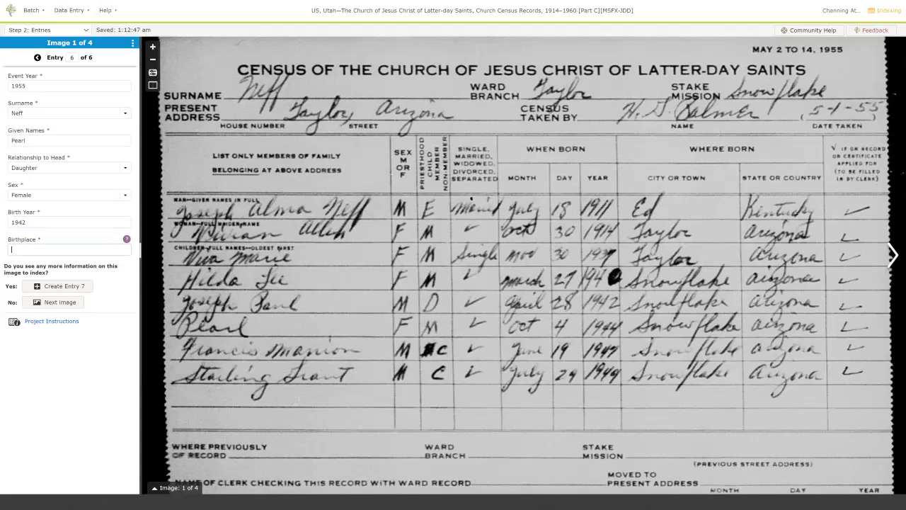
pyautogui.hotkey('shift', 'Tab')
pyautogui.press('Tab')
pyautogui.hotkey('shift', 'Tab')
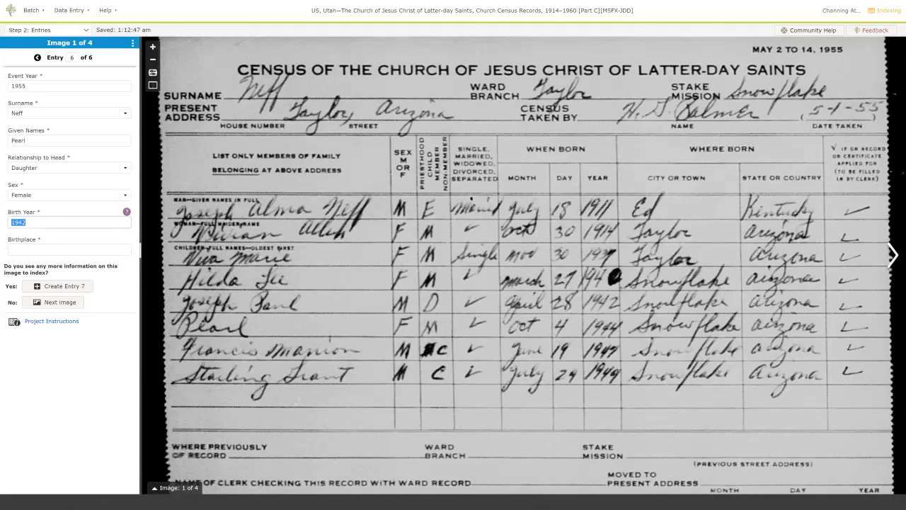
pyautogui.hotkey('shift', 'Tab')
pyautogui.hotkey('shift', 'Tab')
pyautogui.hotkey('shift', 'Tab')
pyautogui.hotkey('shift', 'Tab')
pyautogui.hotkey('shift', 'Tab')
pyautogui.press('Tab')
pyautogui.press('Tab')
pyautogui.press('Tab')
pyautogui.hotkey('shift', 'Tab')
pyautogui.hotkey('shift', 'Tab')
pyautogui.hotkey('shift', 'Tab')
pyautogui.press('Tab')
pyautogui.press('Tab')
pyautogui.press('Tab')
pyautogui.press('Tab')
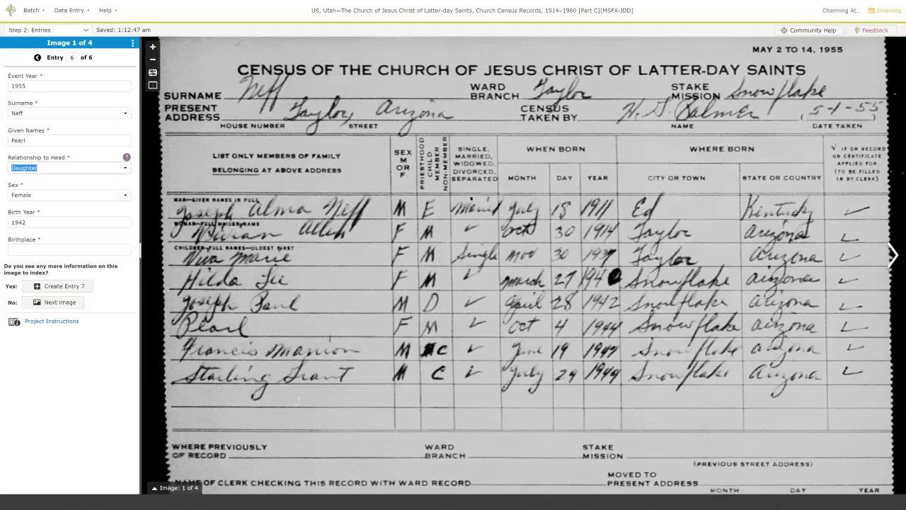
pyautogui.press('Tab')
pyautogui.press('Tab')
pyautogui.hotkey('shift', 'Tab')
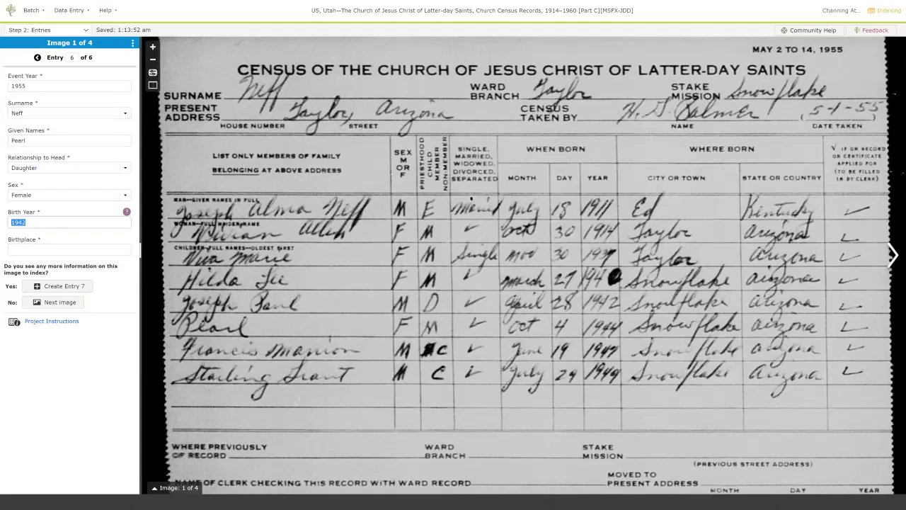
pyautogui.write('1944')
pyautogui.press('Tab')
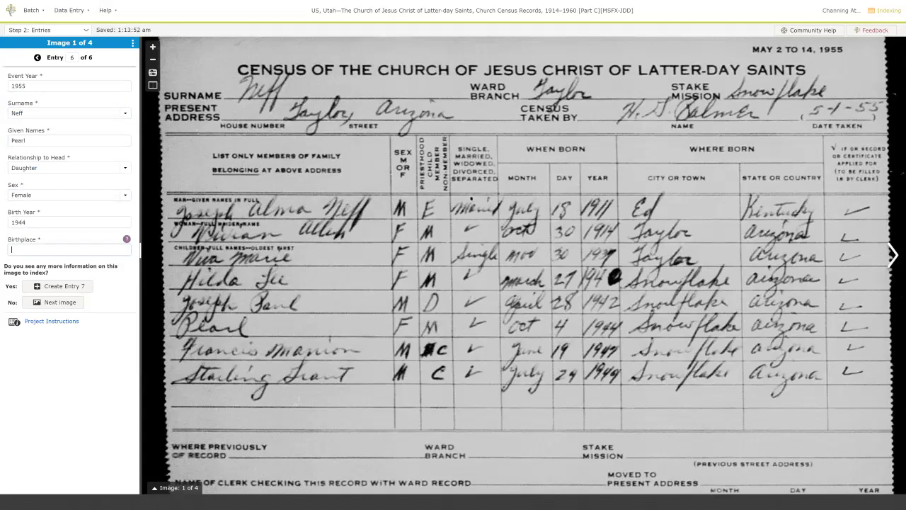
pyautogui.write('Snowflake, Arizona')
pyautogui.press('Tab')
pyautogui.press('Return')
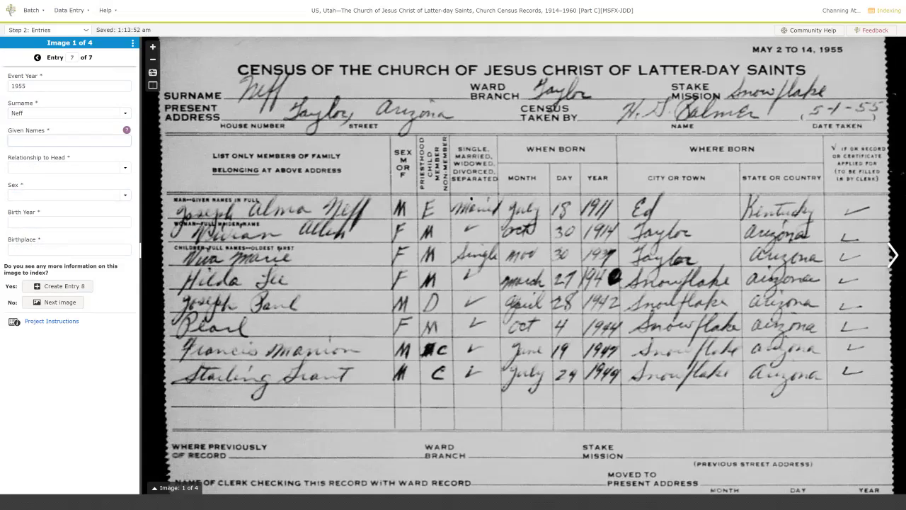
pyautogui.write('Francis Marion')
pyautogui.press('Tab')
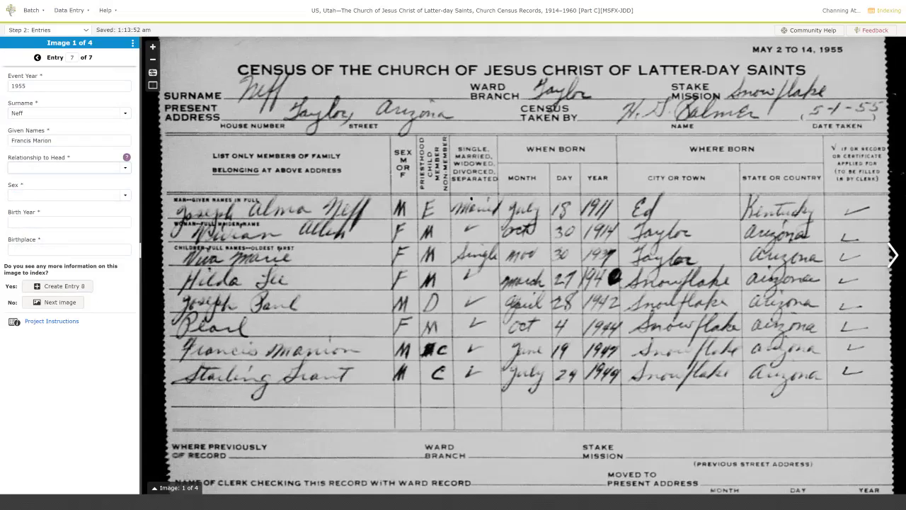
pyautogui.write('son')
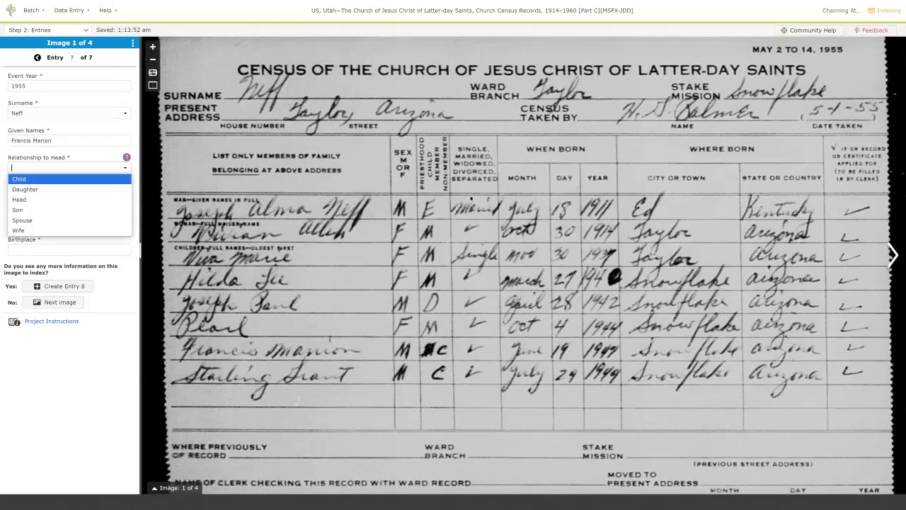
pyautogui.press('Tab')
pyautogui.write('m')
pyautogui.press('Tab')
pyautogui.write('19')
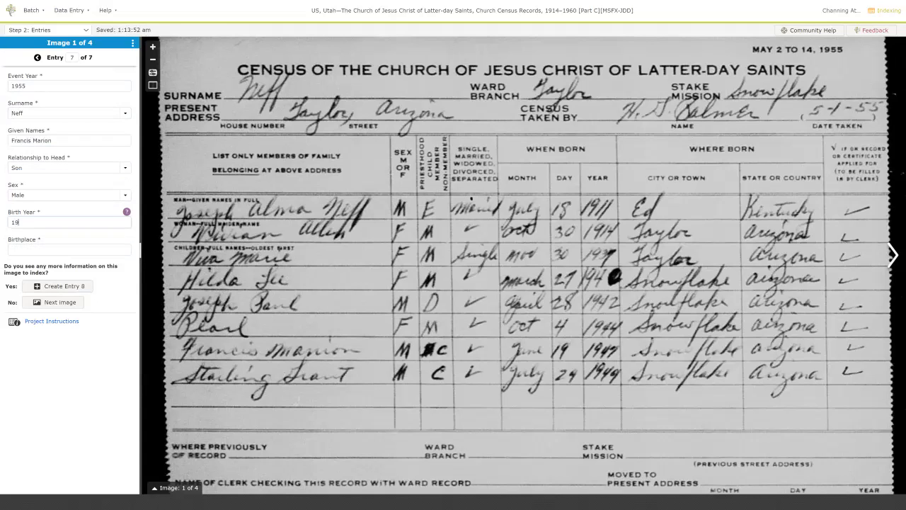
pyautogui.write('47')
pyautogui.press('Tab')
pyautogui.write('Snowflake, Arizona')
pyautogui.press('Tab')
pyautogui.press('Return')
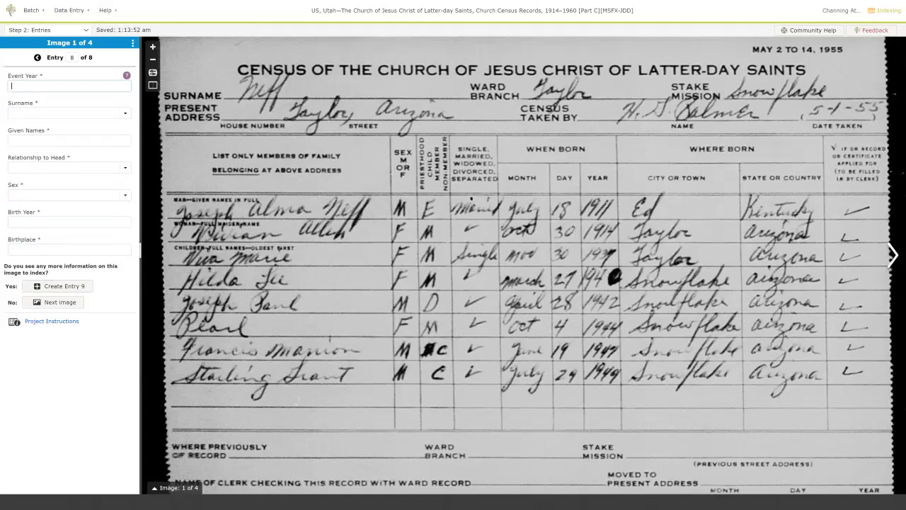
pyautogui.write('1955')
pyautogui.press('Tab')
pyautogui.press('Tab')
pyautogui.press('Tab')
pyautogui.write('Son')
pyautogui.press('Tab')
pyautogui.write('Male')
pyautogui.press('Tab')
pyautogui.write('1949')
pyautogui.press('Tab')
pyautogui.write('Snowflake, Arizona')
pyautogui.press('Tab')
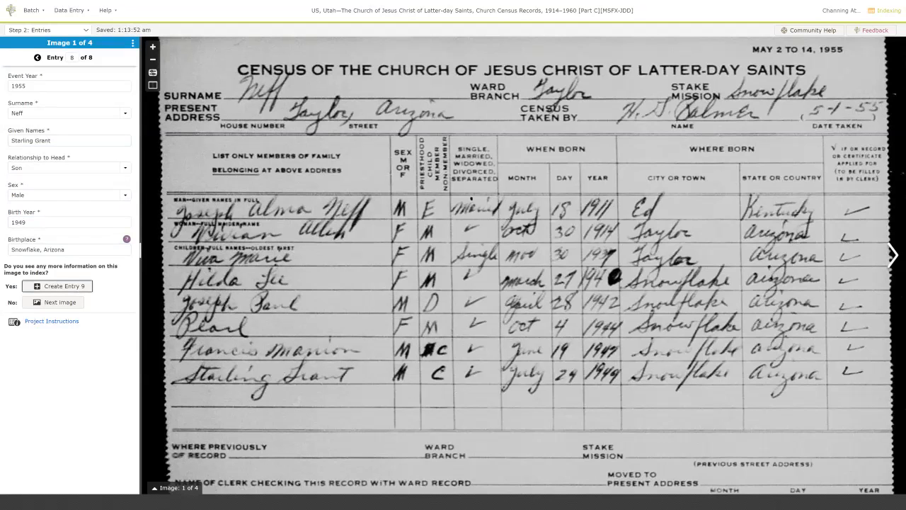
pyautogui.press('Tab')
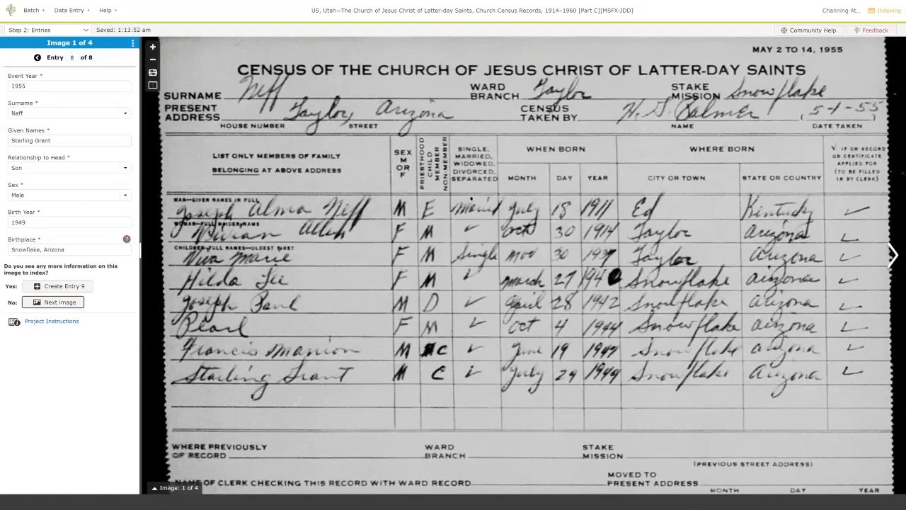
# Advance to the second image and enter Event Year 1960 and surname Neff.
pyautogui.press('Return')
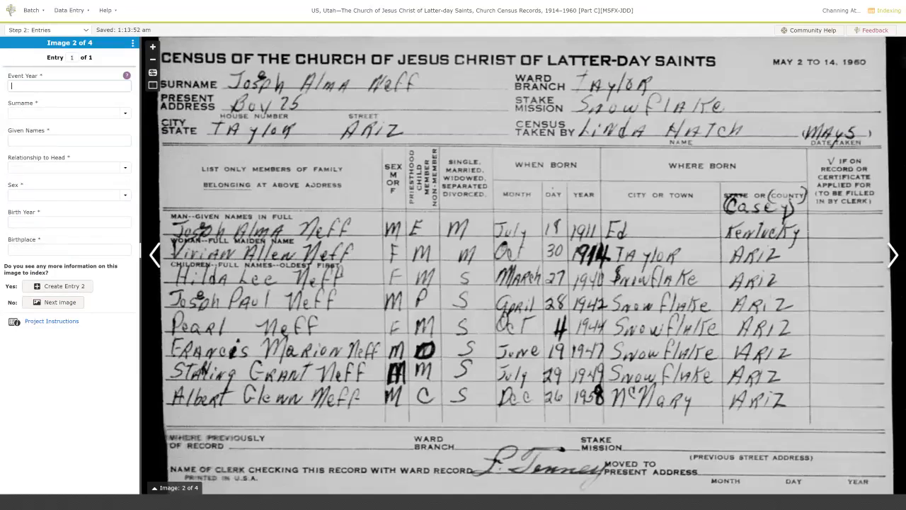
pyautogui.write('1960')
pyautogui.press('Tab')
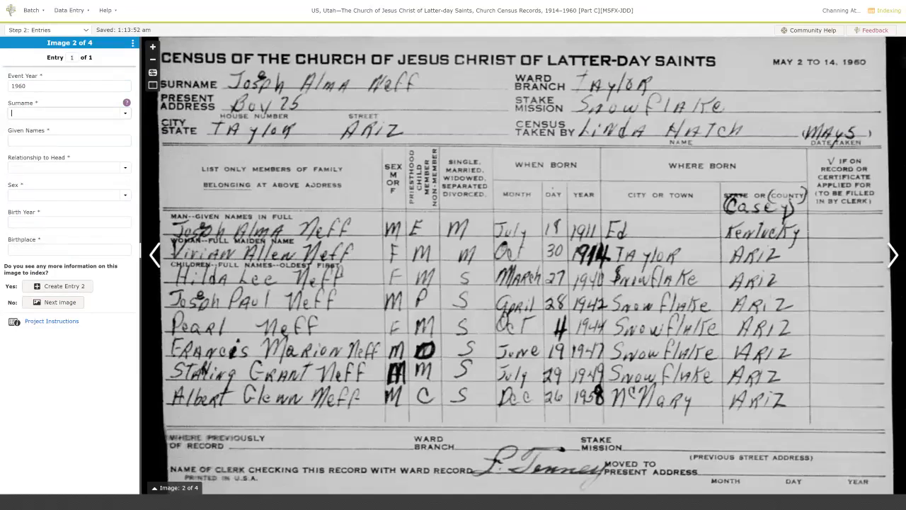
pyautogui.press('Tab')
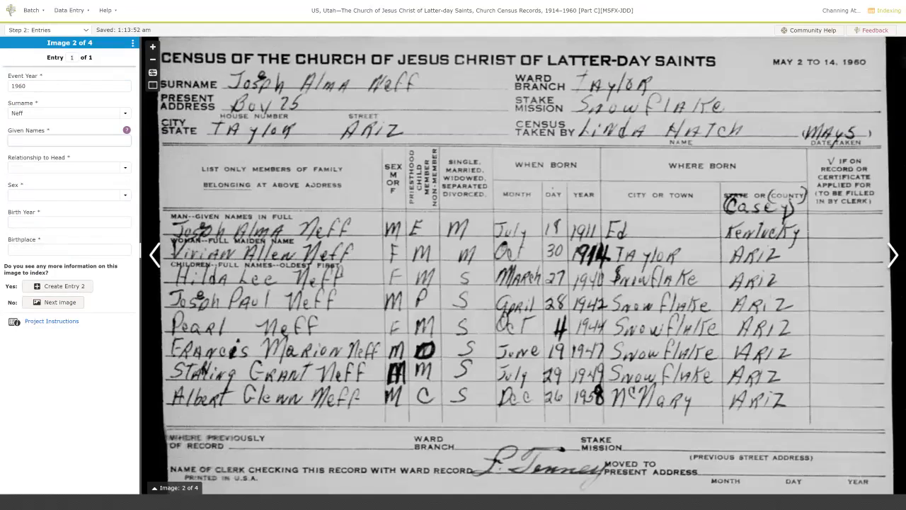
pyautogui.press('Tab')
pyautogui.write('h')
pyautogui.press('Tab')
pyautogui.write('m')
pyautogui.press('Tab')
pyautogui.write('1911')
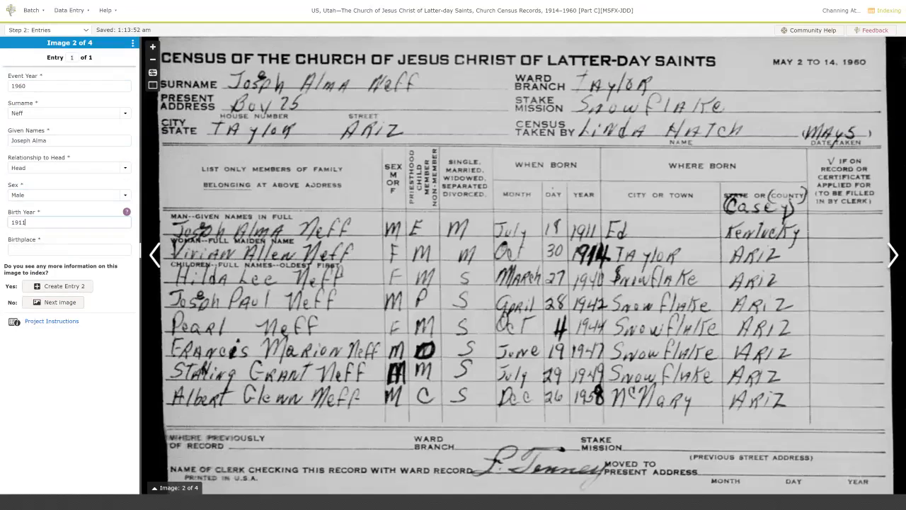
pyautogui.press('Tab')
pyautogui.write('Ed, ')
pyautogui.write('Kentucky')
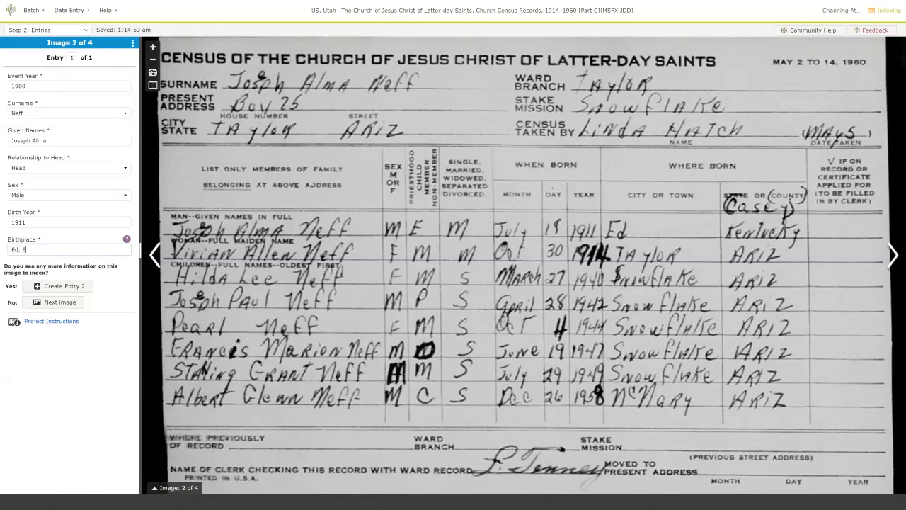
pyautogui.press('Tab')
pyautogui.press('Return')
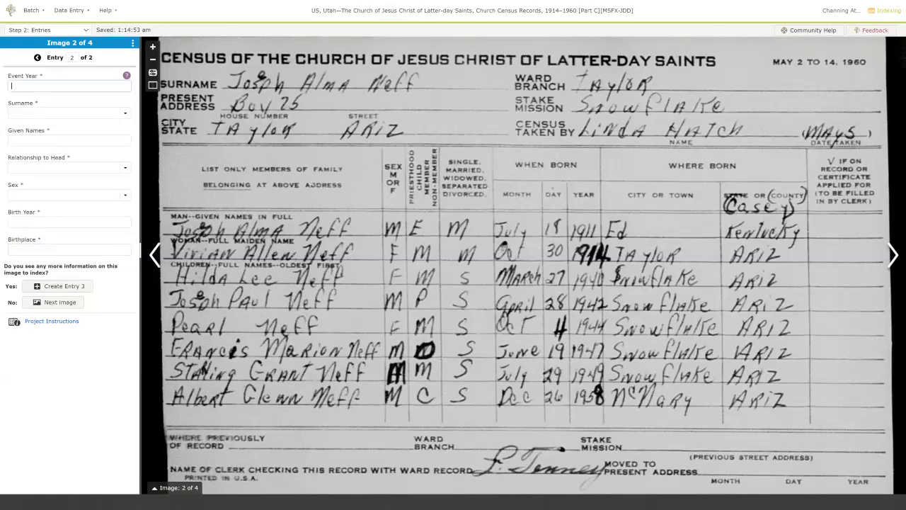
pyautogui.write('Vivian Allen')
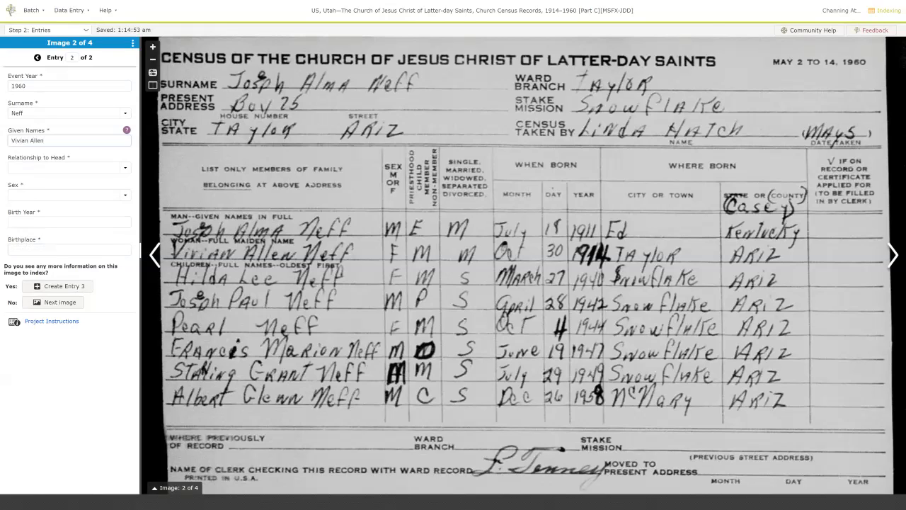
pyautogui.press('Tab')
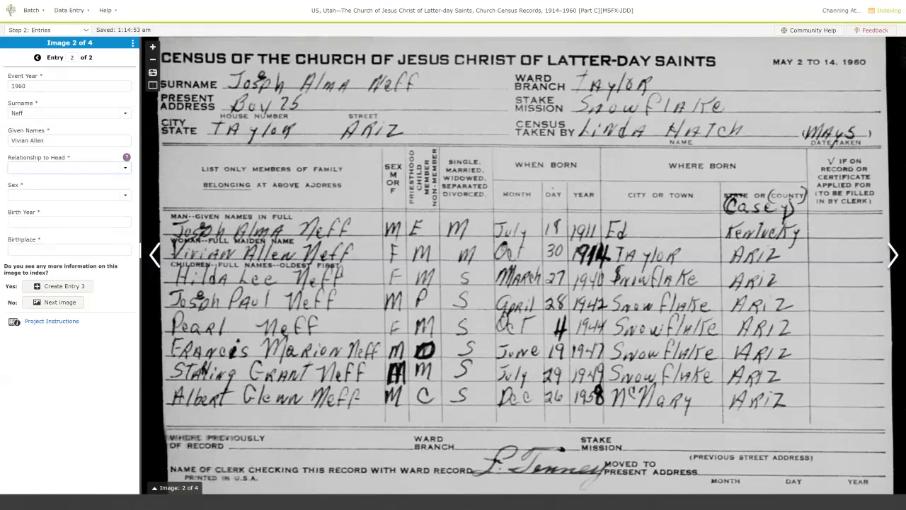
pyautogui.write('Wife')
pyautogui.press('Tab')
pyautogui.write('Female')
pyautogui.press('Tab')
pyautogui.write('1914')
pyautogui.press('Tab')
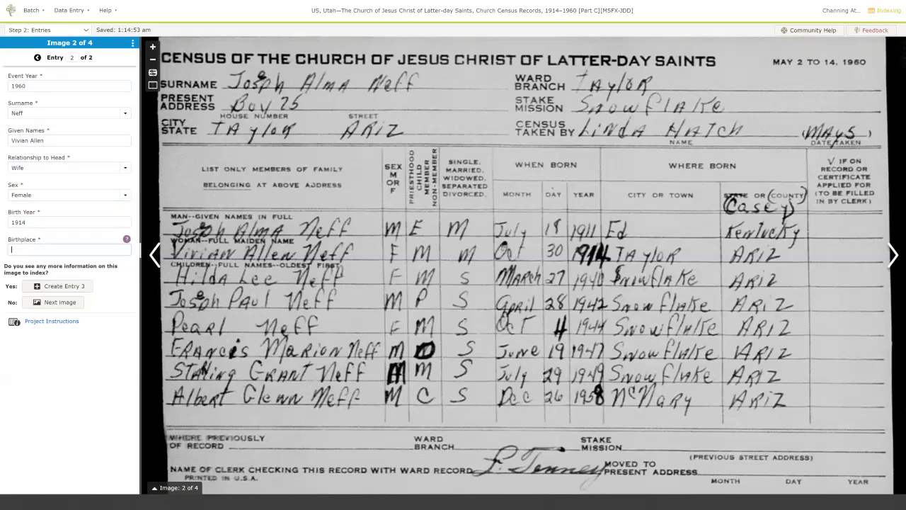
pyautogui.write('Taylor, Arizona')
pyautogui.press('Tab')
pyautogui.press('Return')
pyautogui.press('Tab')
pyautogui.press('Tab')
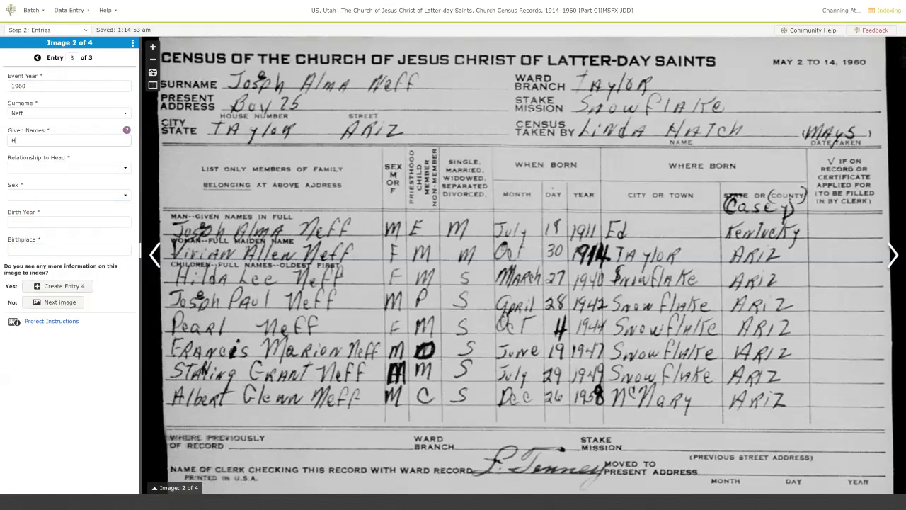
pyautogui.press('Tab')
pyautogui.write('Daughter')
pyautogui.press('Tab')
pyautogui.write('Female')
pyautogui.press('Tab')
pyautogui.write('1940')
pyautogui.press('Tab')
pyautogui.write('Sn')
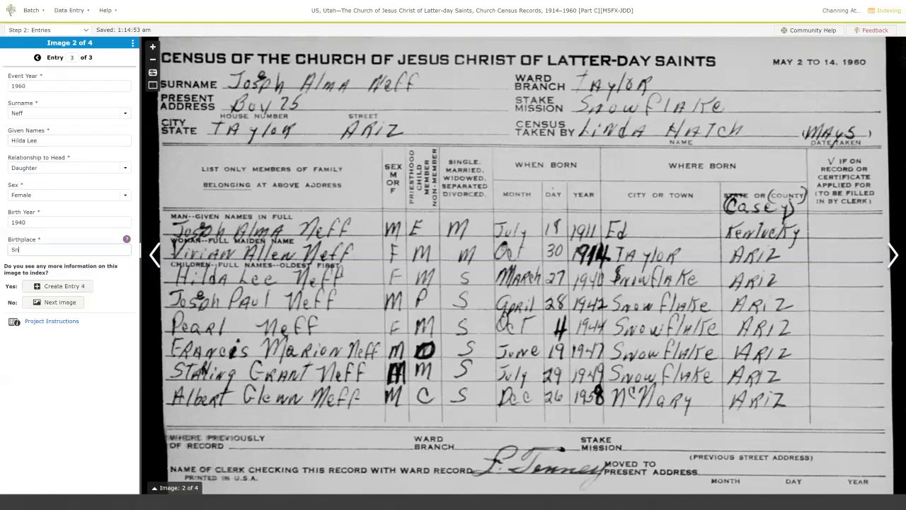
pyautogui.write('owflake, Arizona')
pyautogui.press('Tab')
pyautogui.press('Return')
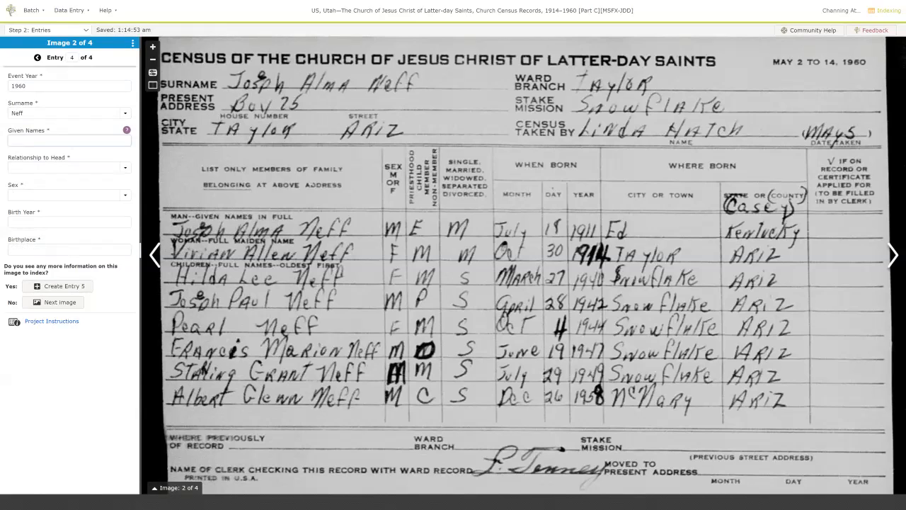
# Index entry 4 as a son, male, born 1942, copying the birthplace from the previous entry.
pyautogui.write('Joseph Paul')
pyautogui.press('Tab')
pyautogui.write('s')
pyautogui.press('Tab')
pyautogui.write('m')
pyautogui.press('Tab')
pyautogui.write('1942')
pyautogui.press('Tab')
pyautogui.hotkey('ctrl', 'd')
# Add entry 5 as a daughter, female, born 1944, copying event year, surname and birthplace.
pyautogui.press('Return')
pyautogui.hotkey('ctrl', 'd')
pyautogui.hotkey('ctrl', 'd')
pyautogui.write('Pearl')
pyautogui.press('Tab')
pyautogui.write('d')
pyautogui.press('Tab')
pyautogui.write('f')
pyautogui.press('Tab')
pyautogui.write('1944')
pyautogui.press('Tab')
pyautogui.hotkey('ctrl', 'd')
# Add entry 6 as a son, male, born 1947, copying event year and surname.
pyautogui.press('Return')
pyautogui.hotkey('ctrl', 'd')
pyautogui.press('Tab')
pyautogui.hotkey('ctrl', 'd')
pyautogui.press('Tab')
pyautogui.write('Francis Marion')
pyautogui.press('Tab')
pyautogui.write('s')
pyautogui.press('Tab')
pyautogui.write('m')
pyautogui.press('Tab')
pyautogui.write('1947')
# Add entry 7 as a son, male, born 1949 in Snowflake, Arizona.
pyautogui.press('Tab')
pyautogui.hotkey('ctrl', 'd')
pyautogui.press('Tab')
pyautogui.press('Return')
pyautogui.write('Starling Grand')
pyautogui.press('Tab')
pyautogui.write('Son')
pyautogui.press('Tab')
pyautogui.write('Male')
# Add entry 8 with event year 1960: son, male, born 1958 in McNary, Arizona, fixing a given-name typo.
pyautogui.press('Tab')
pyautogui.write('1949')
pyautogui.press('Tab')
pyautogui.press('Tab')
pyautogui.press('Return')
pyautogui.write('1960')
pyautogui.press('Tab')
pyautogui.press('Tab')
pyautogui.write('nn')
pyautogui.press('Tab')
pyautogui.write('Son')
pyautogui.press('Tab')
pyautogui.write('Male')
pyautogui.press('Tab')
pyautogui.write('1958')
pyautogui.press('Tab')
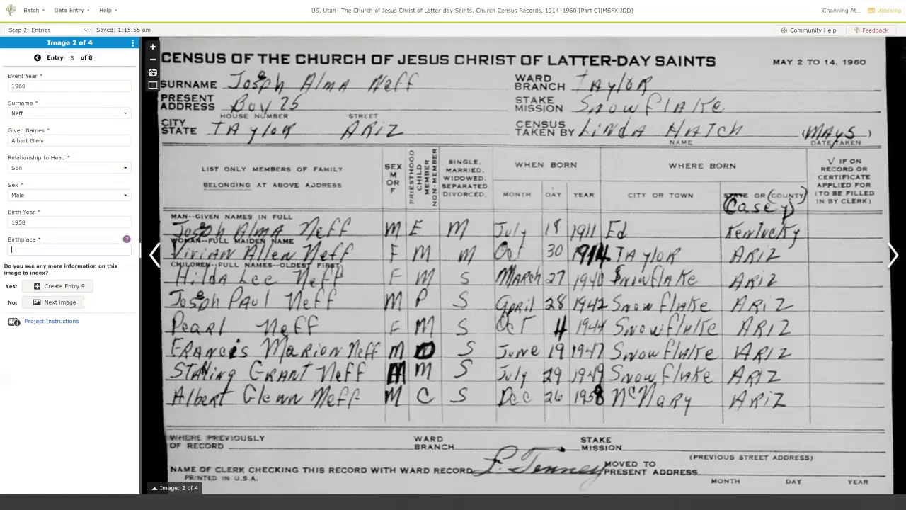
pyautogui.write('McNary, Arizona')
pyautogui.press('Tab')
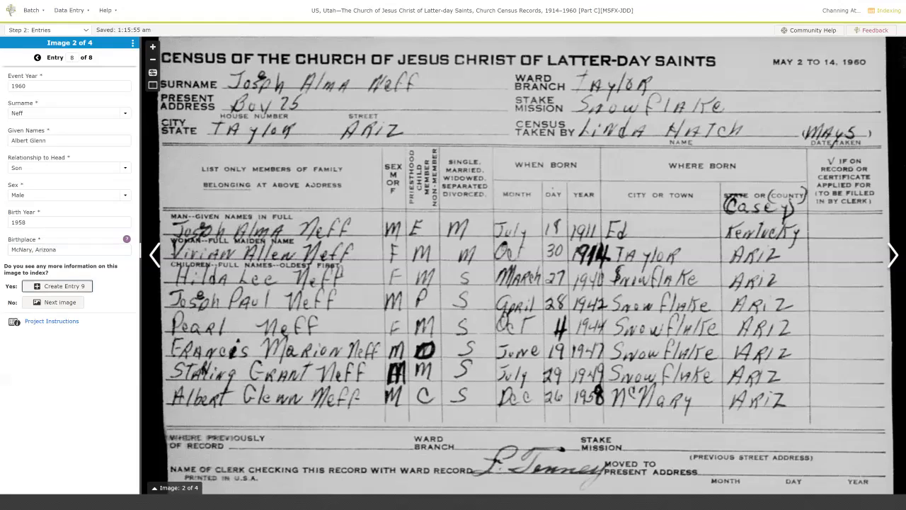
# Move to Image 3 and enter 1955 as Entry 1's event year.
pyautogui.press('Tab')
pyautogui.press('Return')
pyautogui.write('1955')
pyautogui.press('Tab')
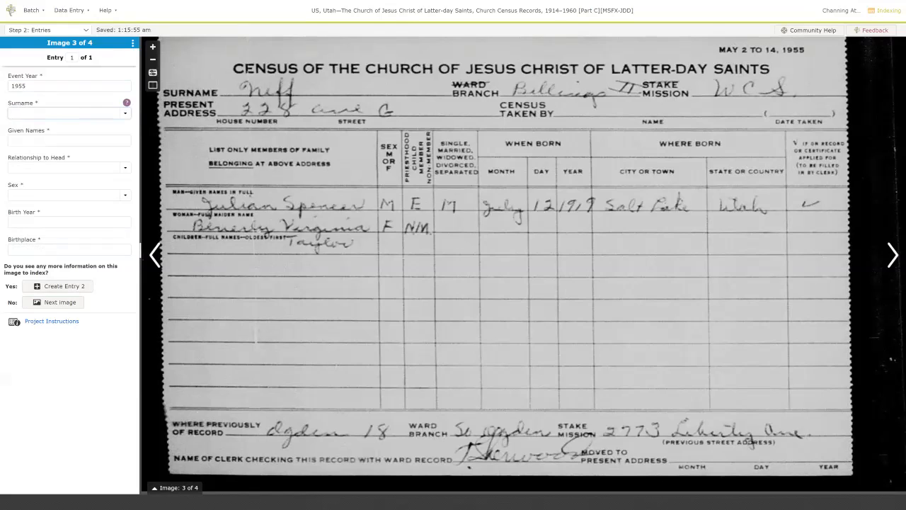
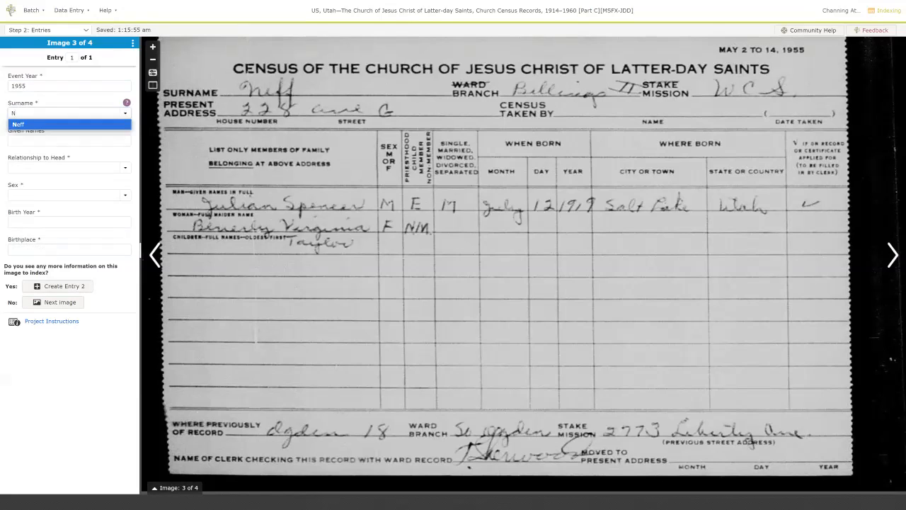
# Complete Entry 1 as head, male, born 1919 in Salt Lake, Utah, using the suggested surname.
pyautogui.press('Tab')
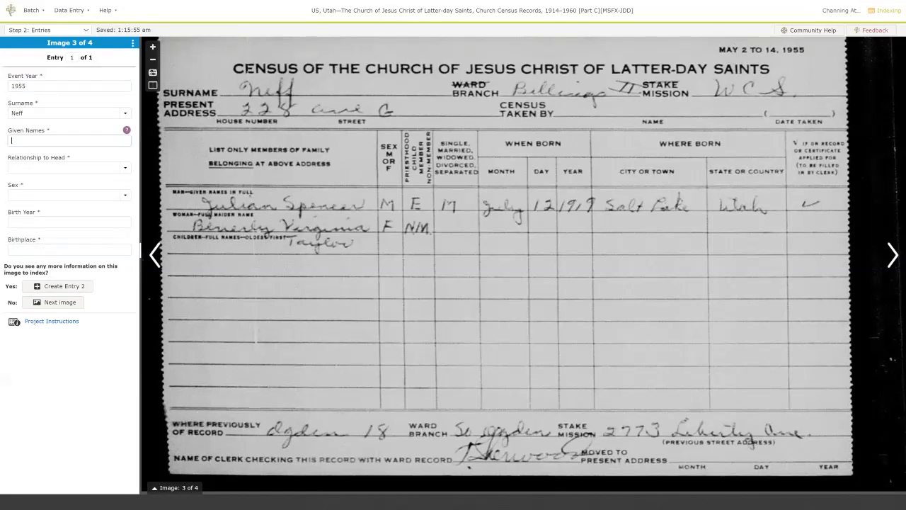
pyautogui.press('Tab')
pyautogui.write('h')
pyautogui.press('Tab')
pyautogui.write('m')
pyautogui.press('Tab')
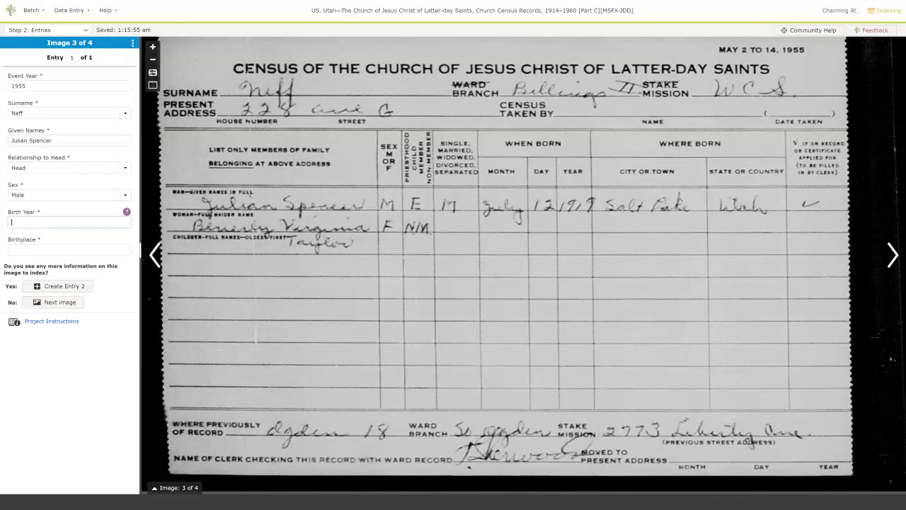
pyautogui.write('1919')
pyautogui.press('Tab')
pyautogui.write('Sa')
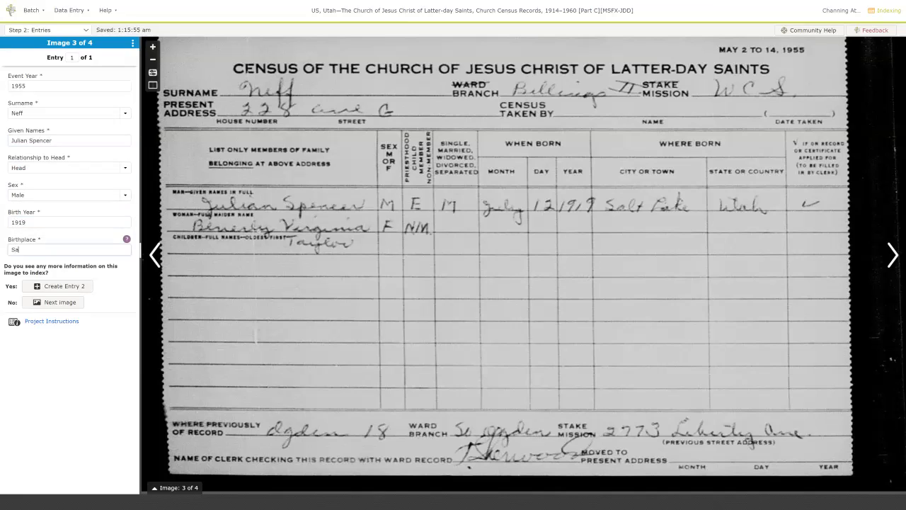
pyautogui.write('lt Lake, Utah')
# Add Entry 2 with event year 1955 for the wife, female, using the suggested double surname.
pyautogui.press('Tab')
pyautogui.press('Return')
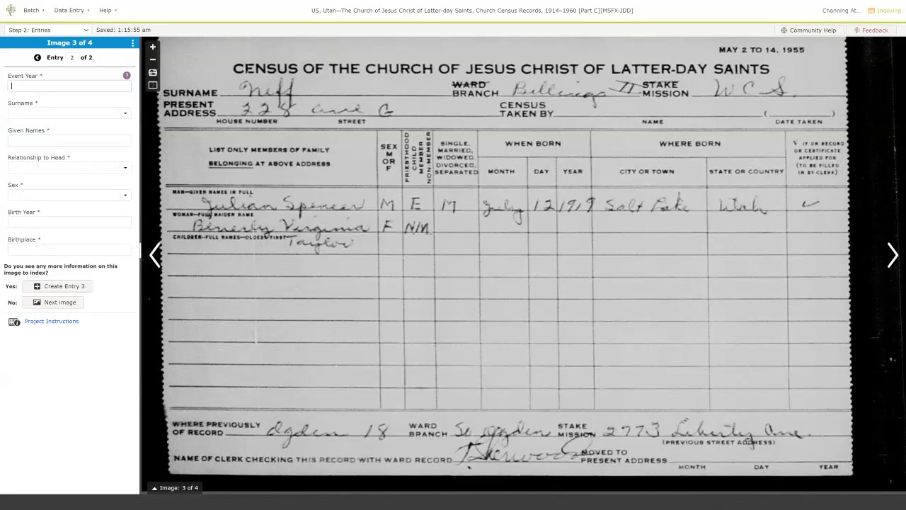
pyautogui.write('1955')
pyautogui.press('Tab')
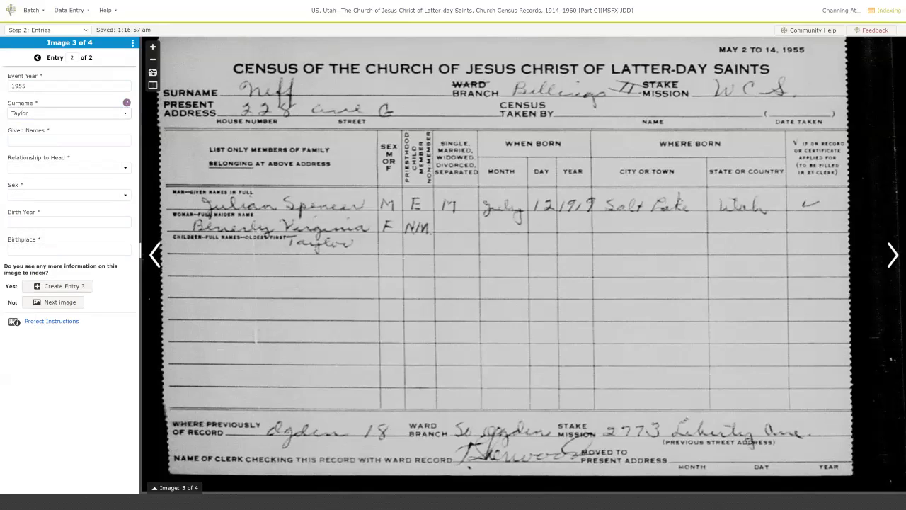
pyautogui.press('Tab')
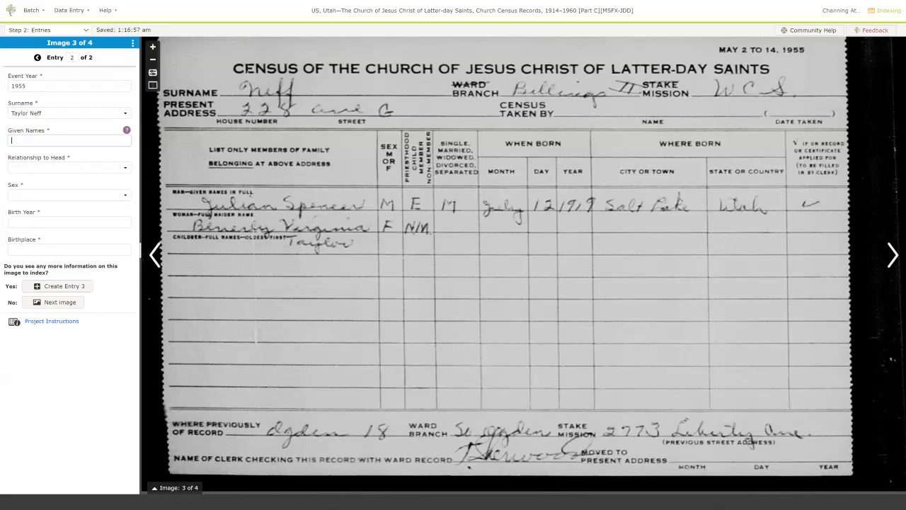
pyautogui.press('Tab')
pyautogui.write('w')
pyautogui.press('Tab')
pyautogui.write('f')
pyautogui.press('Tab')
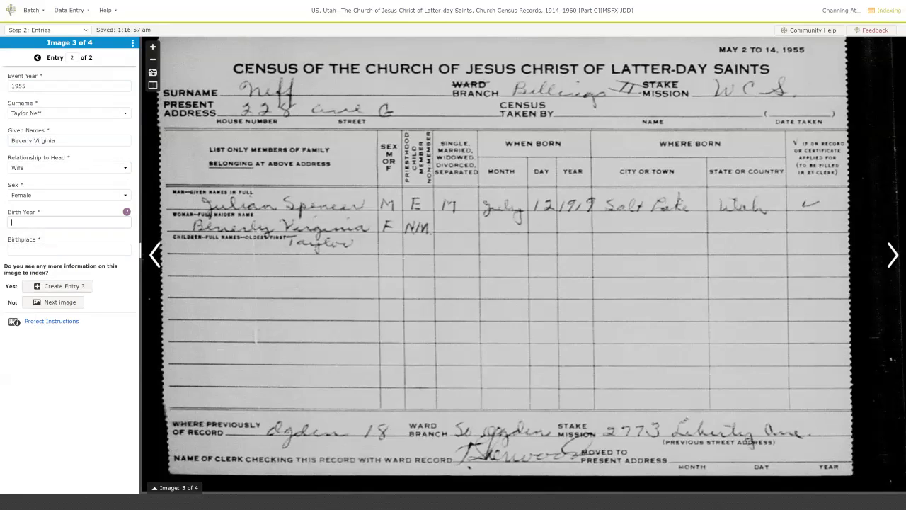
# Mark the wife's birth year and birthplace as blank and advance to Image 4.
pyautogui.hotkey('ctrl', 'b')
pyautogui.press('Tab')
pyautogui.hotkey('ctrl', 'b')
pyautogui.press('Tab')
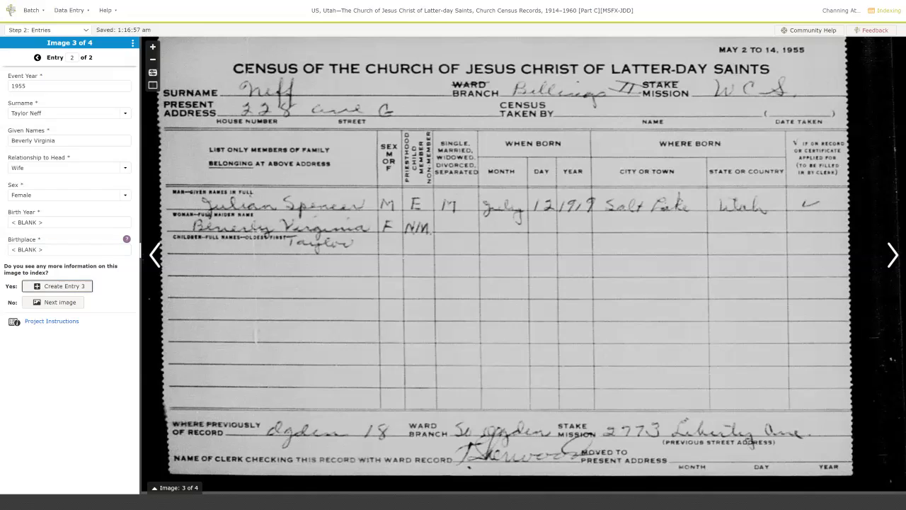
pyautogui.press('Tab')
pyautogui.press('Return')
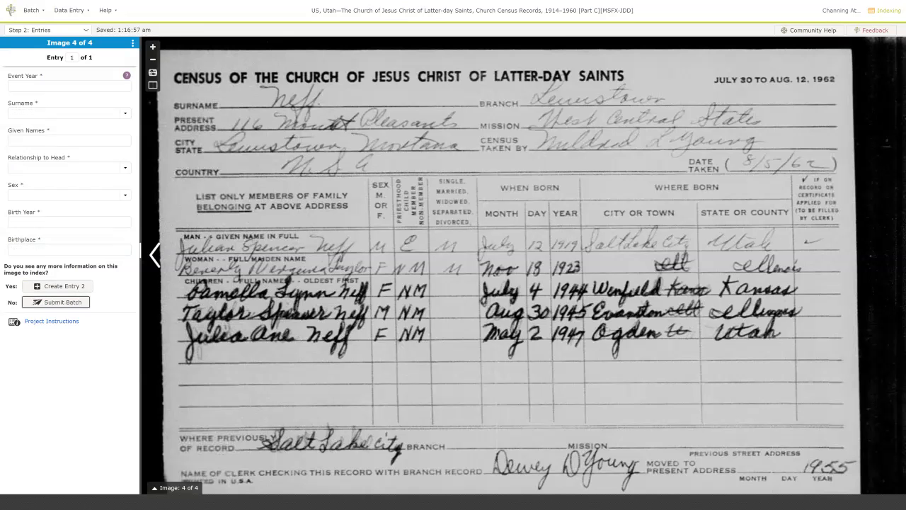
# Enter event year 1962, the suggested surname and corrected given names for Entry 1.
pyautogui.press('Tab')
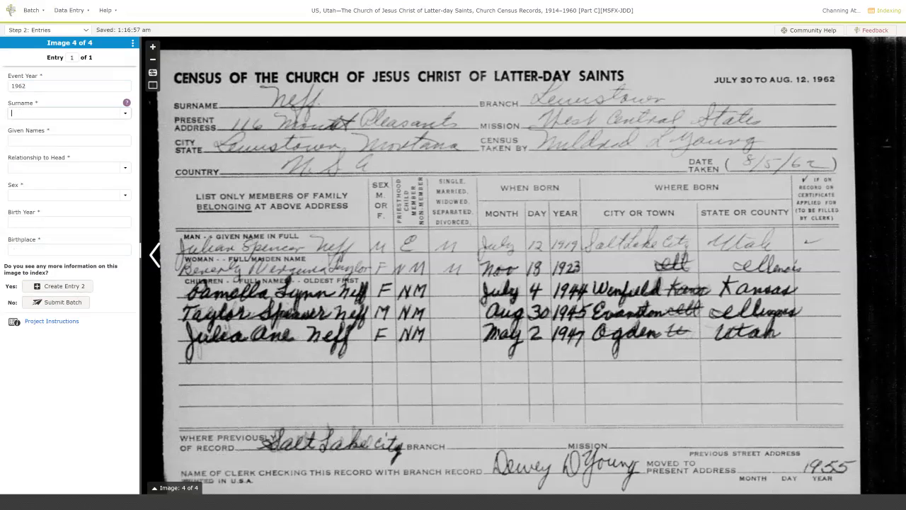
pyautogui.press('Tab')
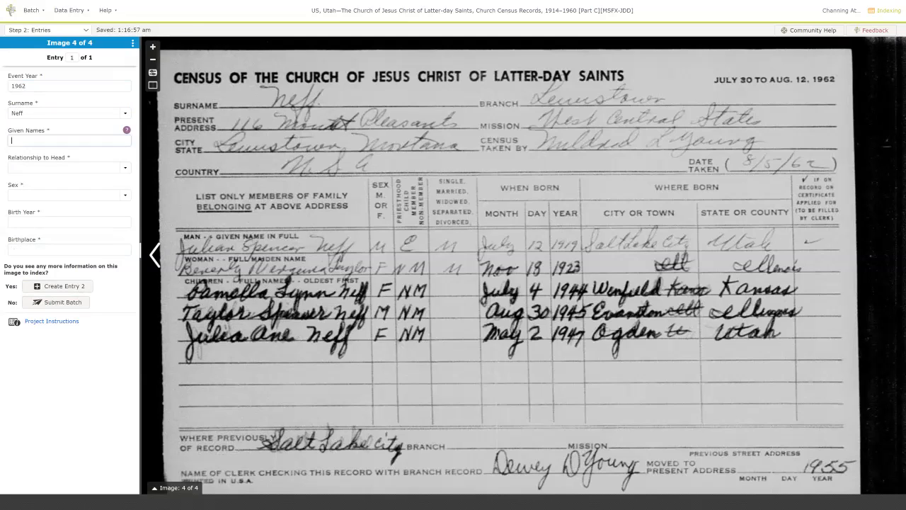
pyautogui.press('Tab')
# Set Entry 1 as head, male, born 1919 in Salt Lake City, Utah.
pyautogui.write('h')
pyautogui.press('Tab')
pyautogui.write('m')
pyautogui.press('Tab')
pyautogui.write('1919')
pyautogui.press('Tab')
pyautogui.write('Salt')
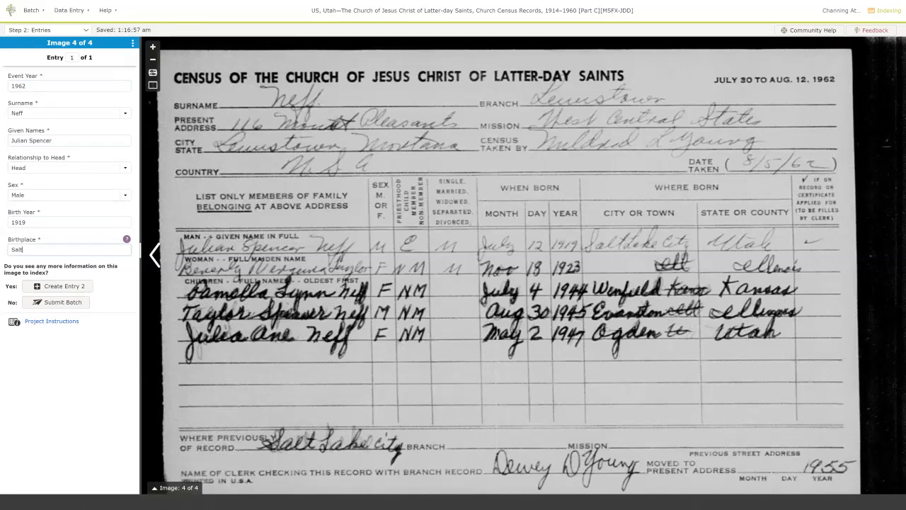
pyautogui.write(' Lake City, Utah')
pyautogui.press('Tab')
# Create Entry 2 with event year 1962, the suggested double surname and the wife's given names.
pyautogui.press('Return')
pyautogui.write('1962')
pyautogui.press('Tab')
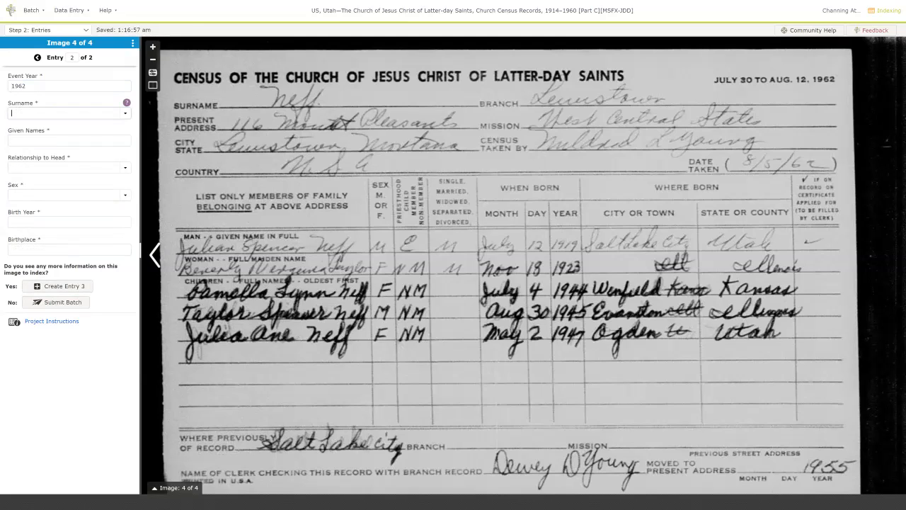
pyautogui.press('Tab')
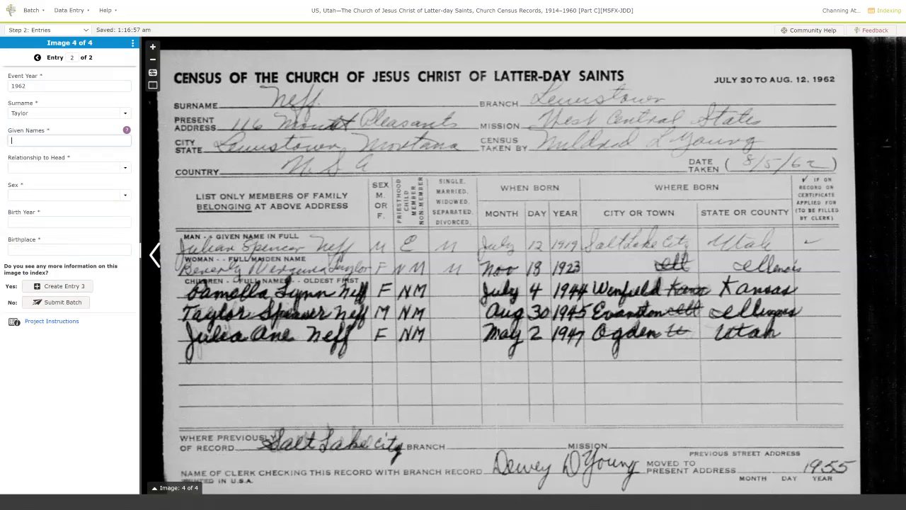
pyautogui.hotkey('shift', 'Tab')
pyautogui.press('End')
pyautogui.press('Tab')
# Record Entry 2 as wife, female, born 1923 in Illinois, then start Entry 3.
pyautogui.press('Tab')
pyautogui.write('Wife')
pyautogui.press('Tab')
pyautogui.write('Female')
pyautogui.press('Tab')
pyautogui.write('1923')
pyautogui.press('Tab')
pyautogui.write('I')
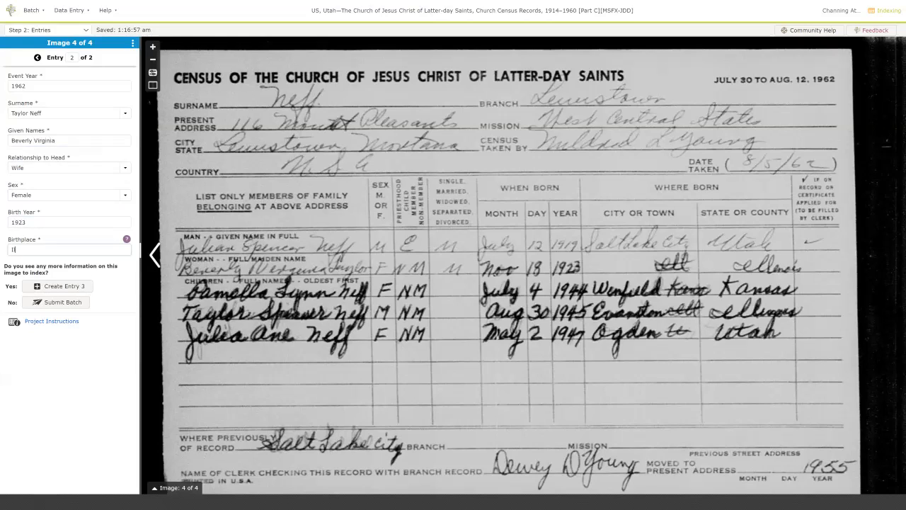
pyautogui.write('llinois')
pyautogui.press('Tab')
pyautogui.press('Return')
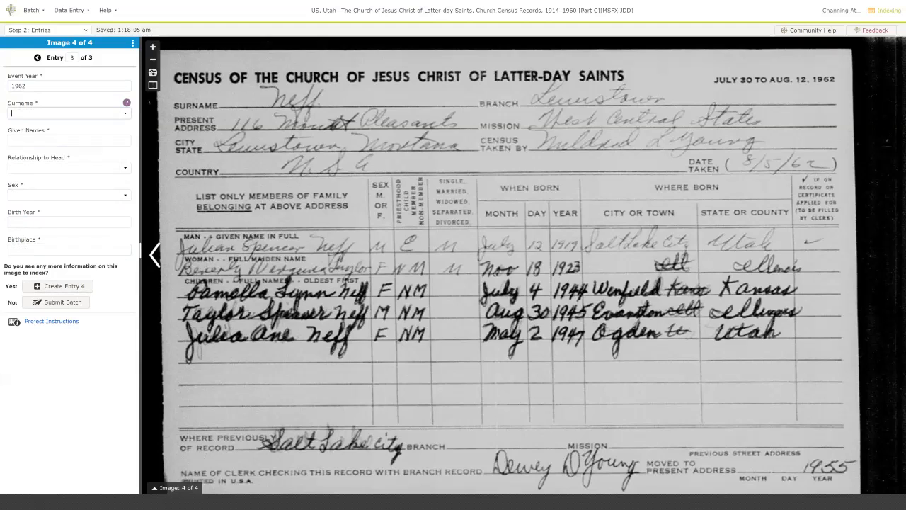
# Enter a daughter's entry: surname, given names, Female, born 1944 in Wenfield, Kansas.
pyautogui.press('Tab')
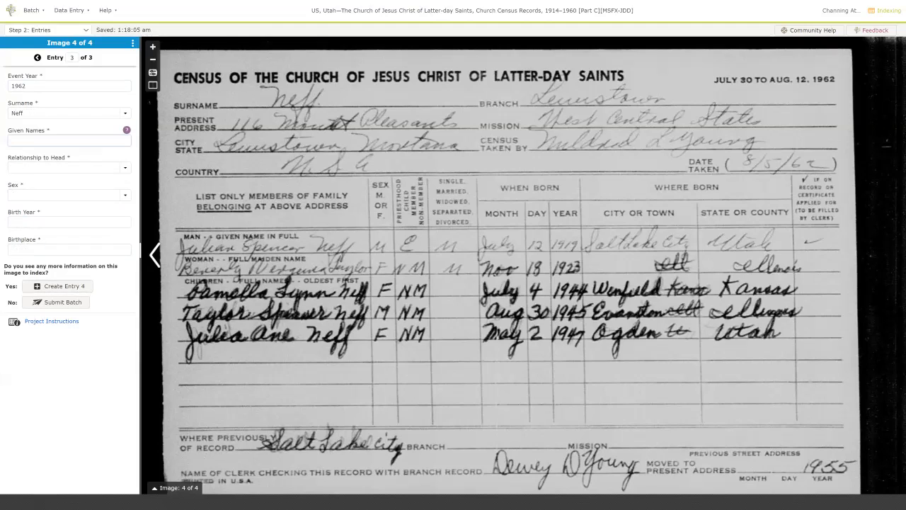
pyautogui.press('Tab')
pyautogui.press('Tab')
pyautogui.press('Tab')
pyautogui.press('Tab')
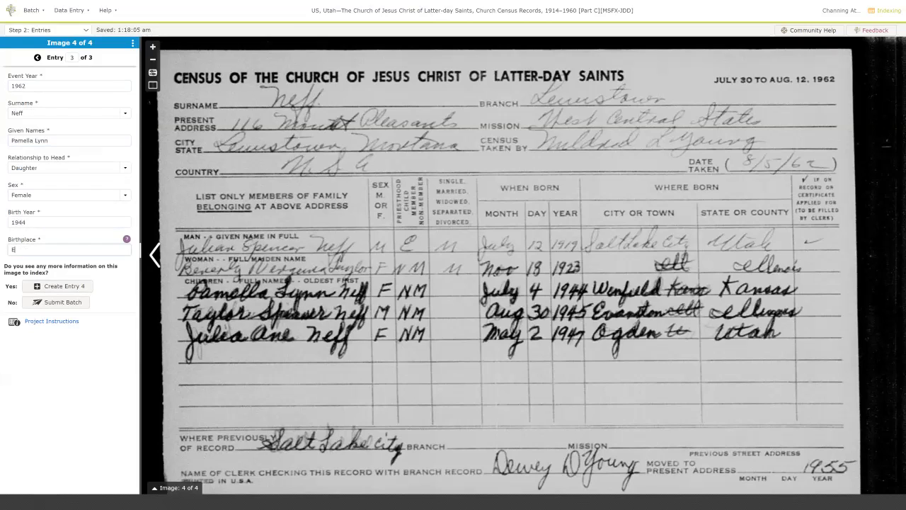
# Add Entry 4 for a son, Male, born 1945 in Evanston, Illinois.
pyautogui.press('Tab')
pyautogui.press('Return')
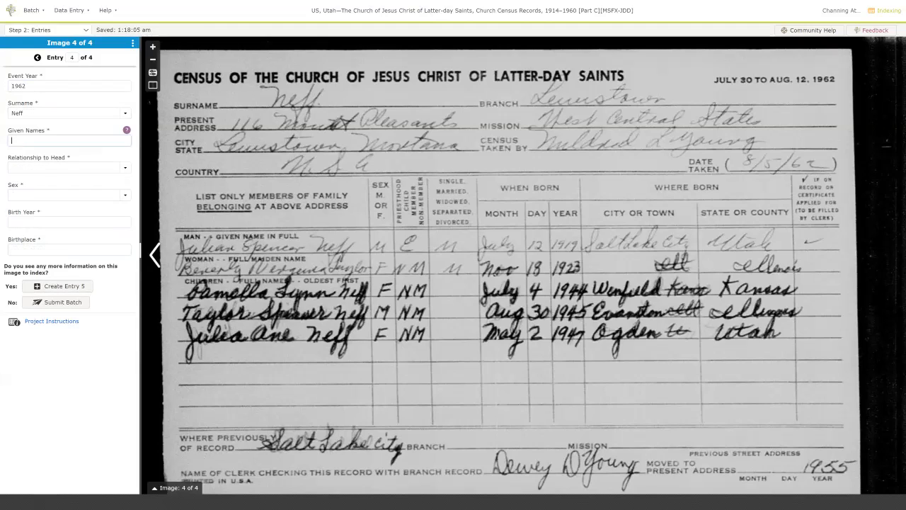
pyautogui.write('Taylor Spencer')
pyautogui.press('Tab')
pyautogui.write('Son')
pyautogui.press('Tab')
pyautogui.write('Male')
pyautogui.press('Tab')
pyautogui.write('1945')
pyautogui.press('Tab')
pyautogui.write('Evanston')
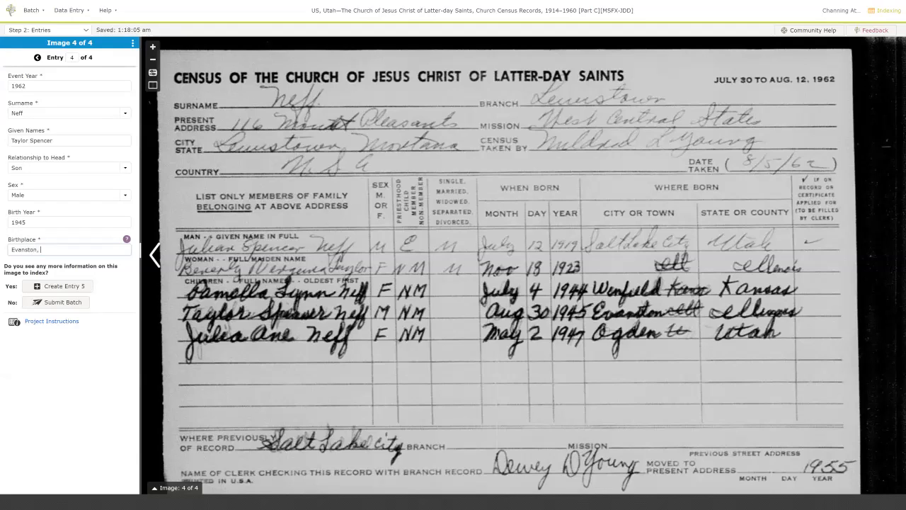
pyautogui.write(', Illinois')
pyautogui.press('Tab')
# Add Entry 5 for a daughter born 1947 in Ogden, Utah, then submit for quality check.
pyautogui.press('Return')
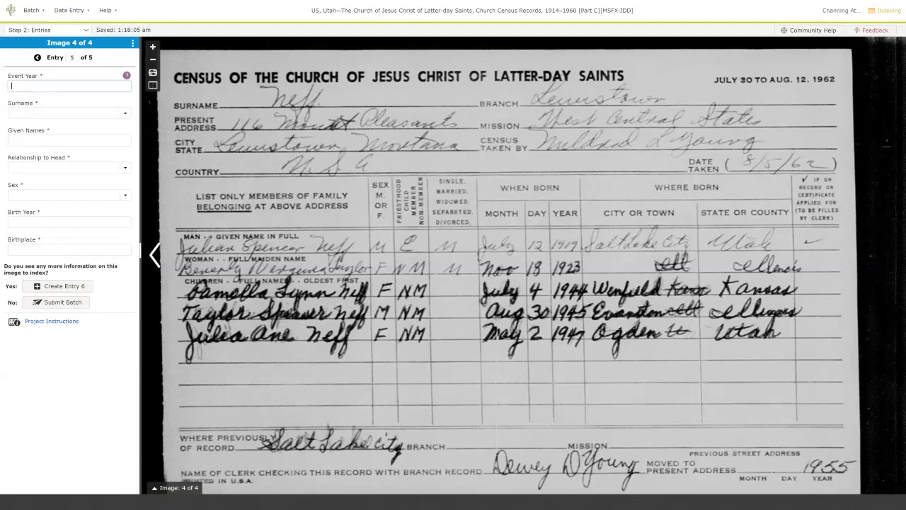
pyautogui.write('Julia An')
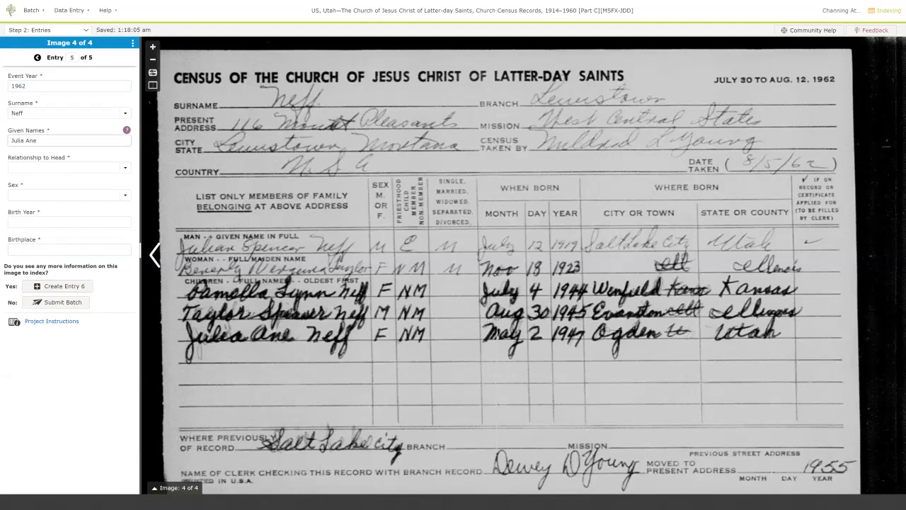
pyautogui.write('e')
pyautogui.press('Tab')
pyautogui.write('d')
pyautogui.press('Tab')
pyautogui.write('f')
pyautogui.press('Tab')
pyautogui.write('1947')
pyautogui.press('Tab')
pyautogui.write('Ogden, Utah')
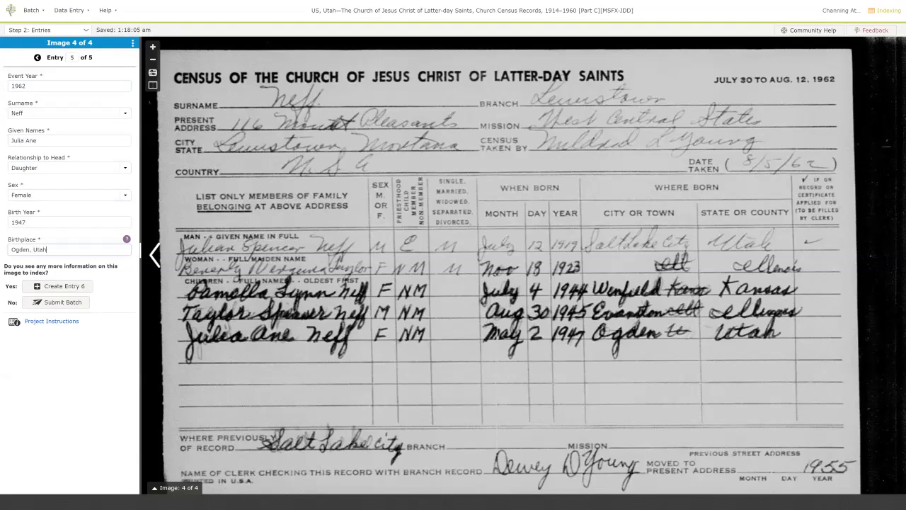
pyautogui.press('Tab')
pyautogui.press('Tab')
pyautogui.press('Return')
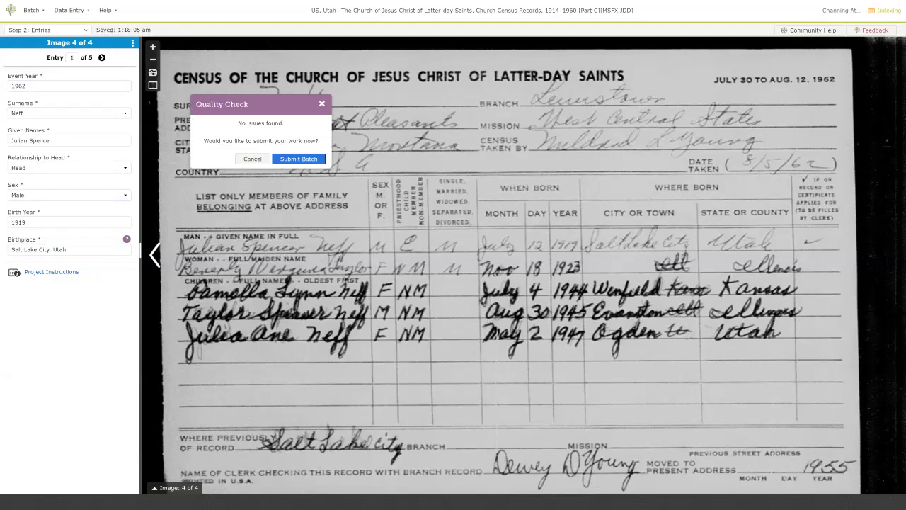
# Submit the batch, dismiss the maiden-name notice, and confirm all four new images need indexing.
pyautogui.press('Return')
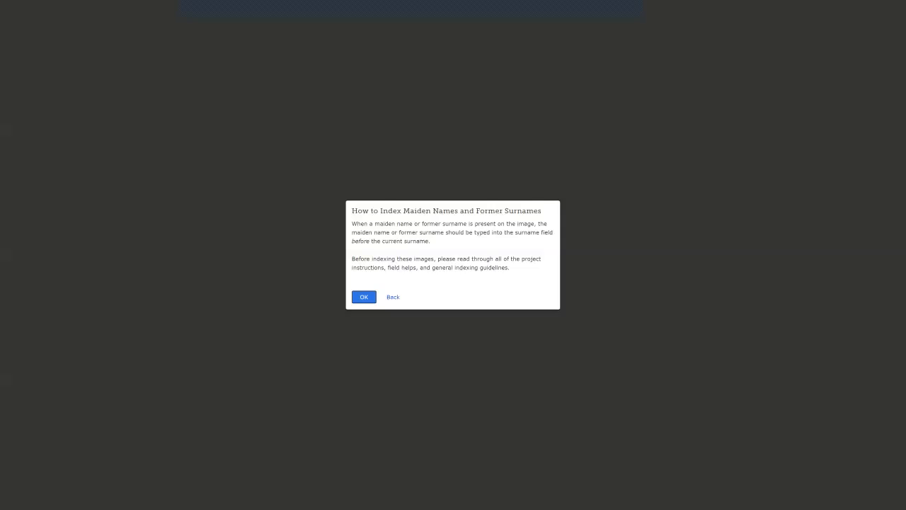
pyautogui.press('Return')
pyautogui.press('Tab')
pyautogui.press('Return')
pyautogui.press('Tab')
pyautogui.press('Return')
pyautogui.press('Tab')
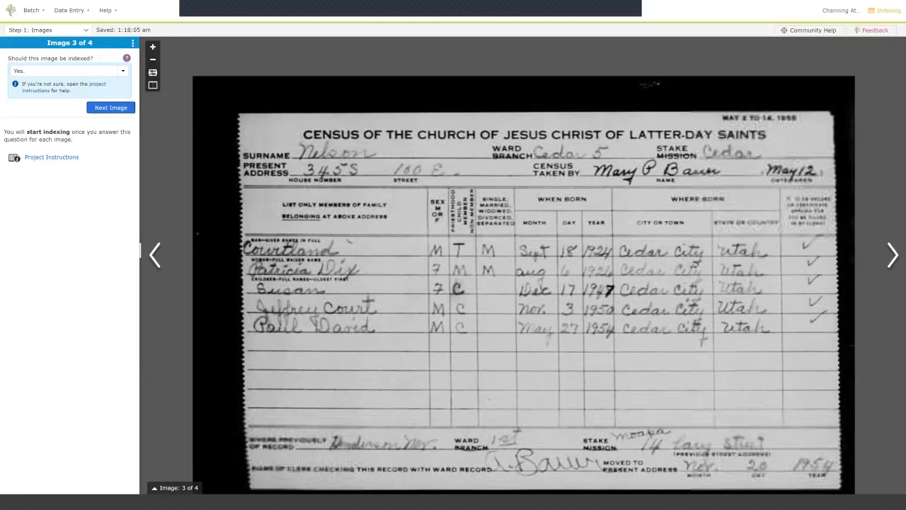
pyautogui.press('Return')
pyautogui.press('Tab')
pyautogui.press('Return')
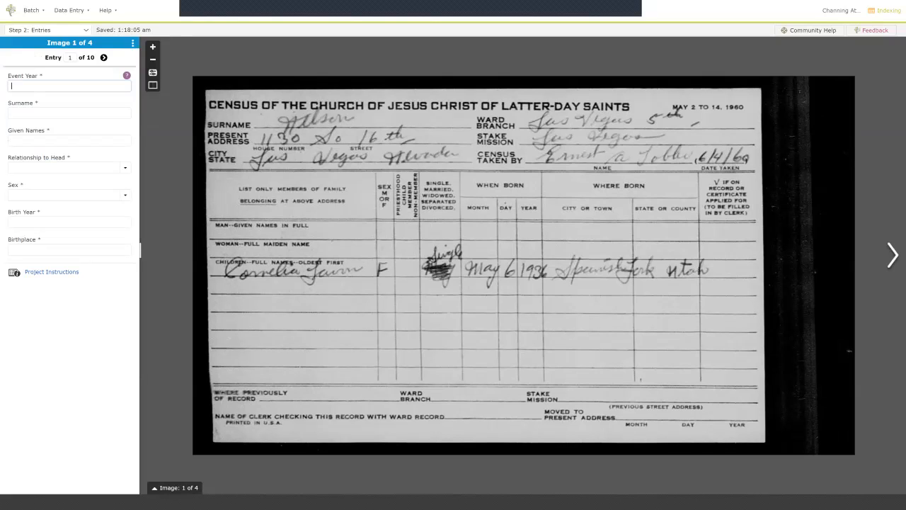
# Enlarge the card, then enter event year 1960 and the head's surname and given names.
pyautogui.hotkey('ctrl', '+')
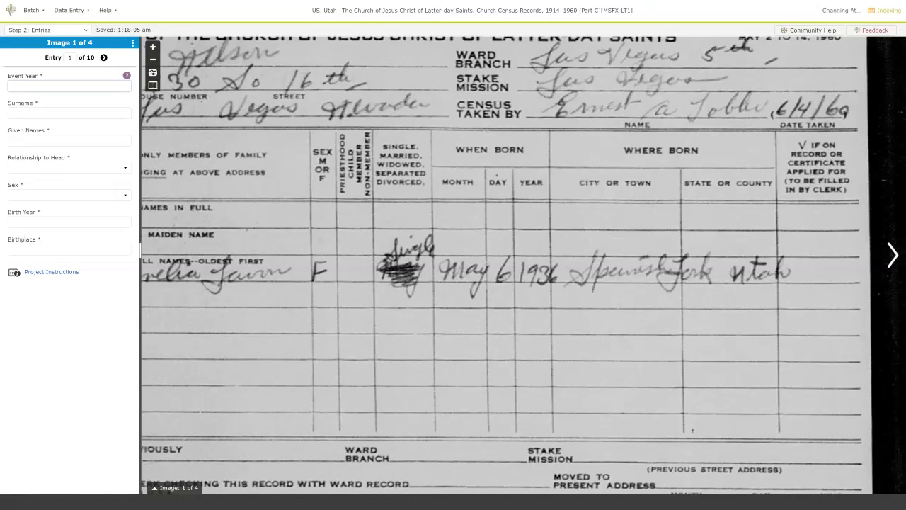
pyautogui.scroll(-2, 390, 278)
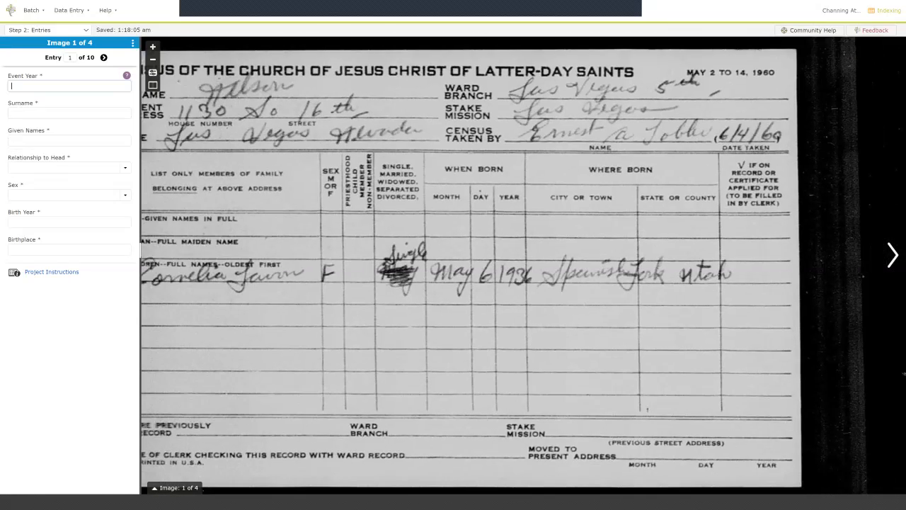
pyautogui.moveTo(390, 277); pyautogui.dragTo(418, 274)
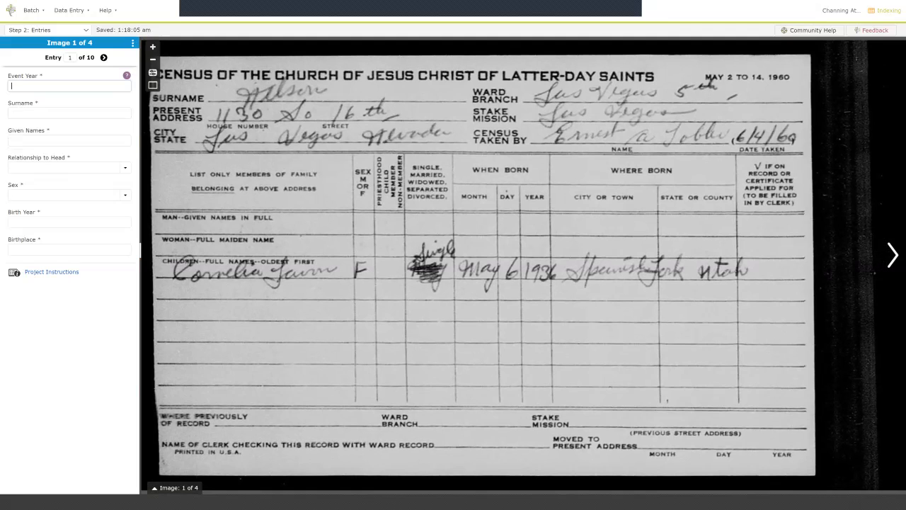
pyautogui.write('1960')
pyautogui.press('Tab')
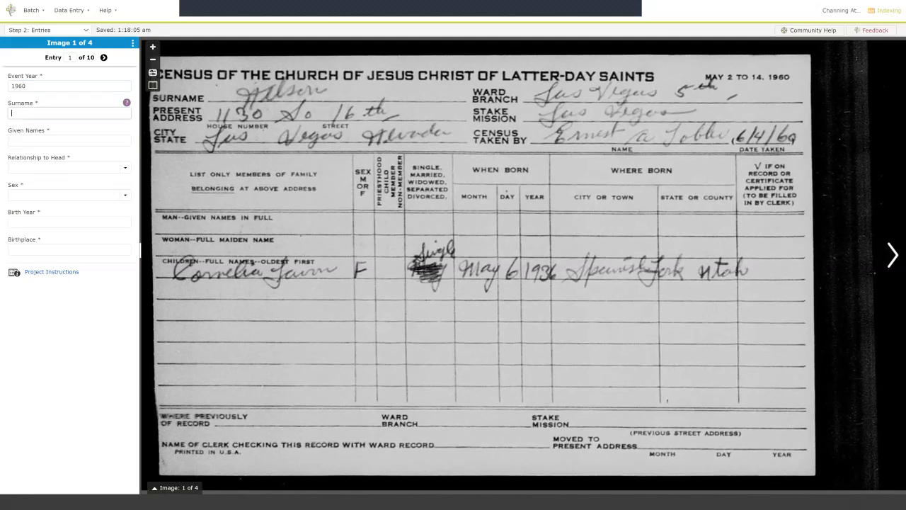
pyautogui.press('Tab')
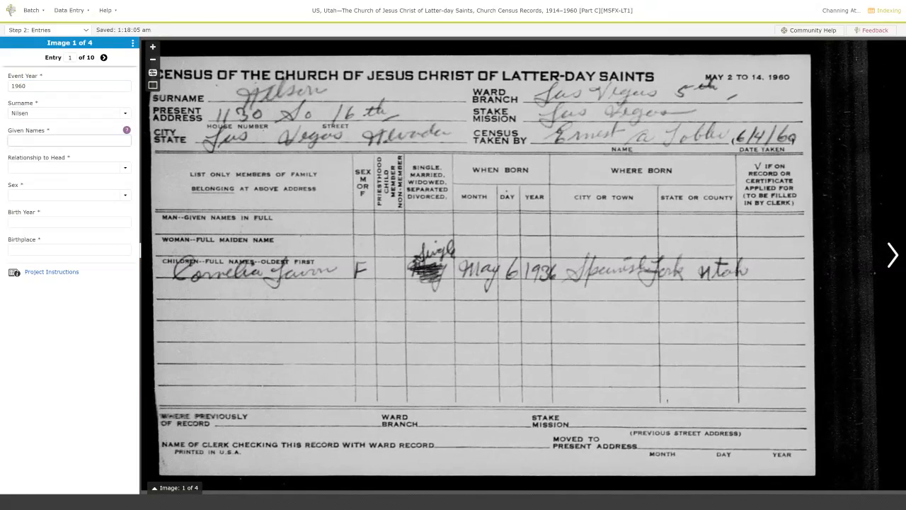
pyautogui.press('Tab')
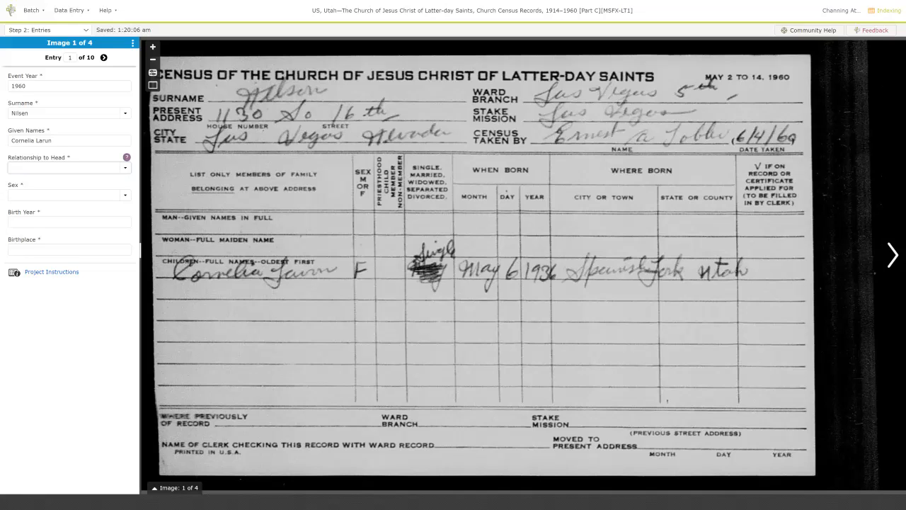
# Record the person as Head, Female, born 1936 in Spanish Fork, Utah.
pyautogui.write('H')
pyautogui.press('Tab')
pyautogui.write('F')
pyautogui.press('Tab')
pyautogui.write('1936')
pyautogui.press('Tab')
pyautogui.write('Spanish Fork, Utah')
pyautogui.press('Tab')
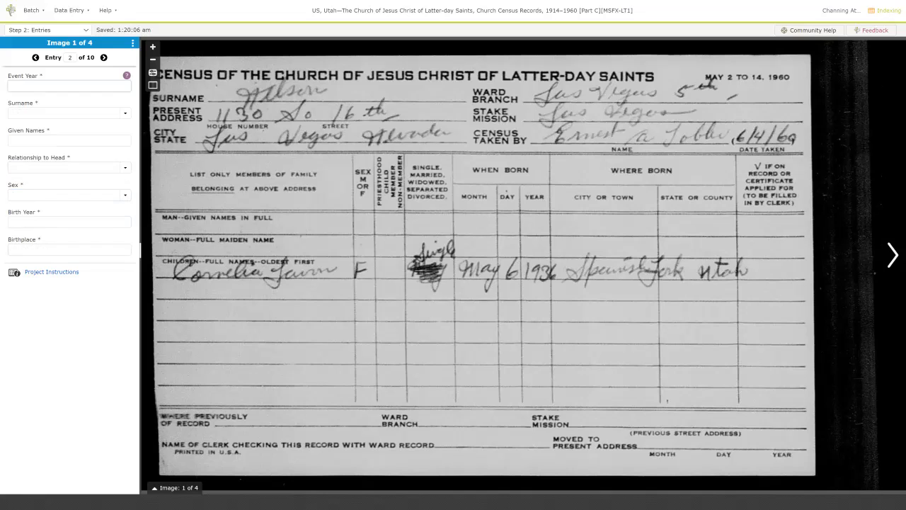
# Delete the blank extra entry and move on to image 2.
pyautogui.hotkey('ctrl', 'Delete')
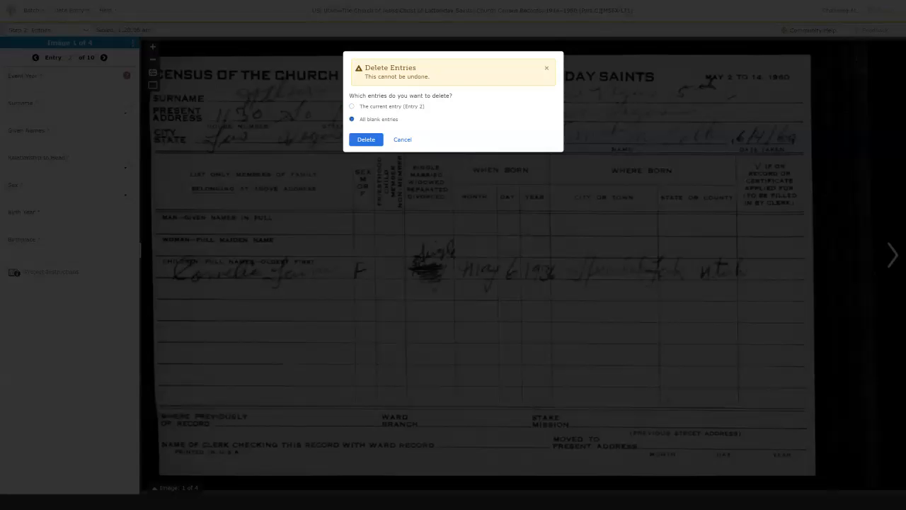
pyautogui.press('Return')
pyautogui.press('Tab')
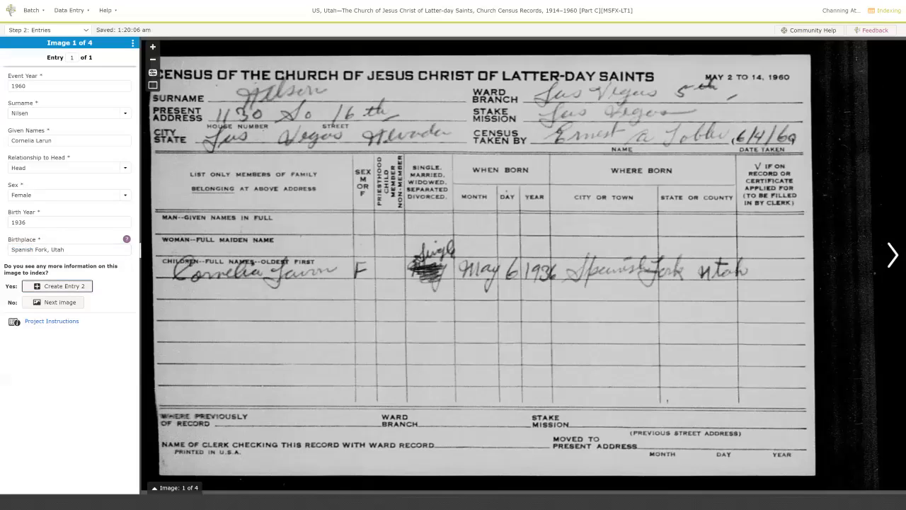
pyautogui.press('Tab')
pyautogui.press('Return')
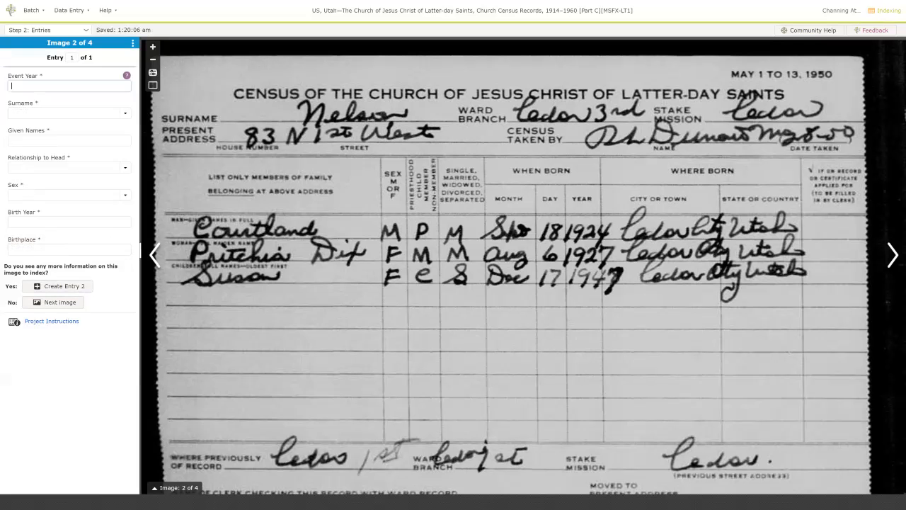
# Enter event year 1950 and the head: Male, born 1924 in Cedar City, Utah.
pyautogui.write('1950')
pyautogui.press('Tab')
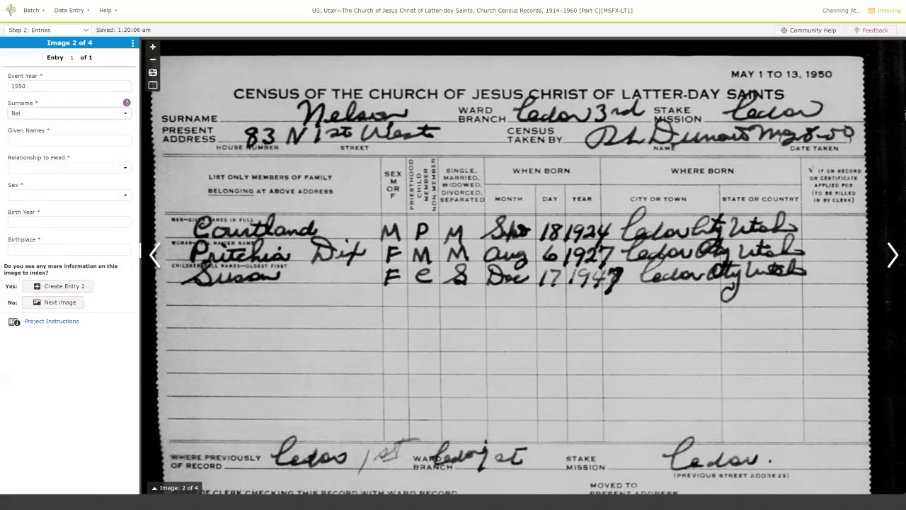
pyautogui.press('Tab')
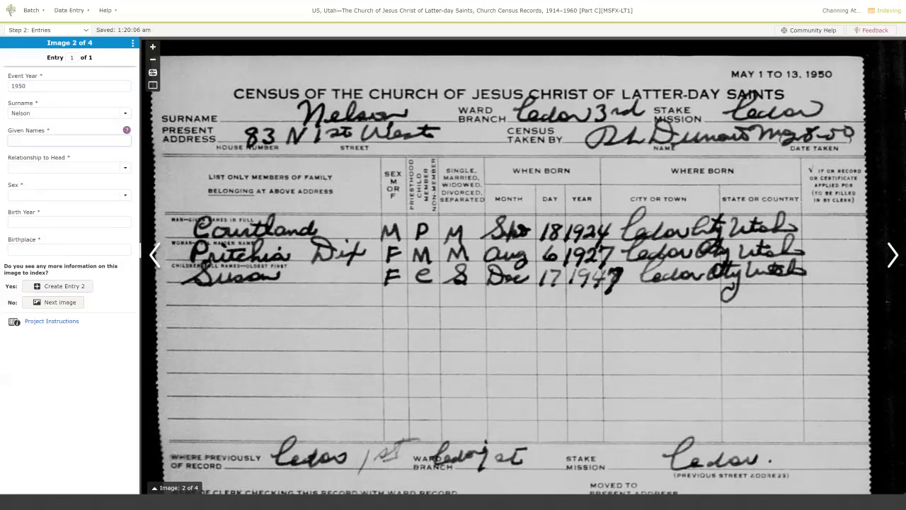
pyautogui.press('Tab')
pyautogui.write('h')
pyautogui.press('Tab')
pyautogui.write('m')
pyautogui.press('Tab')
pyautogui.write('1924')
pyautogui.press('Tab')
pyautogui.write('Cedar City,, Ut')
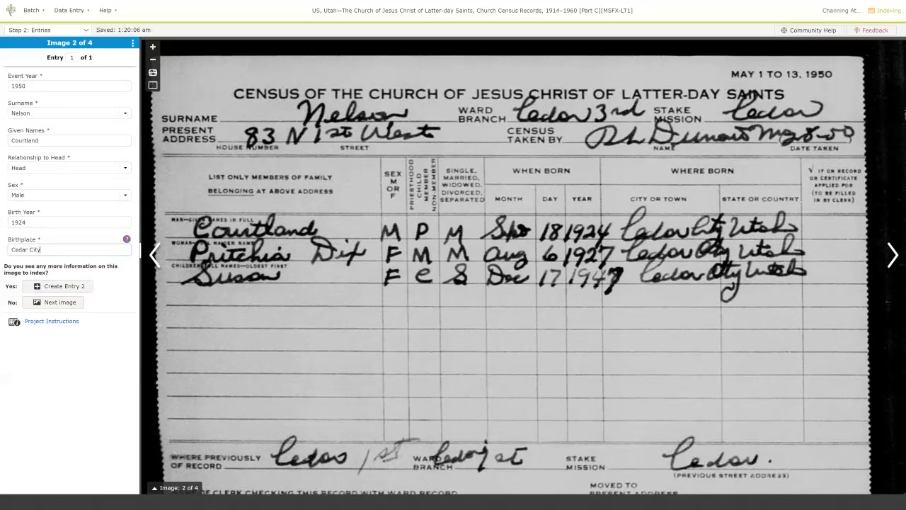
pyautogui.press('BackSpace')
pyautogui.press('BackSpace')
pyautogui.press('BackSpace')
pyautogui.press('BackSpace')
pyautogui.write('Utah')
pyautogui.press('Tab')
# Add Entry 2 for the wife: double surname, Female, born 1927 in Cedar City, Utah.
pyautogui.press('Return')
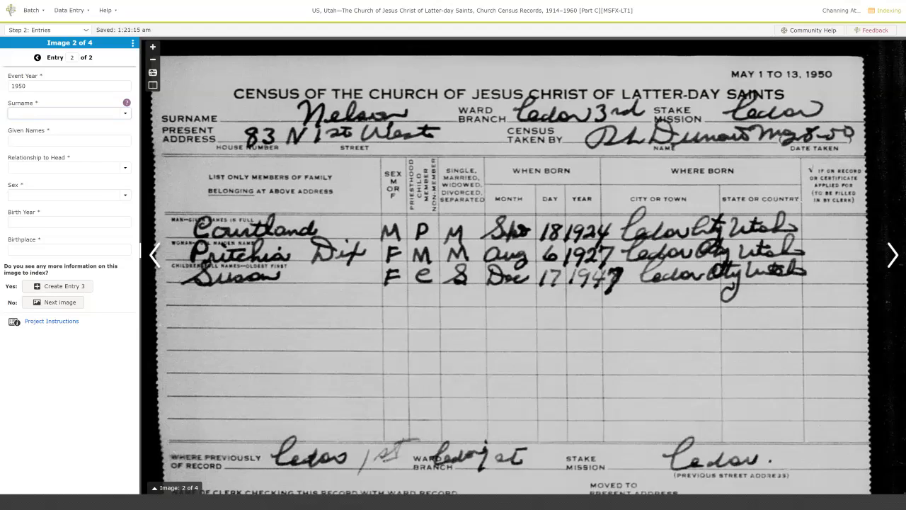
pyautogui.press('Tab')
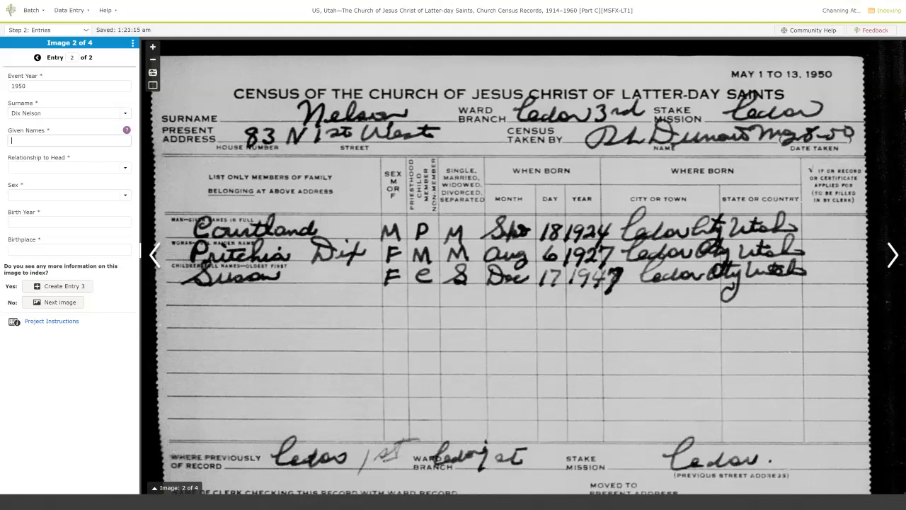
pyautogui.press('Tab')
pyautogui.write('Wife')
pyautogui.press('Tab')
pyautogui.write('Female')
pyautogui.press('Tab')
pyautogui.write('1927')
pyautogui.press('Tab')
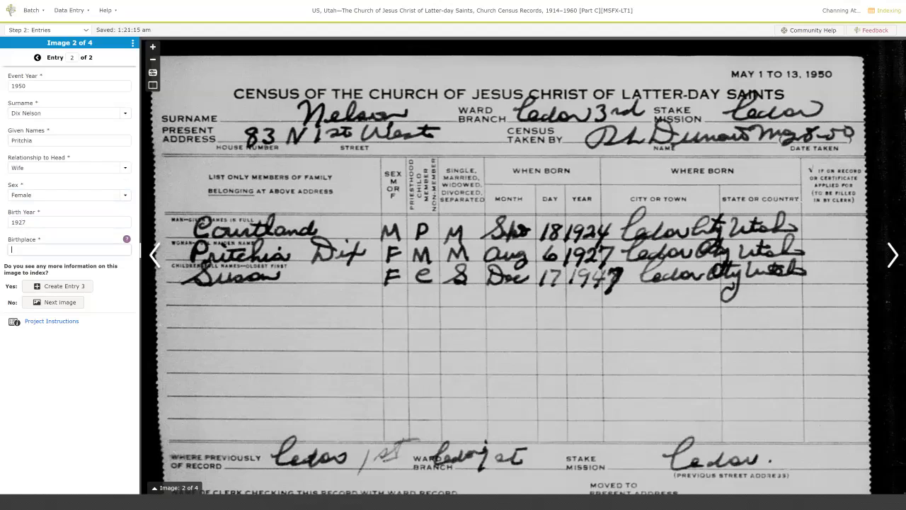
pyautogui.write('Cedar City, Utah')
pyautogui.press('Tab')
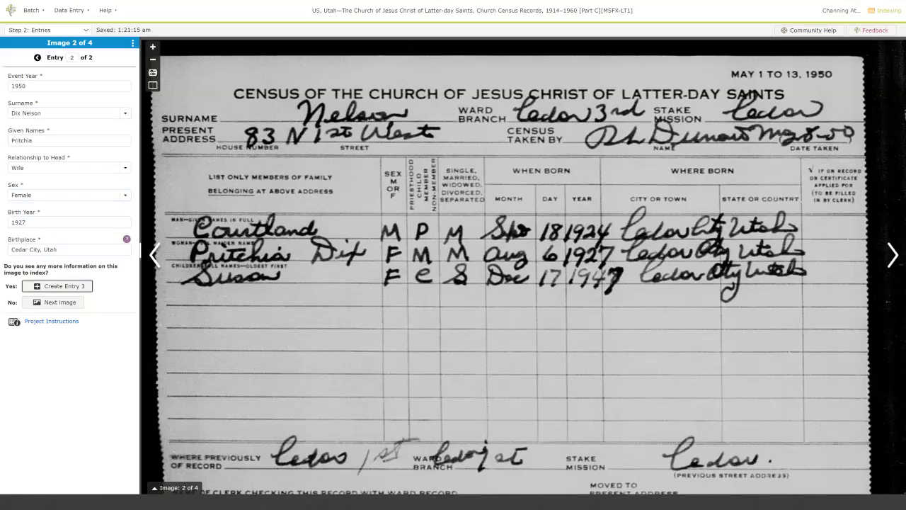
# Add Entry 3, a daughter born 1947 in Cedar City, Utah, then open image 3.
pyautogui.press('Return')
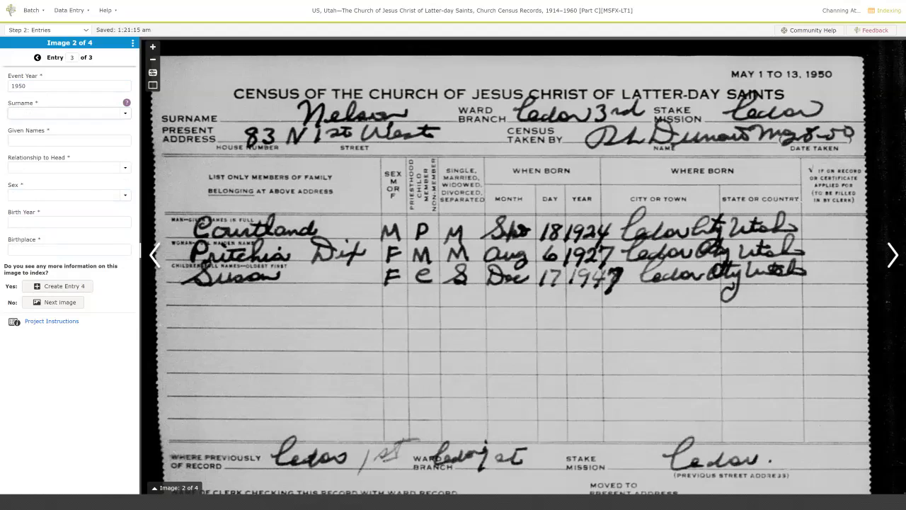
pyautogui.write('N')
pyautogui.press('Tab')
pyautogui.write('Susan')
pyautogui.press('Tab')
pyautogui.write('Daughter')
pyautogui.press('Tab')
pyautogui.write('Female')
pyautogui.press('Tab')
pyautogui.write('1947')
pyautogui.press('Tab')
pyautogui.write('Cedar City, Utah')
pyautogui.press('Tab')
pyautogui.press('Tab')
pyautogui.press('Return')
pyautogui.write('955')
pyautogui.press('Tab')
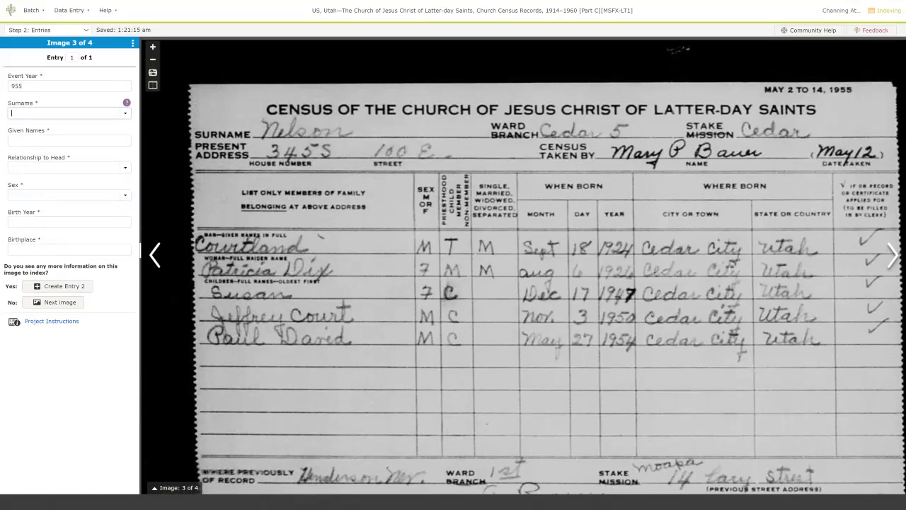
# Correct the event year to 1955 and enter the head: Male, born 1924, Cedar City, Utah.
pyautogui.hotkey('shift', 'Tab')
pyautogui.write('1955')
pyautogui.press('Tab')
pyautogui.press('Tab')
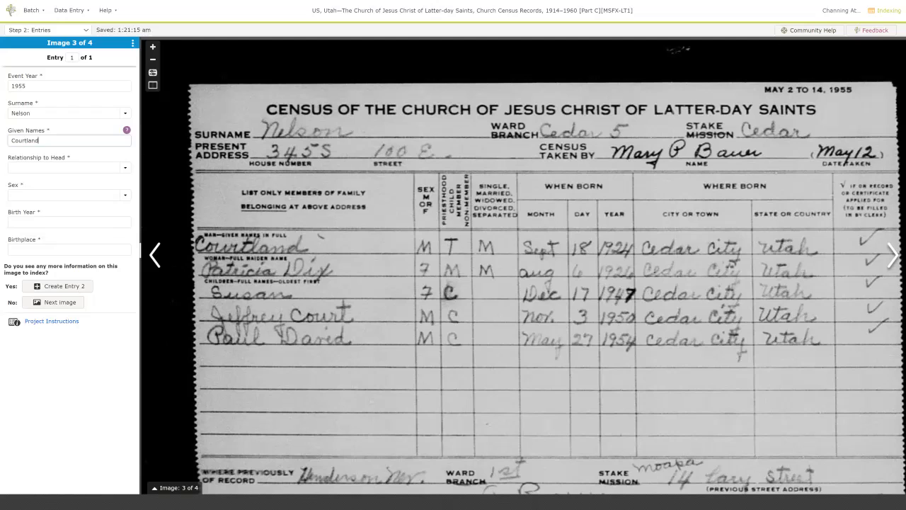
pyautogui.press('Tab')
pyautogui.write('Head')
pyautogui.press('Tab')
pyautogui.write('Male')
pyautogui.press('Tab')
pyautogui.write('1924')
pyautogui.press('Tab')
pyautogui.write('Ceda')
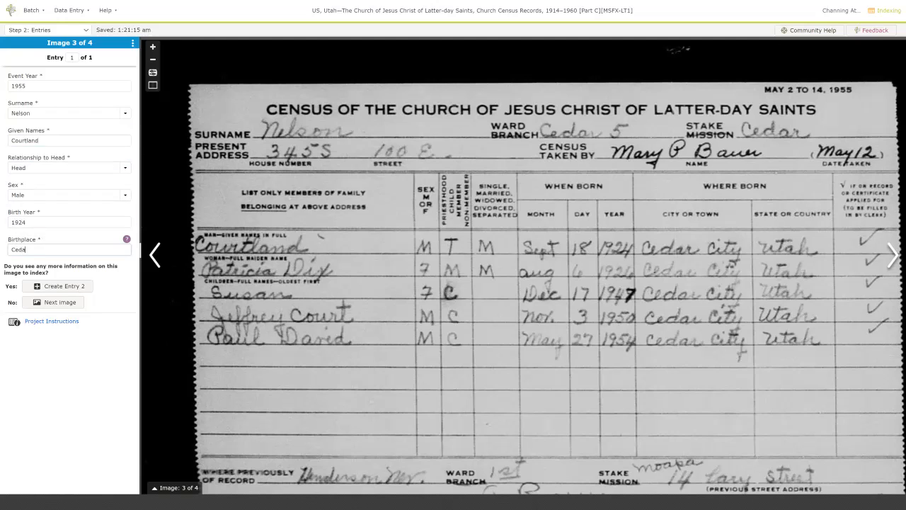
pyautogui.write('r City, Utah')
pyautogui.press('Tab')
# Start Entry 2 with year 1955, the wife's double surname and her given name.
pyautogui.press('Return')
pyautogui.write('1955')
pyautogui.press('Tab')
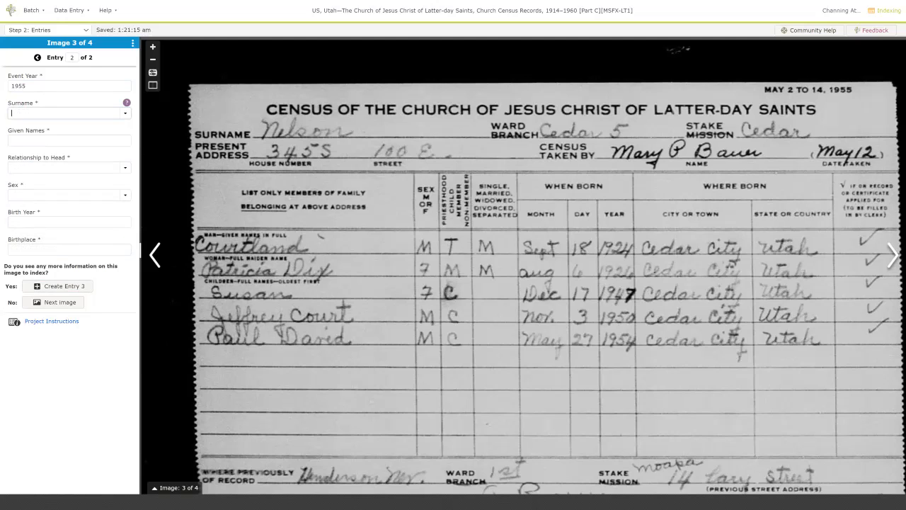
pyautogui.write('Dix')
pyautogui.press('Tab')
pyautogui.hotkey('shift', 'Tab')
pyautogui.press('Right')
pyautogui.press('Tab')
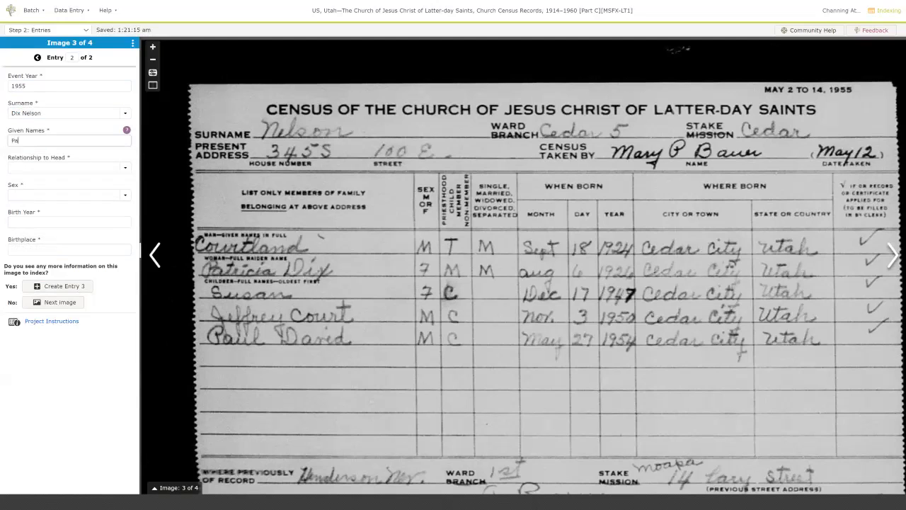
pyautogui.press('Tab')
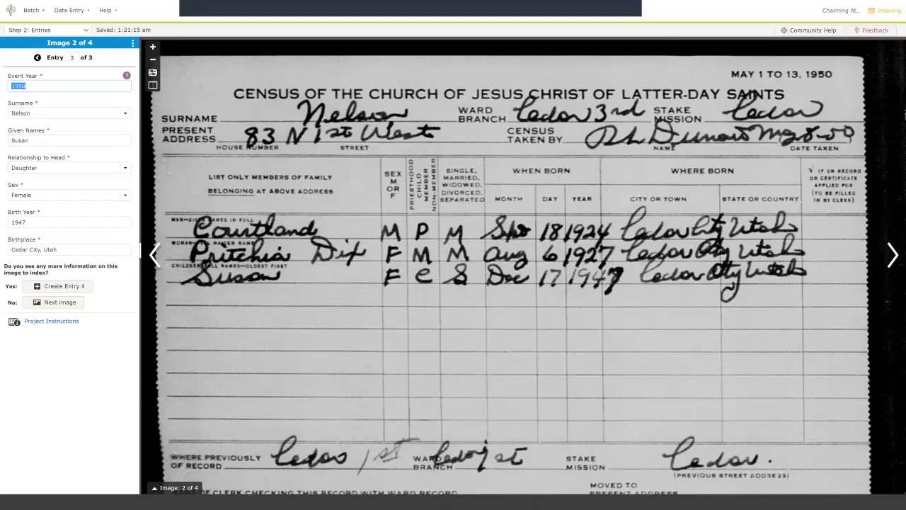
# Complete image 3's second entry as the wife: Wife, Female, born 1926.
pyautogui.click(38, 58)
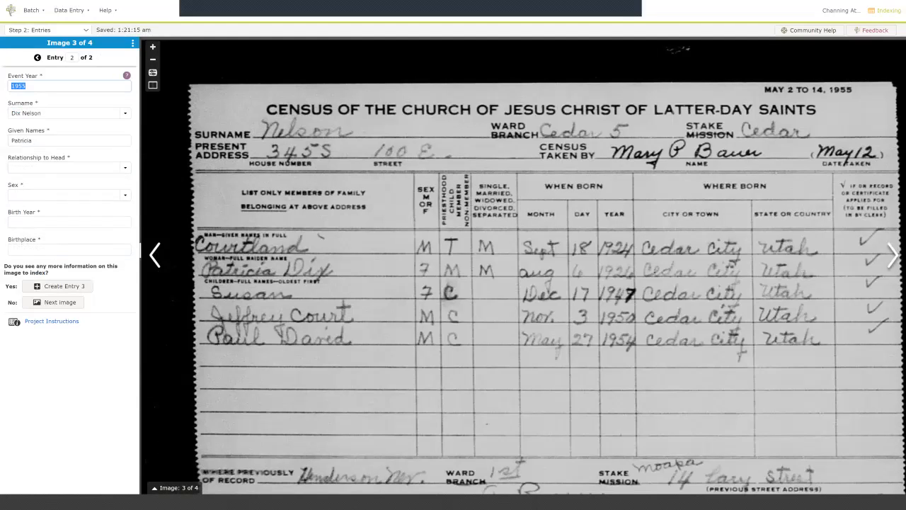
pyautogui.press('Tab')
pyautogui.press('Tab')
pyautogui.press('Tab')
pyautogui.write('Wife')
pyautogui.press('Tab')
pyautogui.write('Female')
pyautogui.press('Tab')
pyautogui.write('1926')
# Index the daughter for 1955: Nelson surname, Daughter, Female, born 1947 in Cedar City.
pyautogui.press('Tab')
pyautogui.press('Tab')
pyautogui.press('Return')
pyautogui.write('1955')
pyautogui.press('Tab')
pyautogui.press('Tab')
pyautogui.press('Tab')
pyautogui.write('Daughter')
pyautogui.press('Tab')
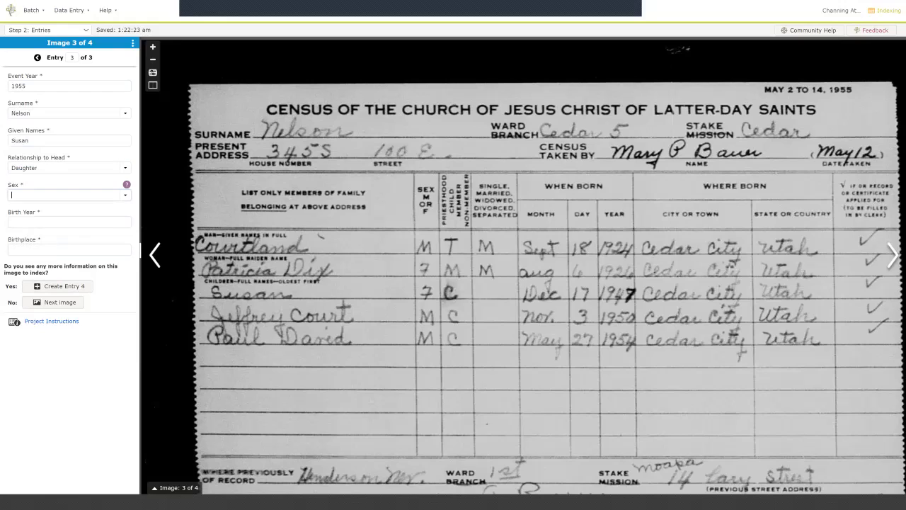
pyautogui.write('F')
pyautogui.press('Tab')
pyautogui.write('1947')
# Index the first son for 1955: Nelson surname, Son, Male, born 1950.
pyautogui.press('Tab')
pyautogui.write('Cedar City')
pyautogui.press('Tab')
pyautogui.press('Return')
pyautogui.write('1955')
pyautogui.press('Tab')
pyautogui.press('Tab')
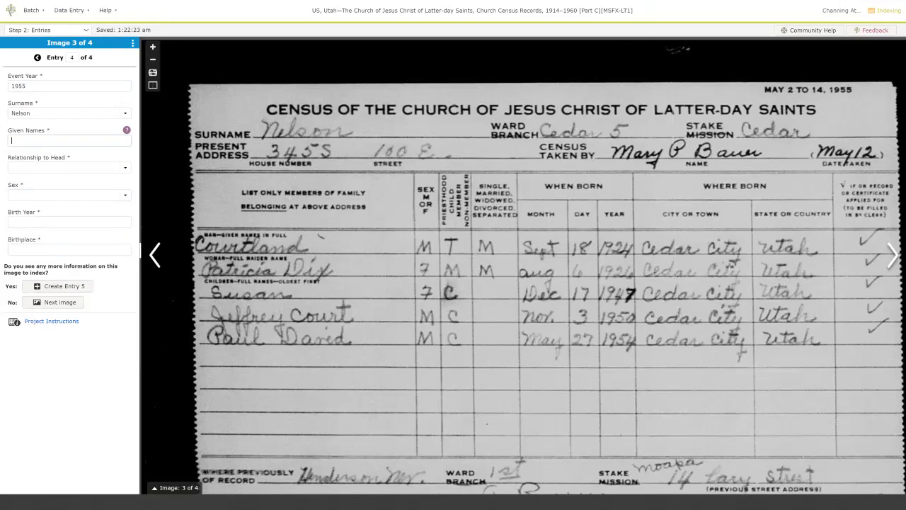
pyautogui.press('Tab')
pyautogui.write('son')
# Index the second son as Son, Male, born 1954 in Cedar City, Utah.
pyautogui.press('Tab')
pyautogui.write('m')
pyautogui.press('Tab')
pyautogui.write('1950')
pyautogui.press('Tab')
pyautogui.press('Tab')
pyautogui.press('Return')
pyautogui.write('Paul David')
pyautogui.press('Tab')
pyautogui.write('Son')
pyautogui.press('Tab')
pyautogui.write('Male')
pyautogui.press('Tab')
pyautogui.write('1954')
# Move to image 4 and start its first entry with year 1955 and surname Nelson.
pyautogui.press('Tab')
pyautogui.write('Cedar City, Utah')
pyautogui.press('Tab')
pyautogui.press('Tab')
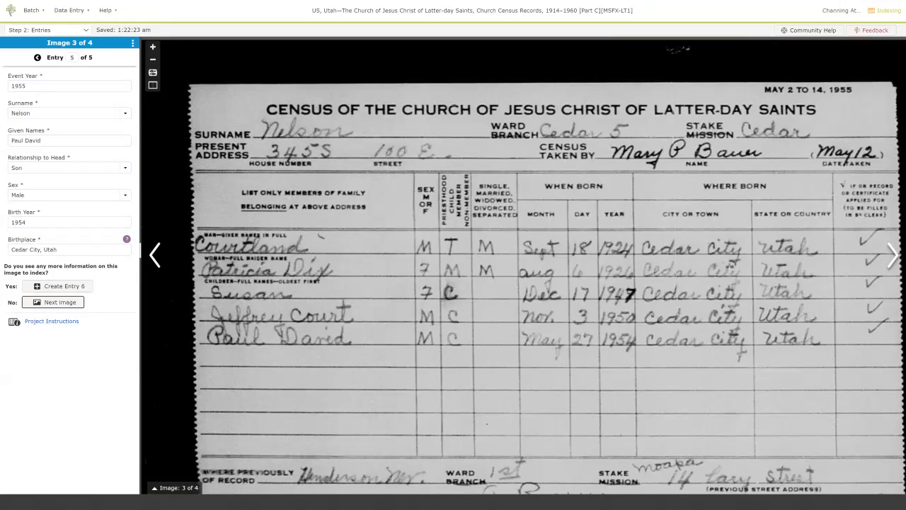
pyautogui.press('Return')
pyautogui.write('1955')
pyautogui.press('Tab')
pyautogui.write('Nel')
pyautogui.press('BackSpace')
pyautogui.press('BackSpace')
pyautogui.write('son')
pyautogui.press('Tab')
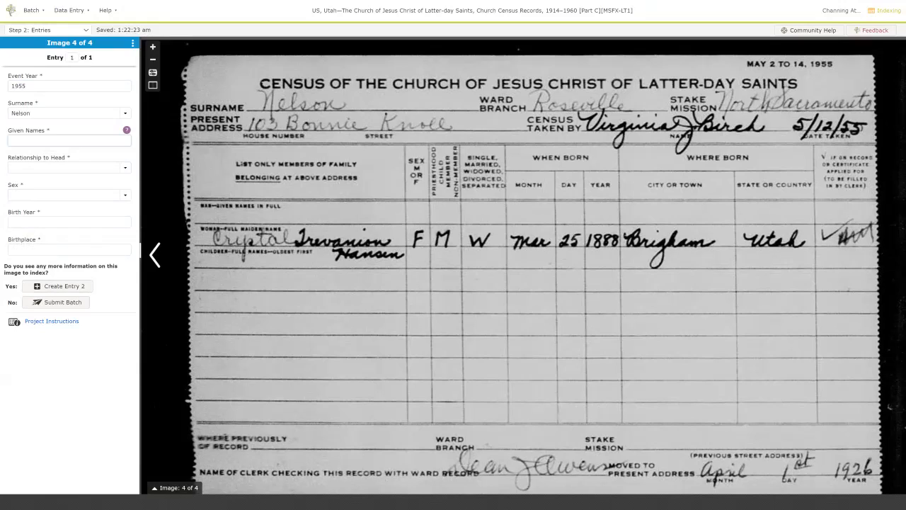
# Correct the entry to a Hansen Nelson double surname and enter the head's given names.
pyautogui.hotkey('shift', 'Tab')
pyautogui.press('Tab')
pyautogui.press('Tab')
# Record her as Head, Female, born 1888 in Brigham, Utah, adding a blank second entry.
pyautogui.write('h')
pyautogui.press('Tab')
pyautogui.write('f')
pyautogui.press('Tab')
pyautogui.write('1888')
pyautogui.press('Tab')
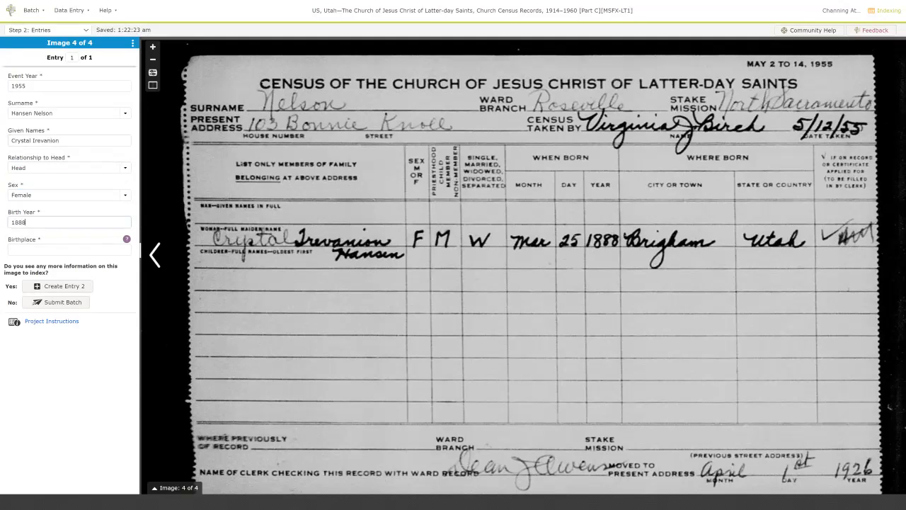
pyautogui.write('Brigham, Utah')
pyautogui.press('Tab')
pyautogui.press('Return')
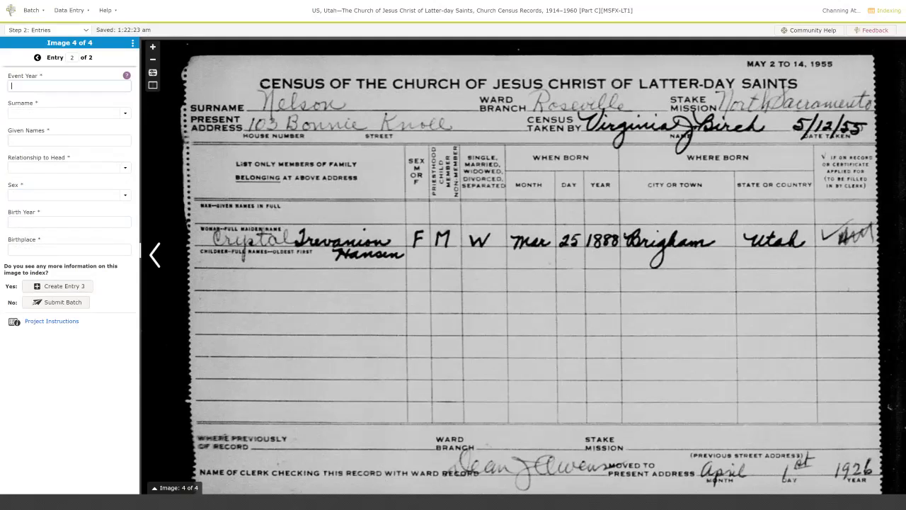
# Delete the empty second entry and submit the batch through the quality check.
pyautogui.hotkey('ctrl', 'shift', 'd')
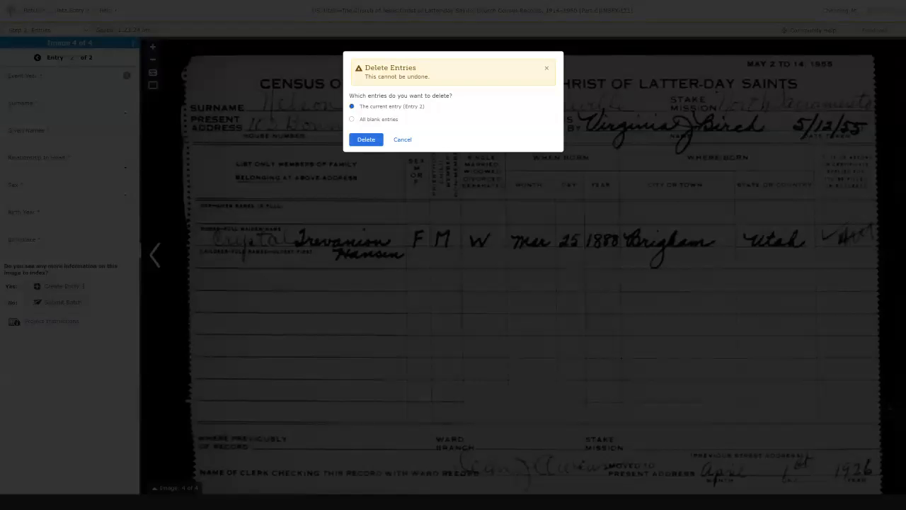
pyautogui.press('Return')
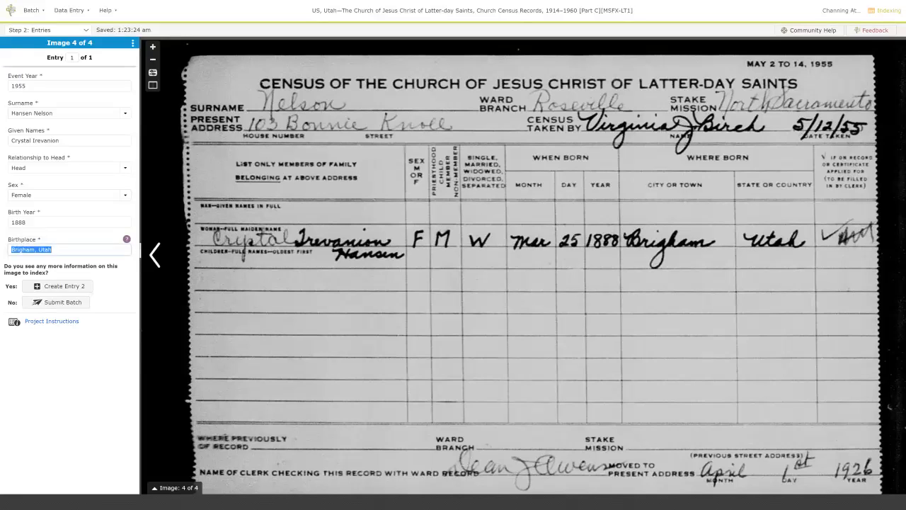
pyautogui.press('Tab')
pyautogui.press('Tab')
pyautogui.press('Return')
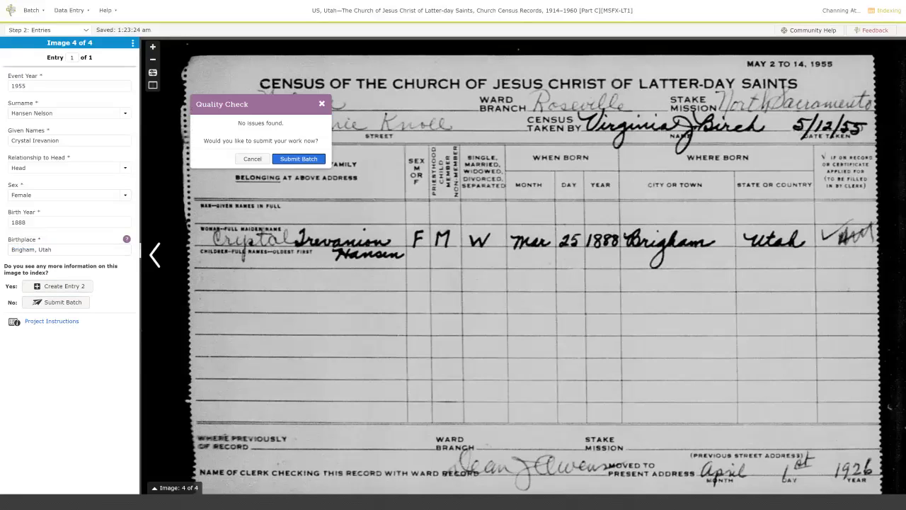
pyautogui.press('Return')
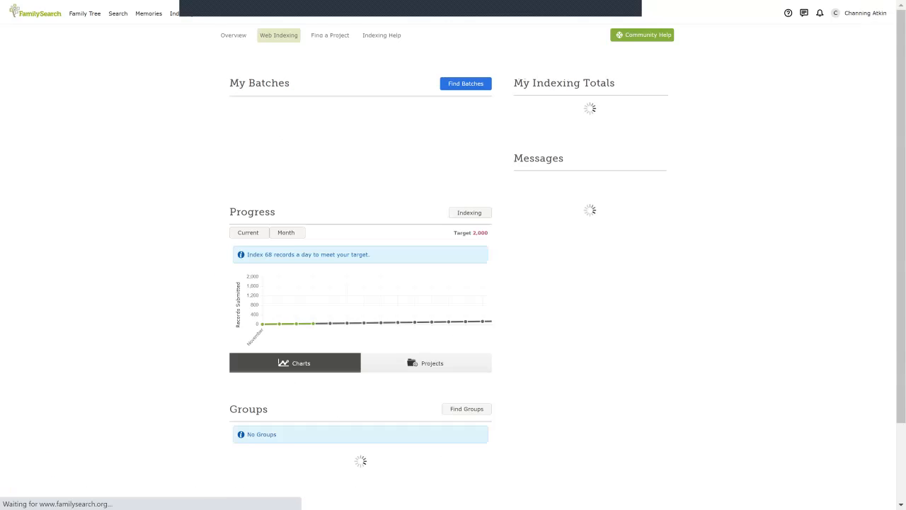
# Filter Find Batches to Beginning level only and start indexing Liberia—2008 Census [Part B].
pyautogui.click(466, 84)
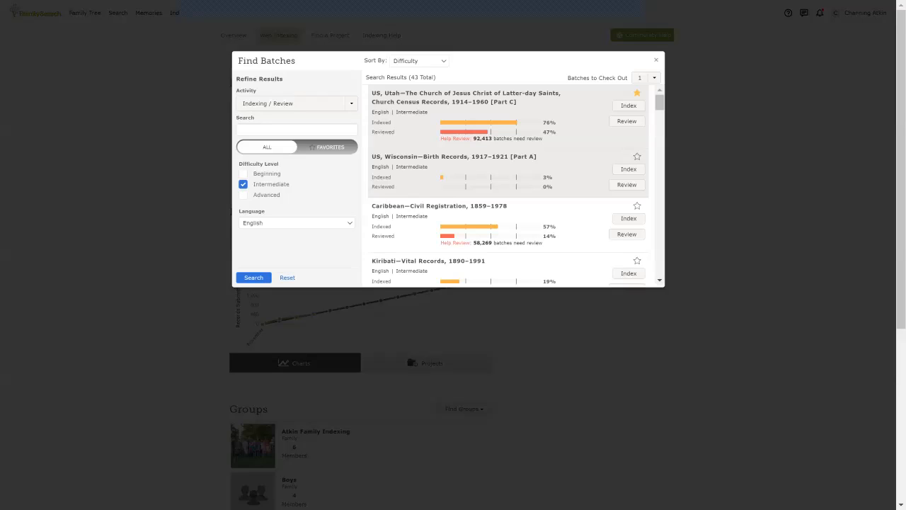
pyautogui.click(243, 174)
pyautogui.click(243, 184)
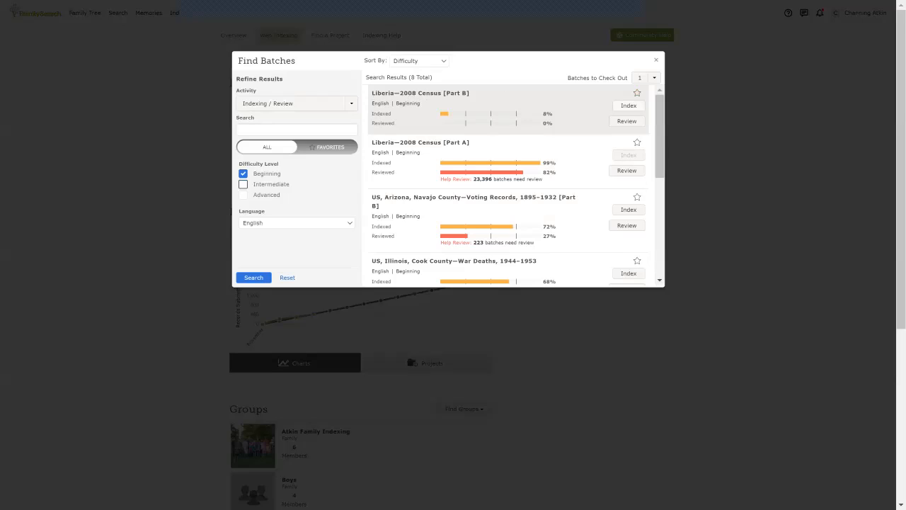
pyautogui.click(629, 105)
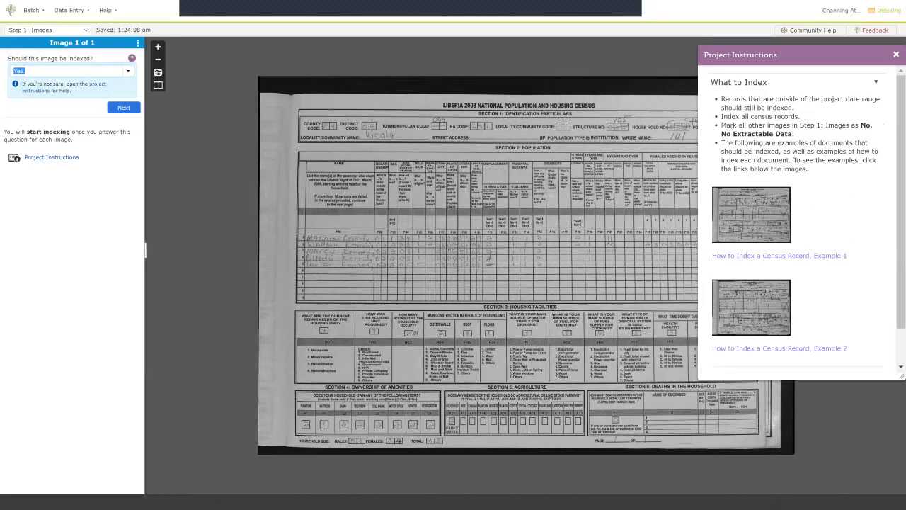
# Close the project instructions, keep 'Yes' to index the image, and readjust page zoom.
pyautogui.click(897, 55)
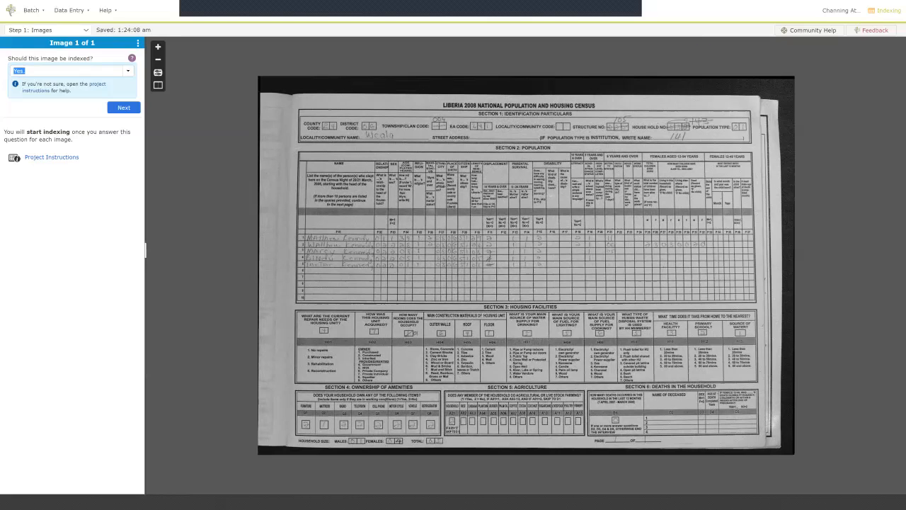
pyautogui.press('Return')
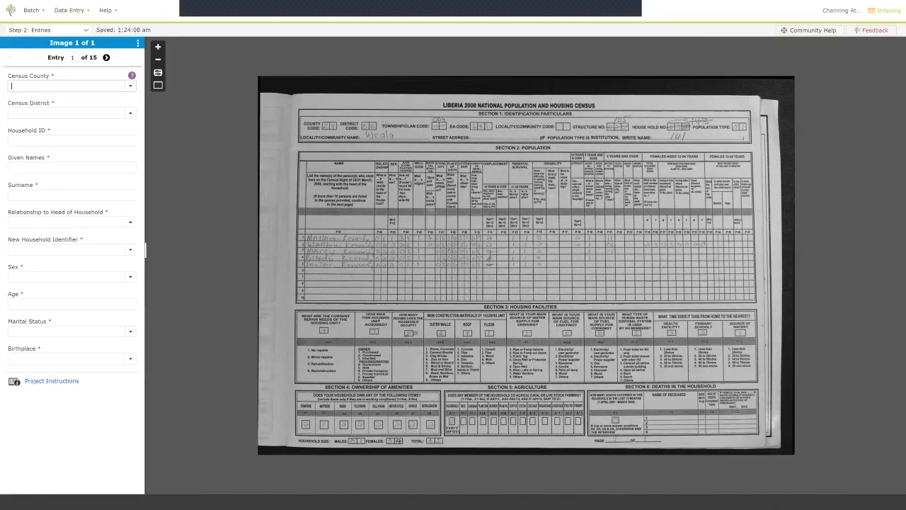
pyautogui.hotkey('ctrl', '-')
pyautogui.hotkey('ctrl', '+')
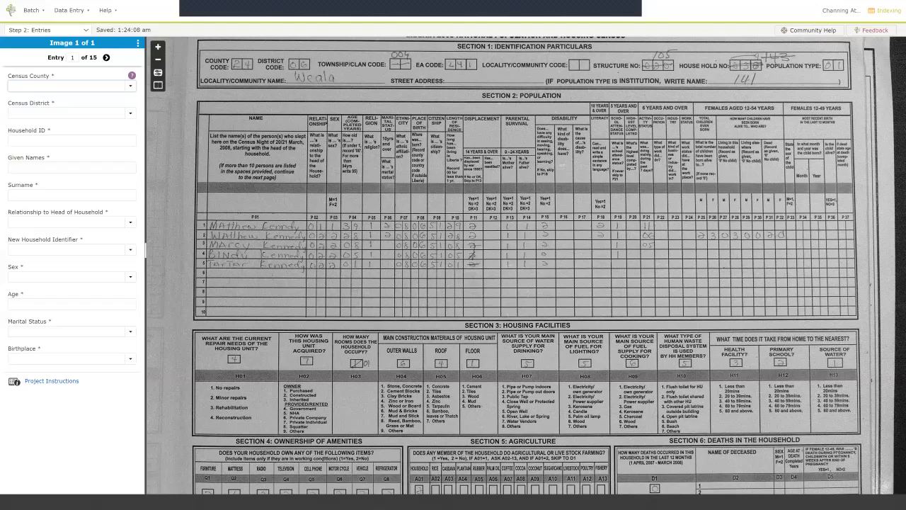
# Enter Census County 24 Margibi, Census District 06 and Household ID 141 in entry 1.
pyautogui.click(132, 76)
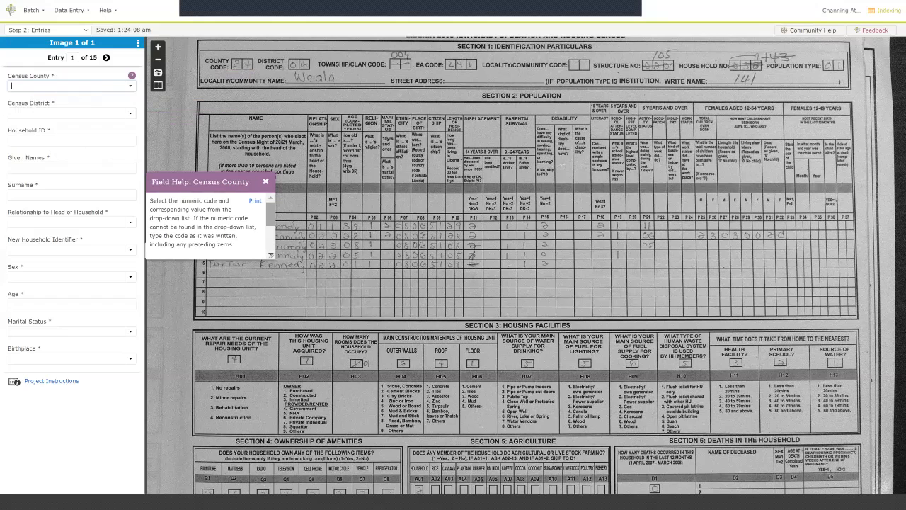
pyautogui.scroll(-2, 209, 223)
pyautogui.scroll(-1, 208, 225)
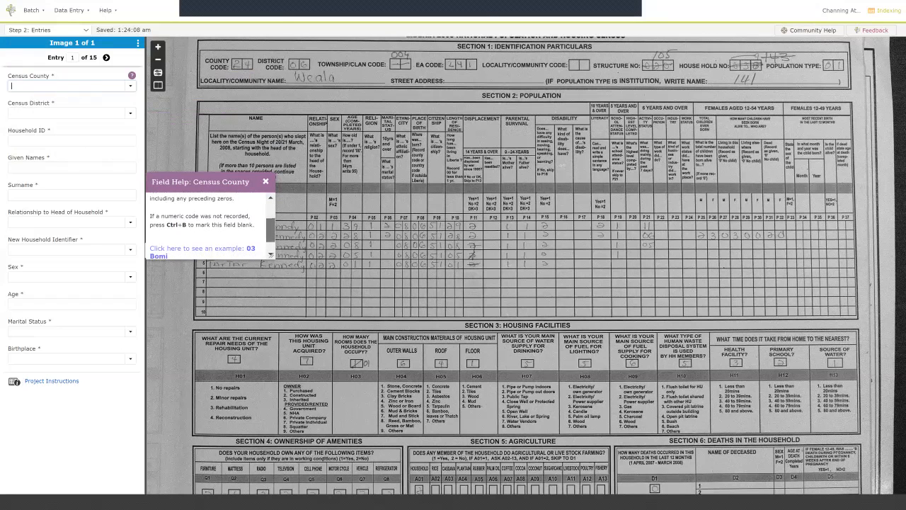
pyautogui.scroll(3, 209, 220)
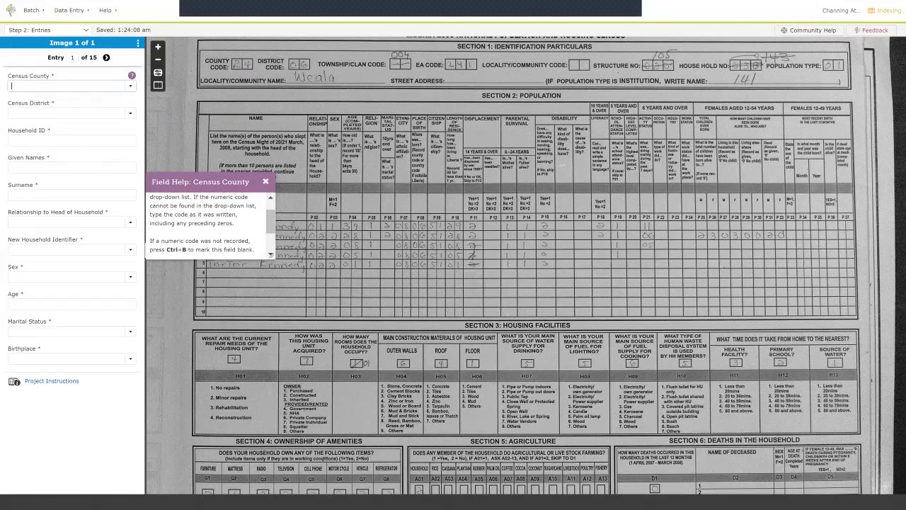
pyautogui.write('24')
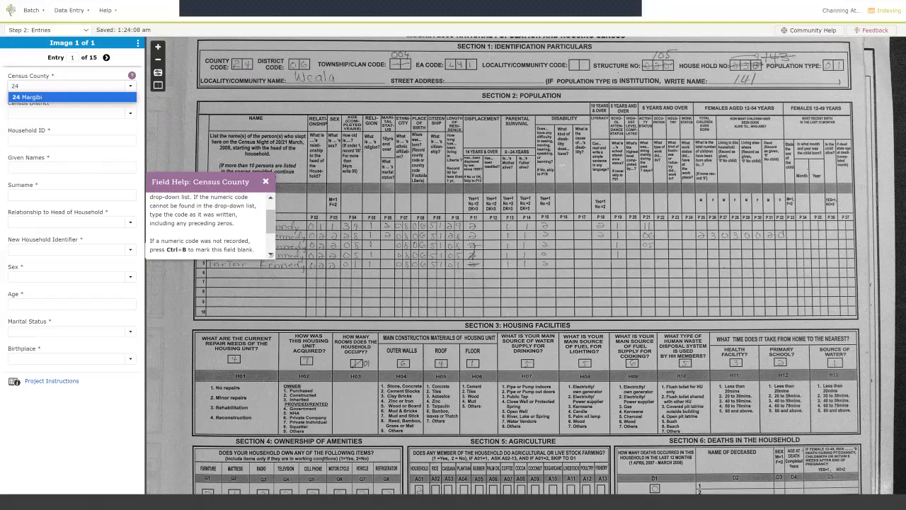
pyautogui.press('Tab')
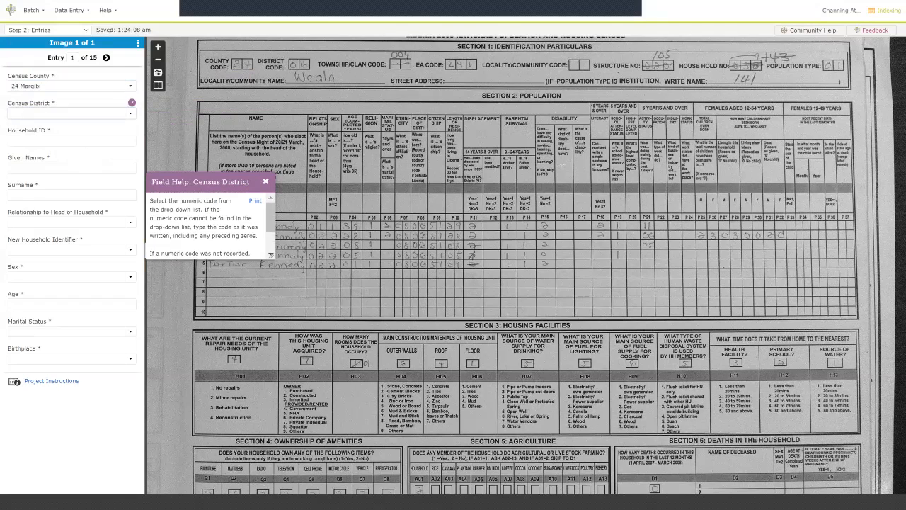
pyautogui.write('06')
pyautogui.press('Tab')
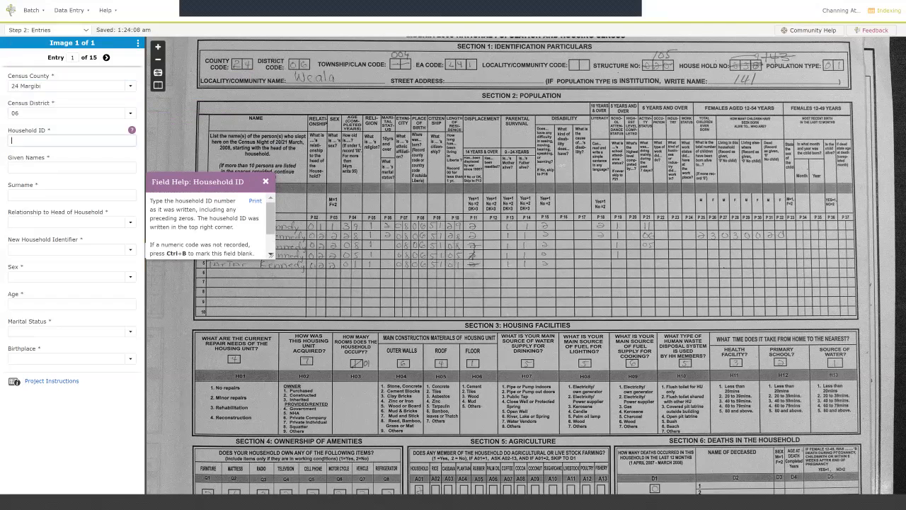
pyautogui.write('141')
pyautogui.press('Tab')
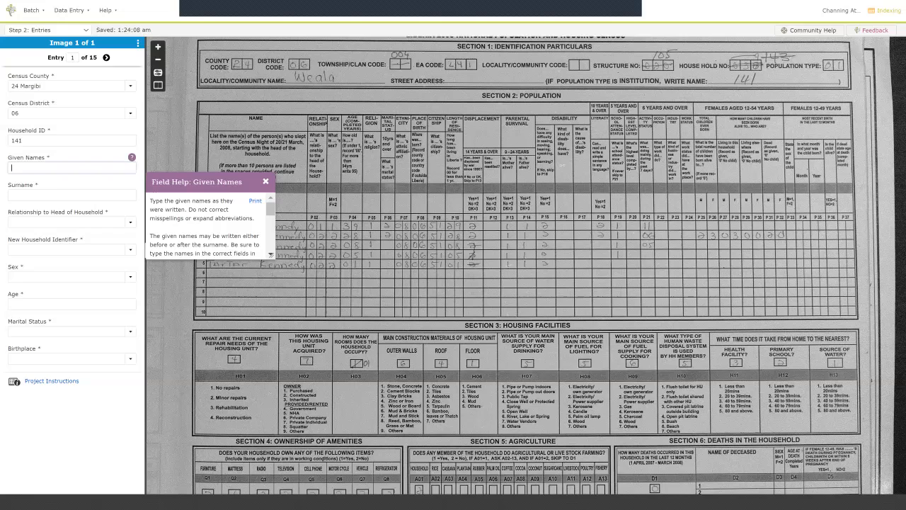
pyautogui.press('Escape')
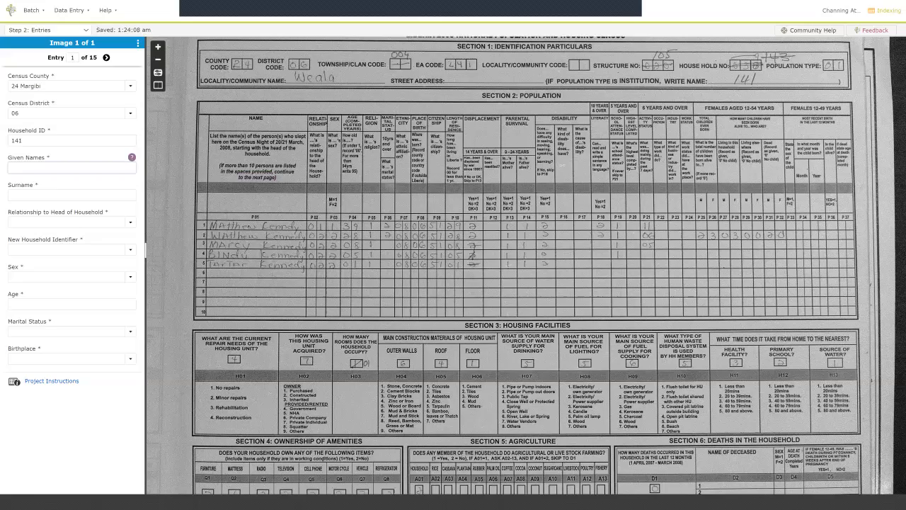
# Enter the head's given name and surname, with relationship 01 Head.
pyautogui.scroll(2, 286, 250)
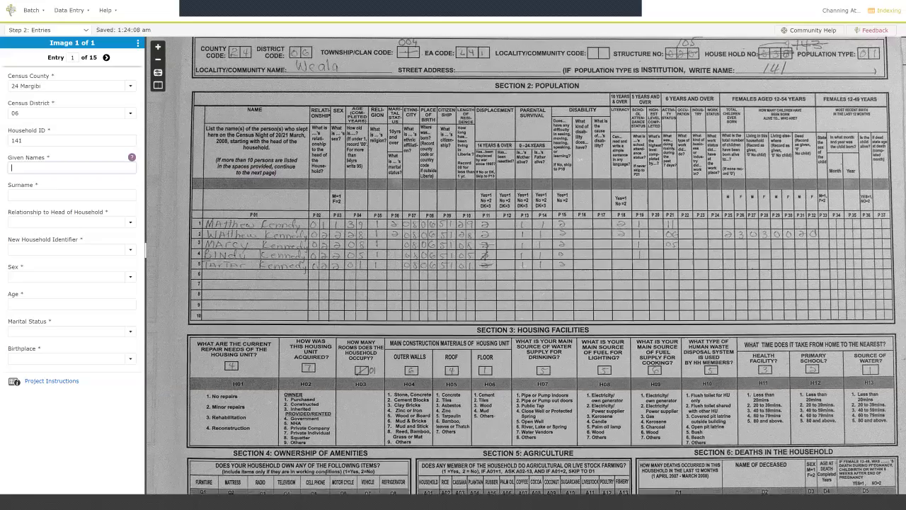
pyautogui.scroll(2, 249, 239)
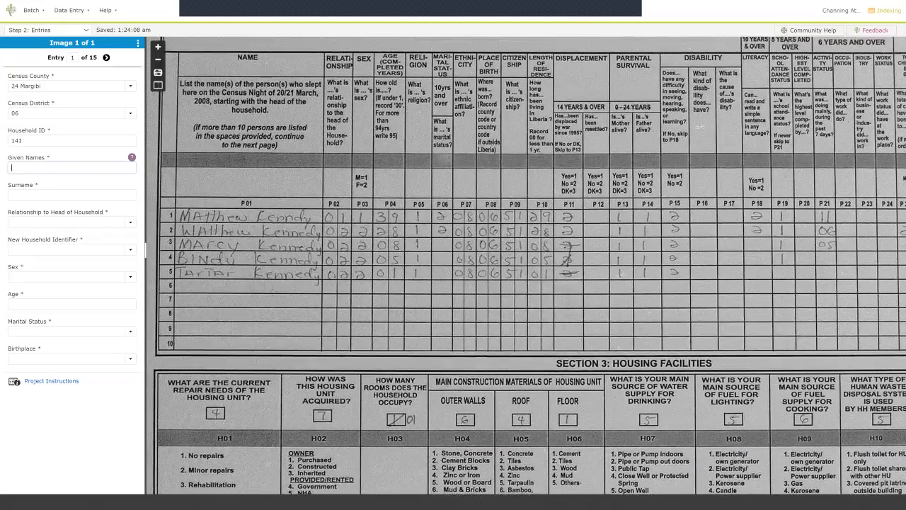
pyautogui.moveTo(249, 239); pyautogui.dragTo(249, 255)
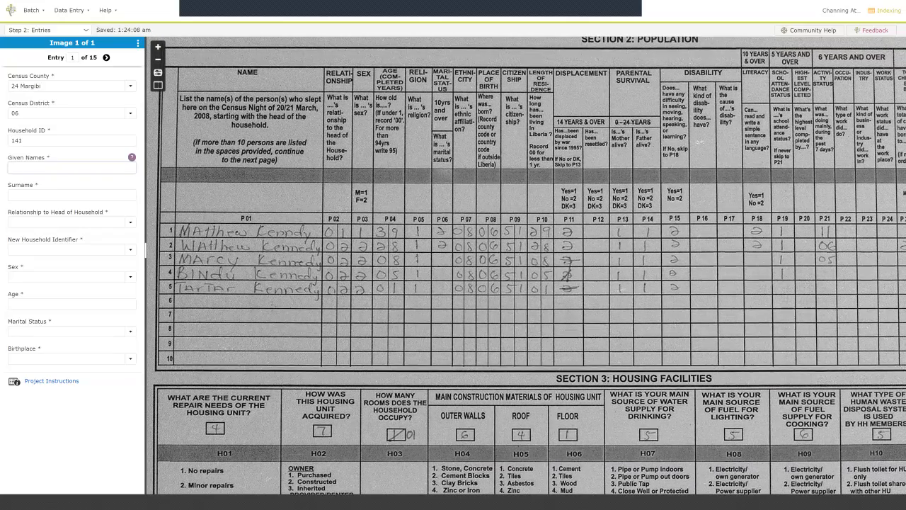
pyautogui.write('Knned')
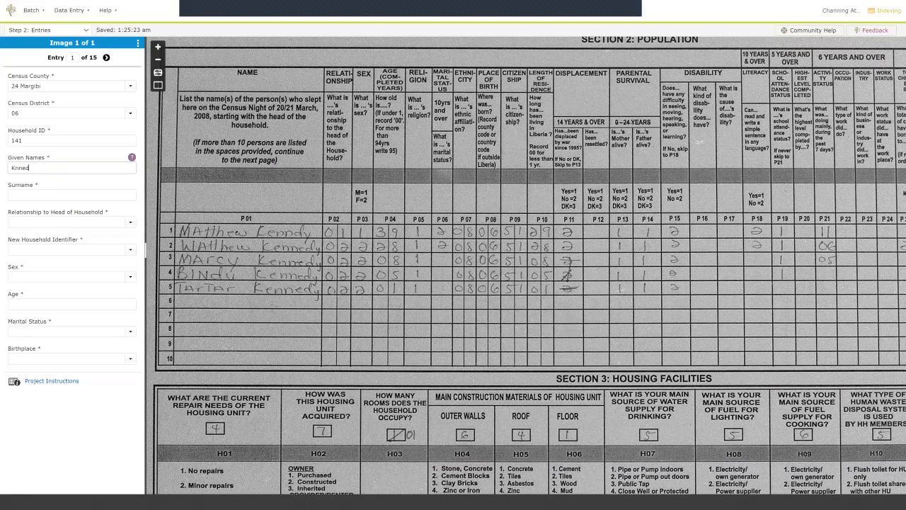
pyautogui.press('BackSpace')
pyautogui.write('ennedy')
pyautogui.press('Tab')
pyautogui.hotkey('shift', 'Tab')
pyautogui.press('Tab')
pyautogui.press('Tab')
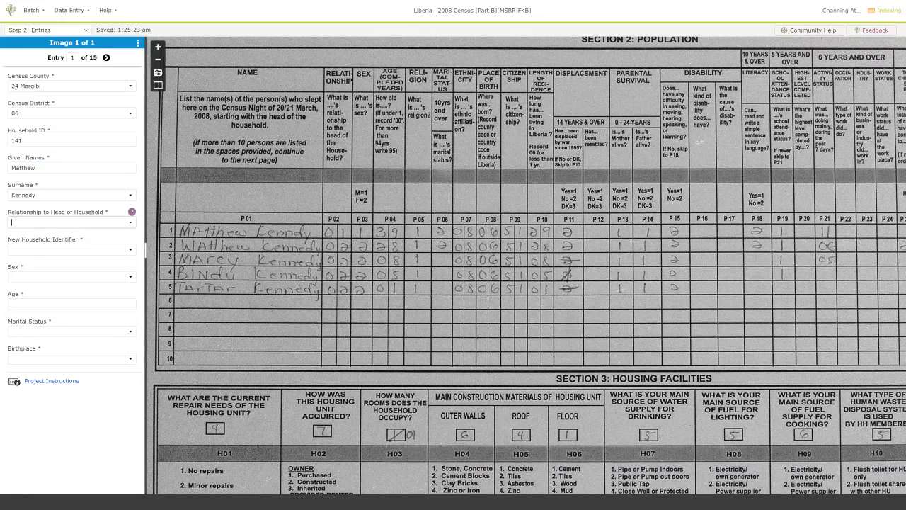
pyautogui.write('01')
pyautogui.press('Tab')
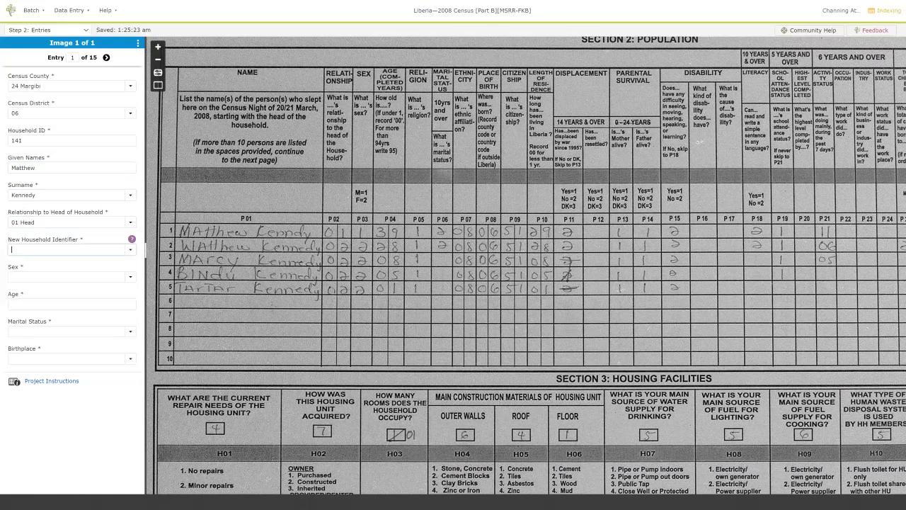
# Bring up and read the New Household Identifier field guidance.
pyautogui.click(132, 239)
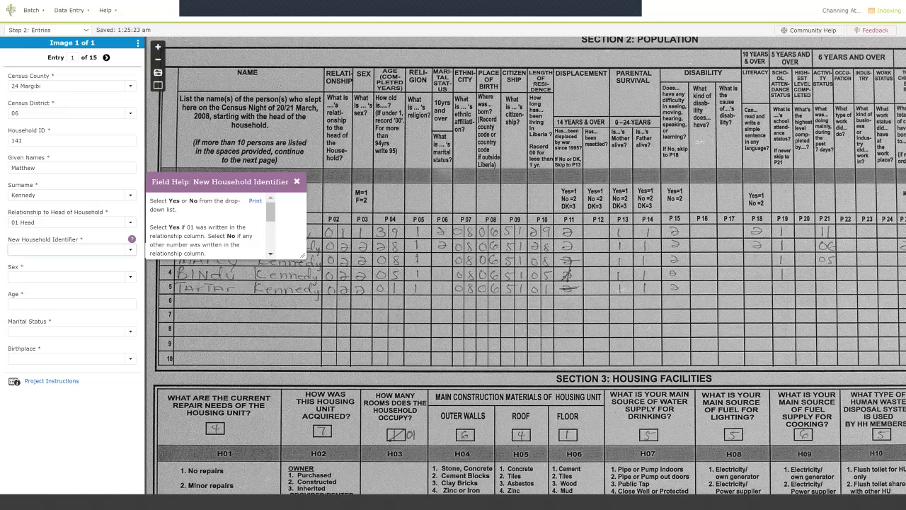
pyautogui.click(296, 182)
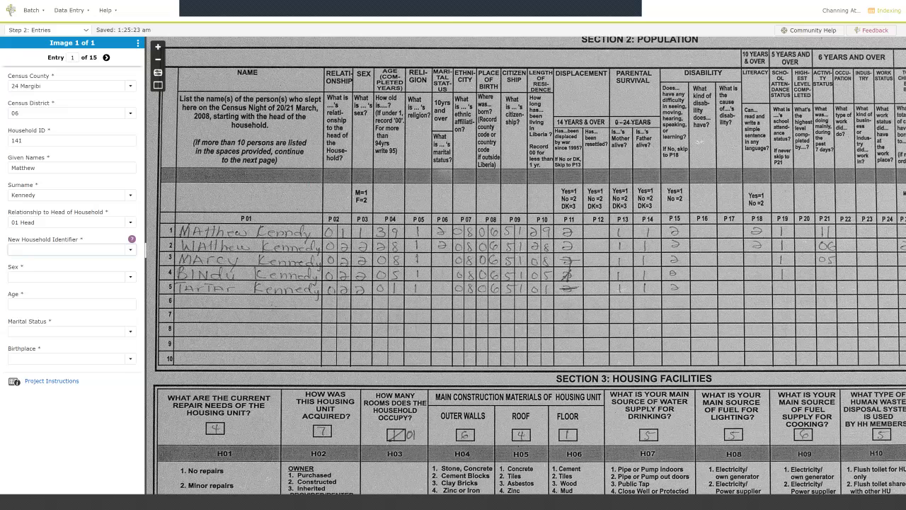
pyautogui.click(132, 240)
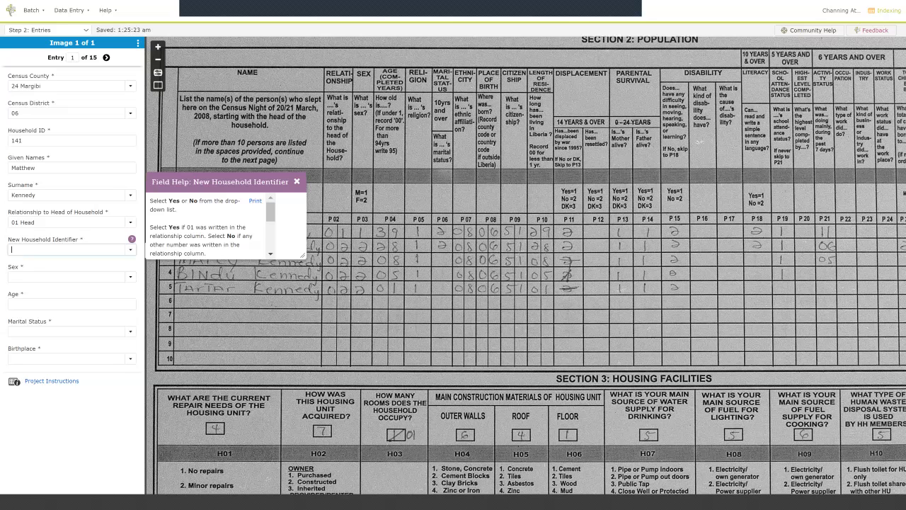
pyautogui.scroll(-1, 213, 226)
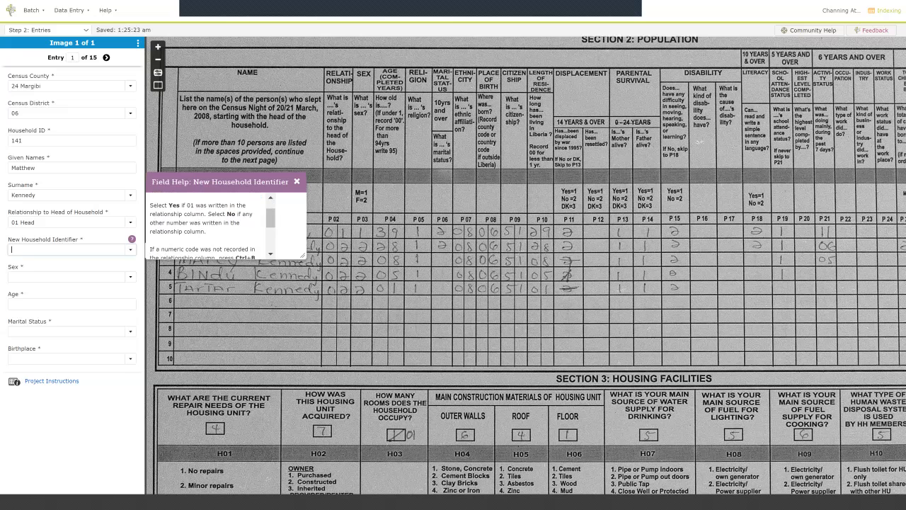
# Mark the head as starting a new household (Yes) with sex 1 Male.
pyautogui.click(297, 182)
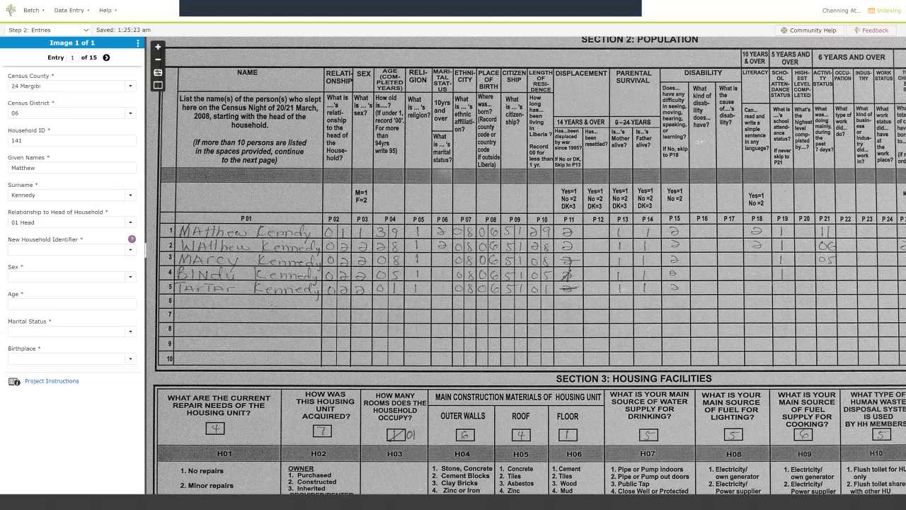
pyautogui.press('Down')
pyautogui.press('Down')
pyautogui.press('Up')
pyautogui.press('Return')
pyautogui.press('Tab')
pyautogui.write('1')
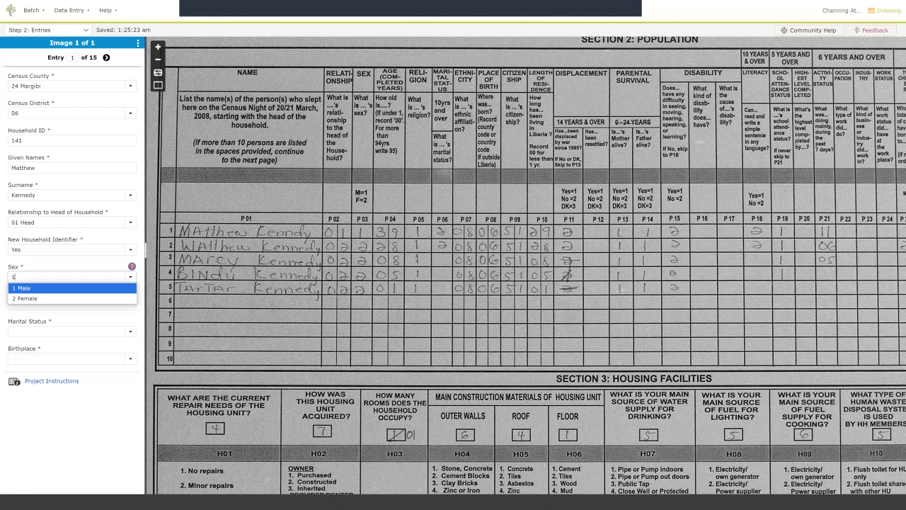
pyautogui.press('Tab')
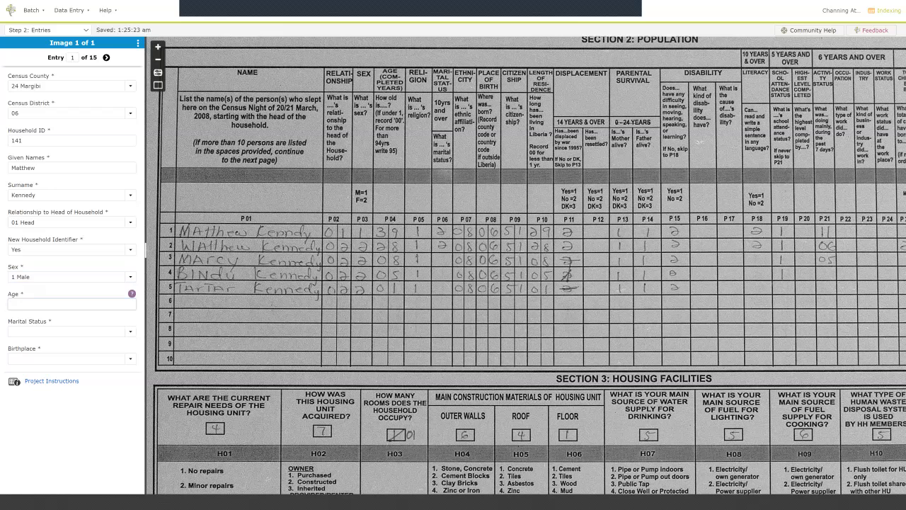
# Enter age 39, marital status 2 Married Monogamous and birthplace 06 Bong, creating entry 2.
pyautogui.write('39')
pyautogui.press('Tab')
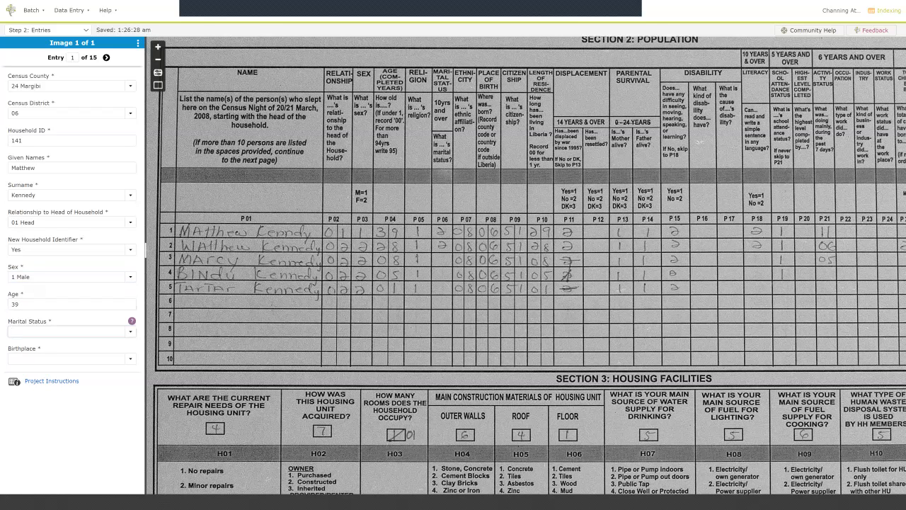
pyautogui.write('2')
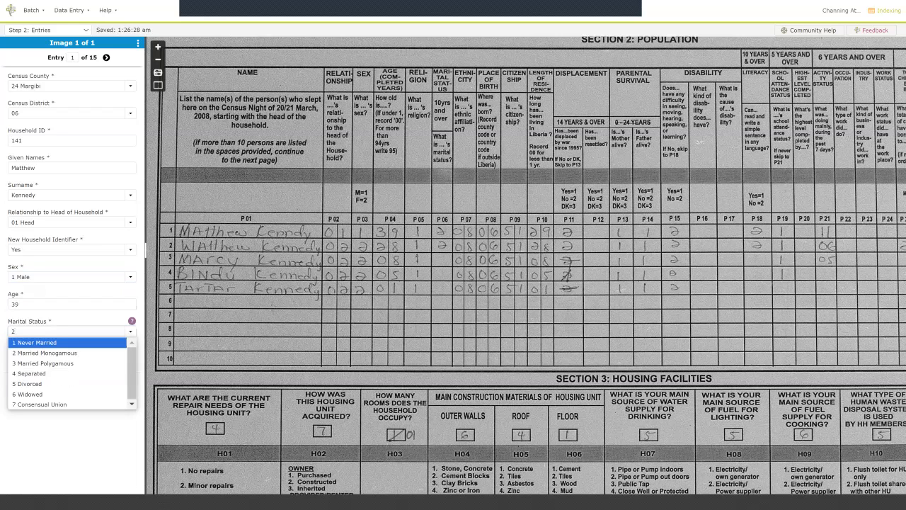
pyautogui.press('Tab')
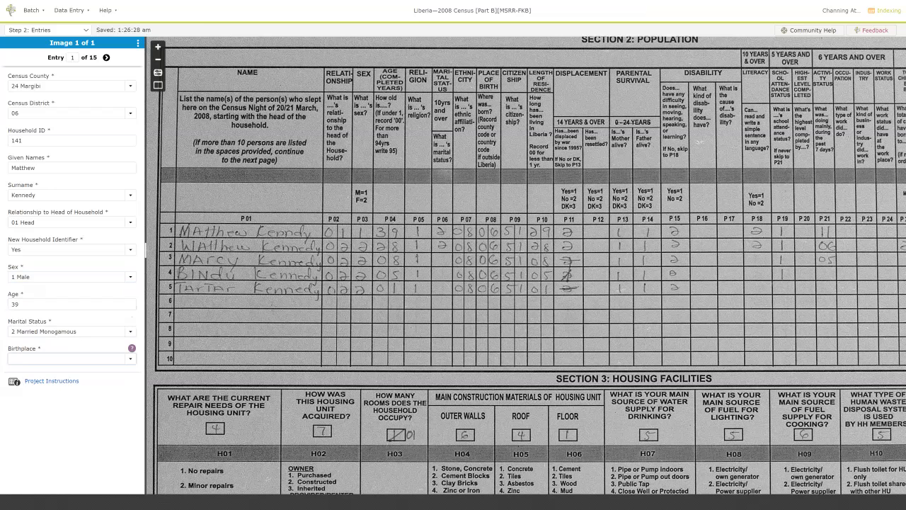
pyautogui.write('06')
pyautogui.press('Tab')
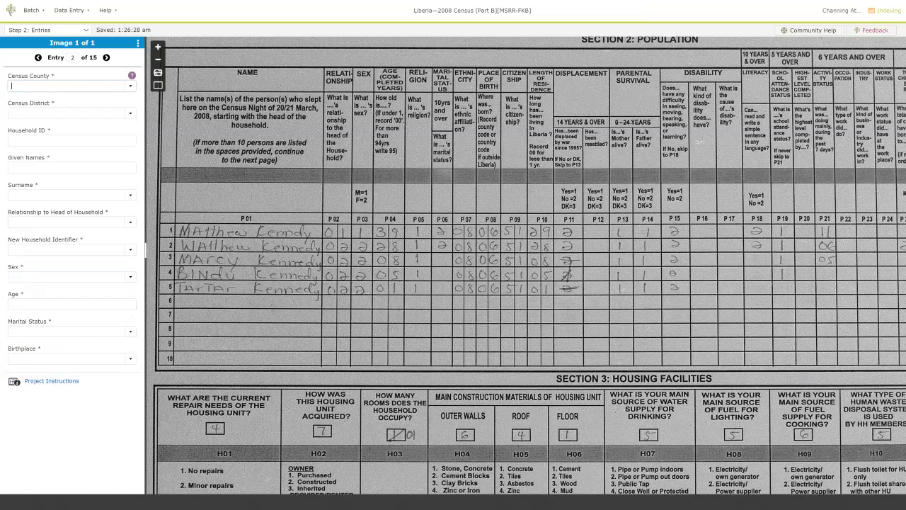
# Delete the stray extra entry and start a fresh entry 2.
pyautogui.hotkey('ctrl', 'Delete')
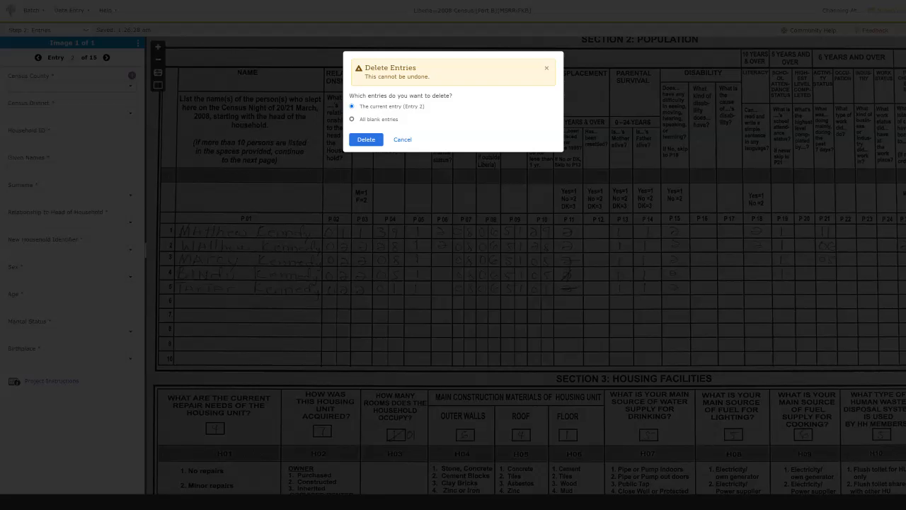
pyautogui.press('Return')
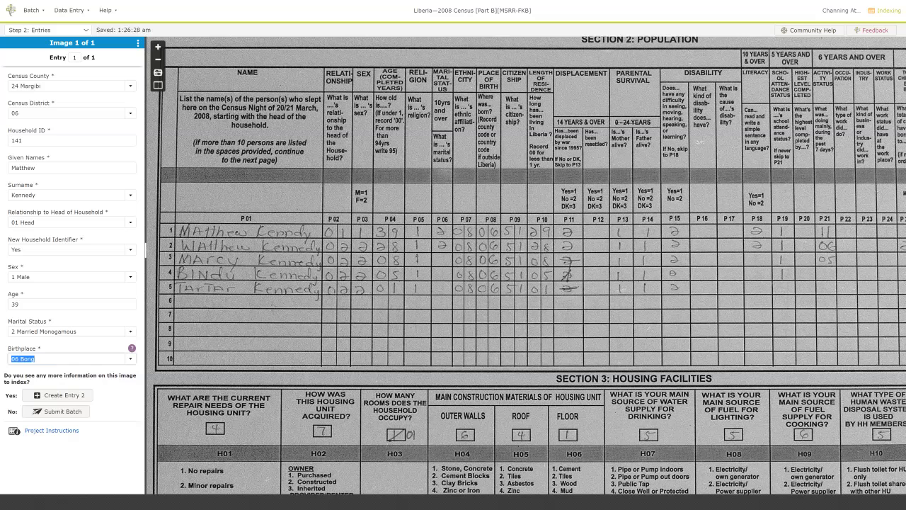
pyautogui.press('Tab')
pyautogui.press('Return')
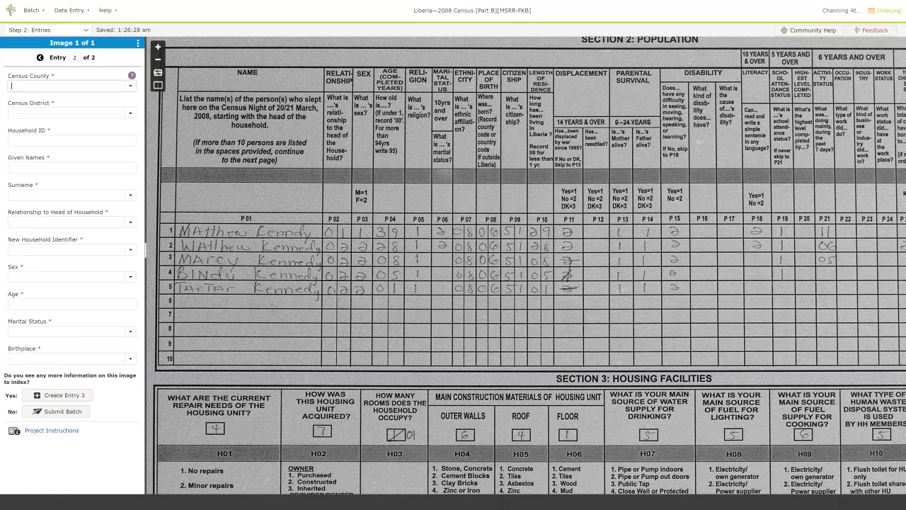
# Copy county, district and household ID, enter the spouse's given name and surname, relationship 02 Spouse.
pyautogui.hotkey('ctrl', 'd')
pyautogui.hotkey('ctrl', 'd')
pyautogui.hotkey('ctrl', 'd')
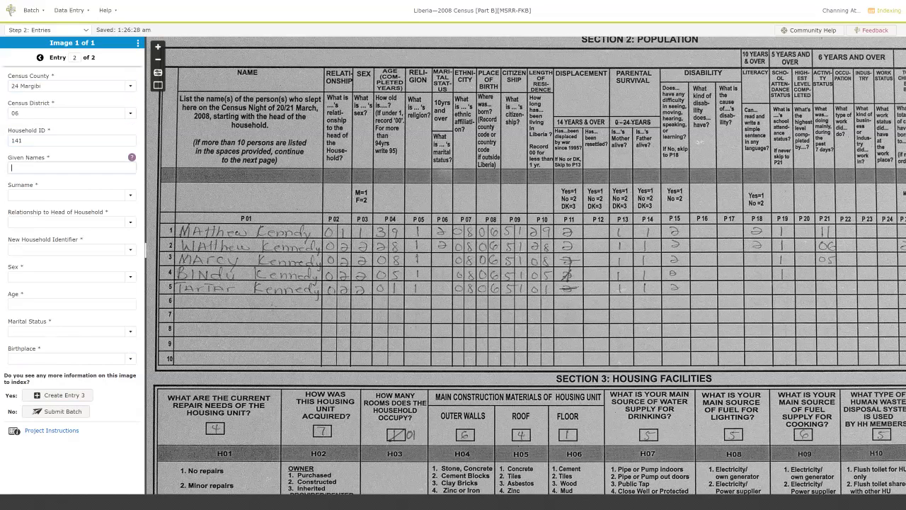
pyautogui.write('Watthew')
pyautogui.press('Tab')
pyautogui.hotkey('ctrl', 'd')
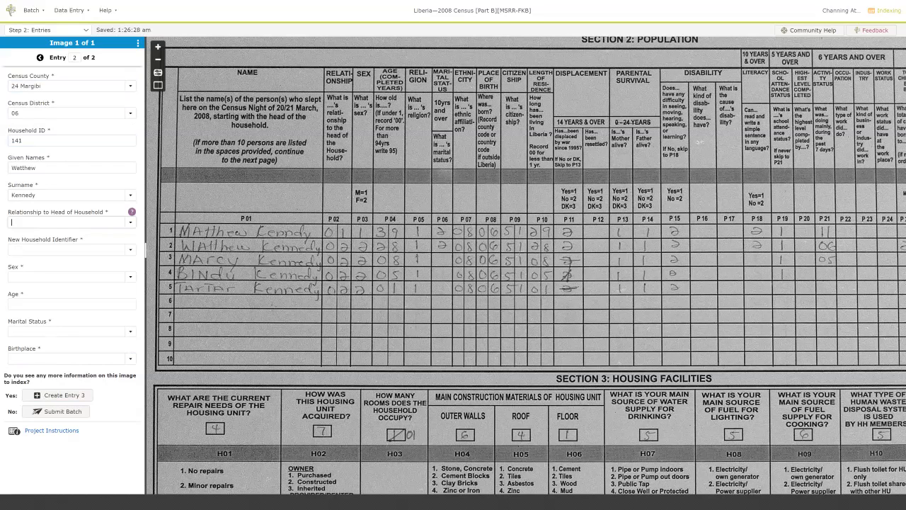
pyautogui.write('02')
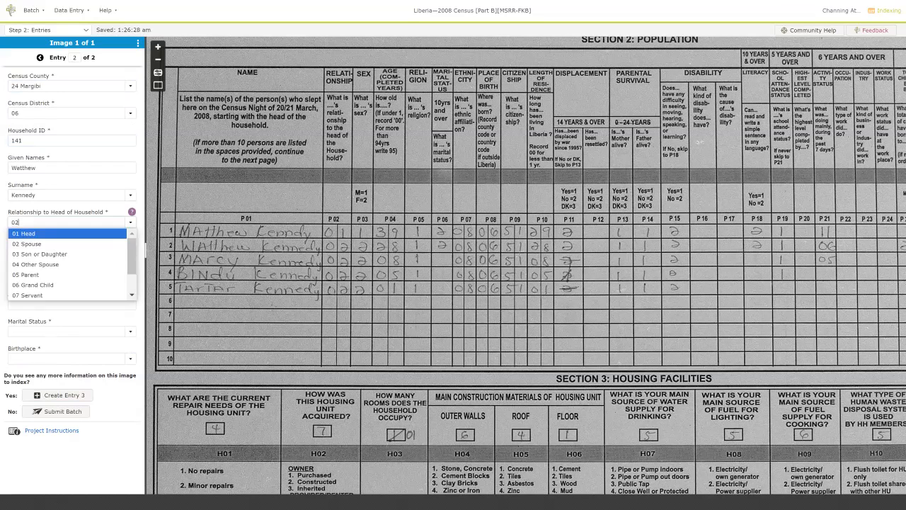
pyautogui.write(' s')
pyautogui.press('Tab')
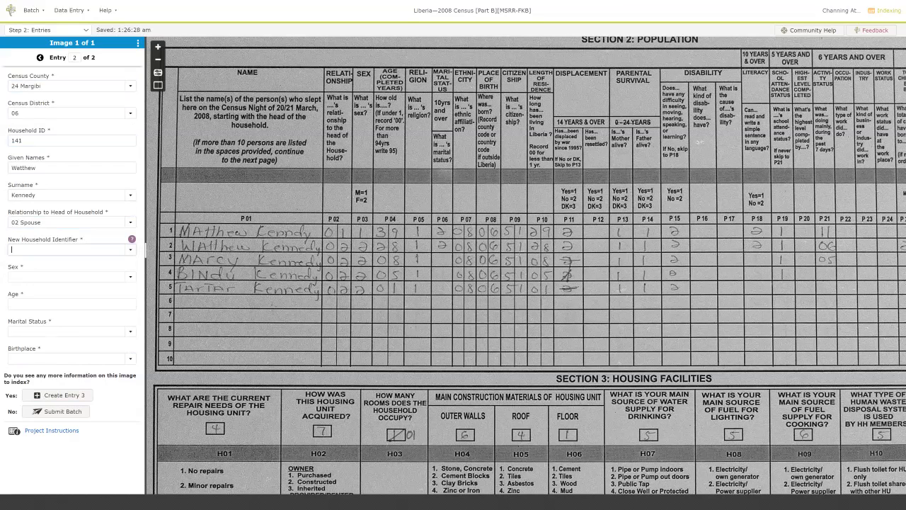
# Set New Household No, sex 2 Female, age 28, 2 Married Monogamous, birthplace 06 Bong.
pyautogui.write('n')
pyautogui.press('Tab')
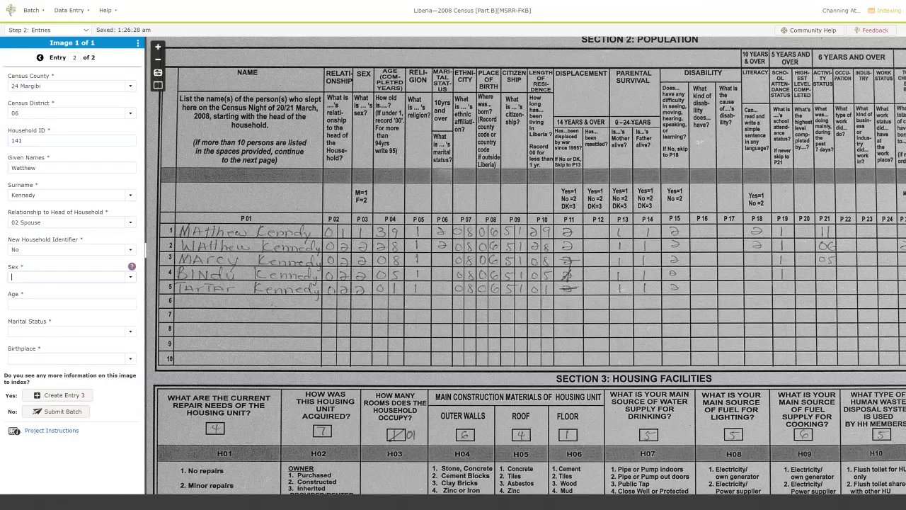
pyautogui.write('2')
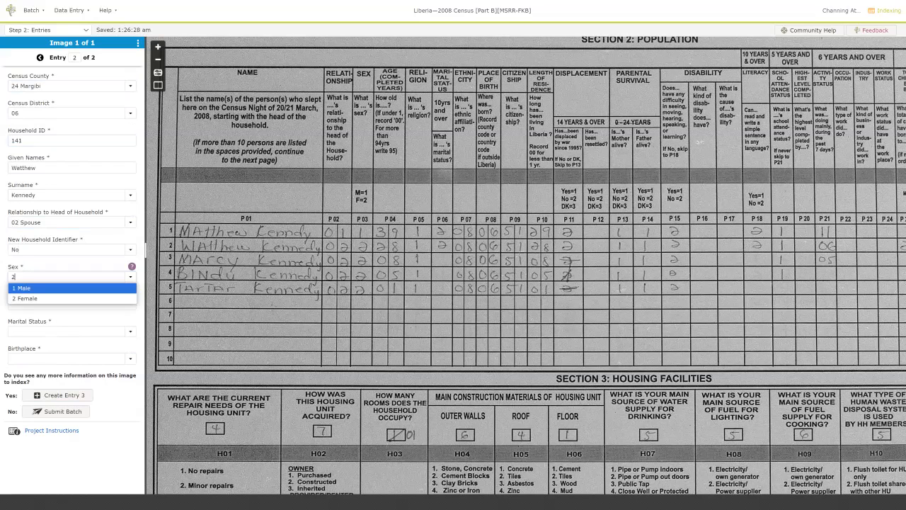
pyautogui.write(' f')
pyautogui.press('Tab')
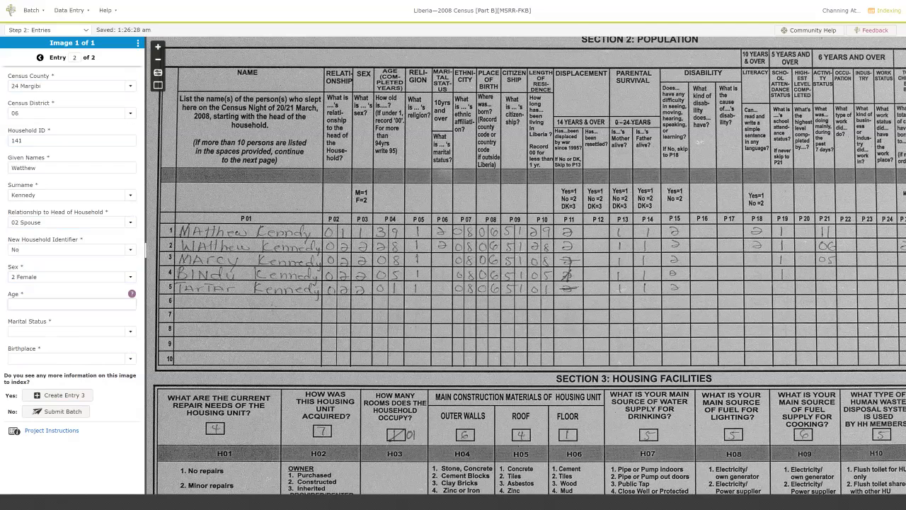
pyautogui.write('28')
pyautogui.press('Tab')
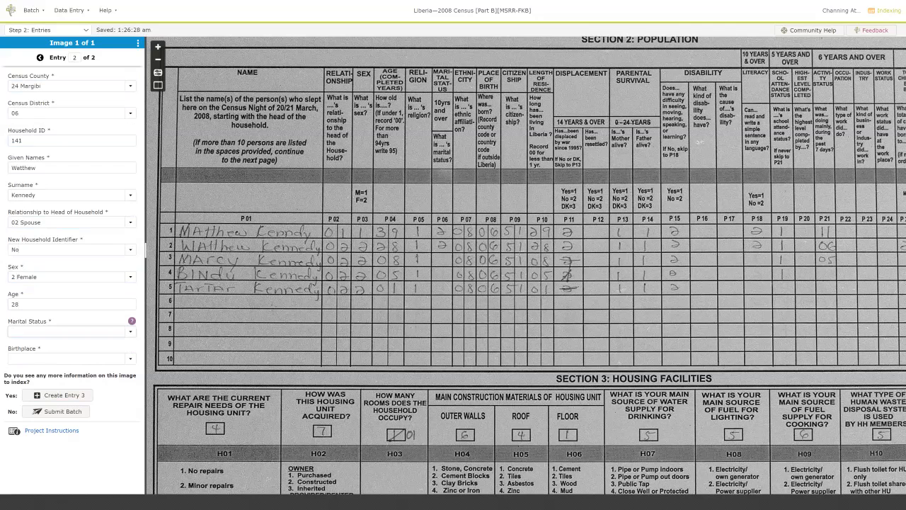
pyautogui.write('2')
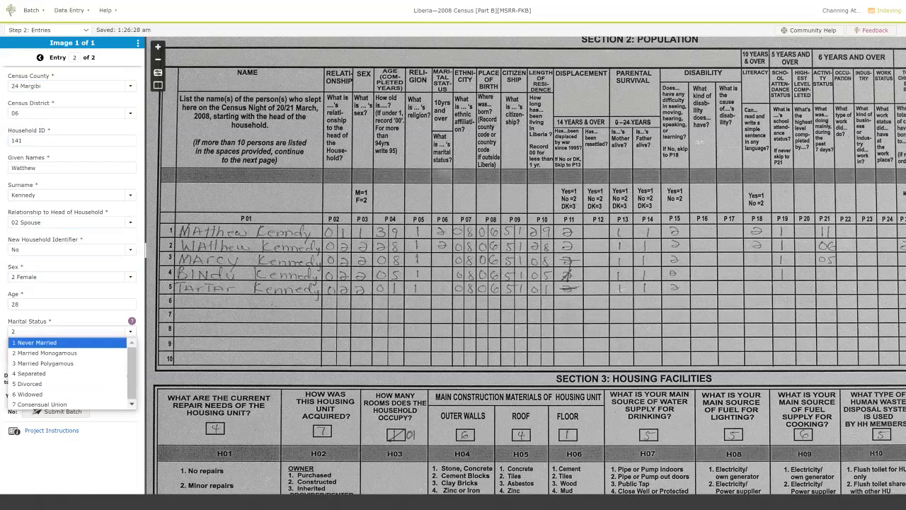
pyautogui.press('Tab')
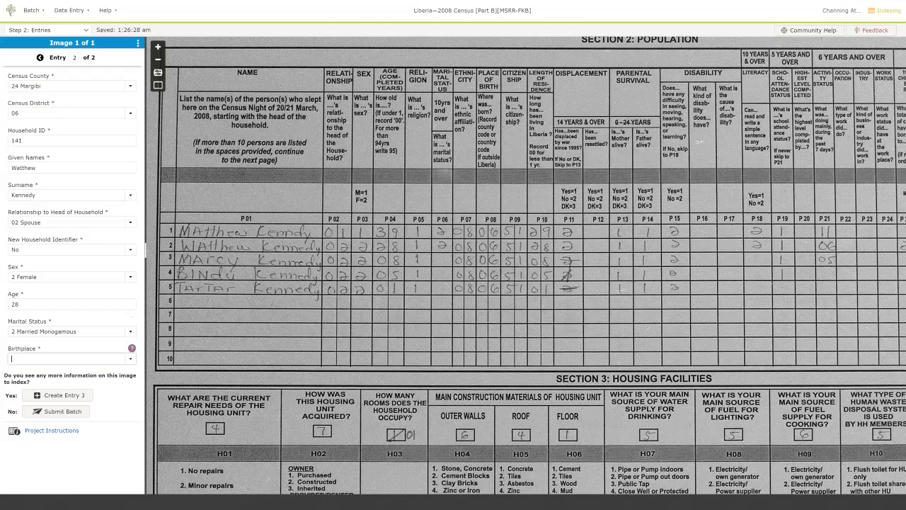
pyautogui.write('06')
pyautogui.press('Tab')
# Create entry 3 with copied header fields, the next member's given name and copied surname.
pyautogui.press('Return')
pyautogui.hotkey('ctrl', 'd')
pyautogui.hotkey('ctrl', 'd')
pyautogui.hotkey('ctrl', 'd')
pyautogui.write('Marcy')
pyautogui.press('Tab')
pyautogui.hotkey('ctrl', 'd')
pyautogui.hotkey('ctrl', 'd')
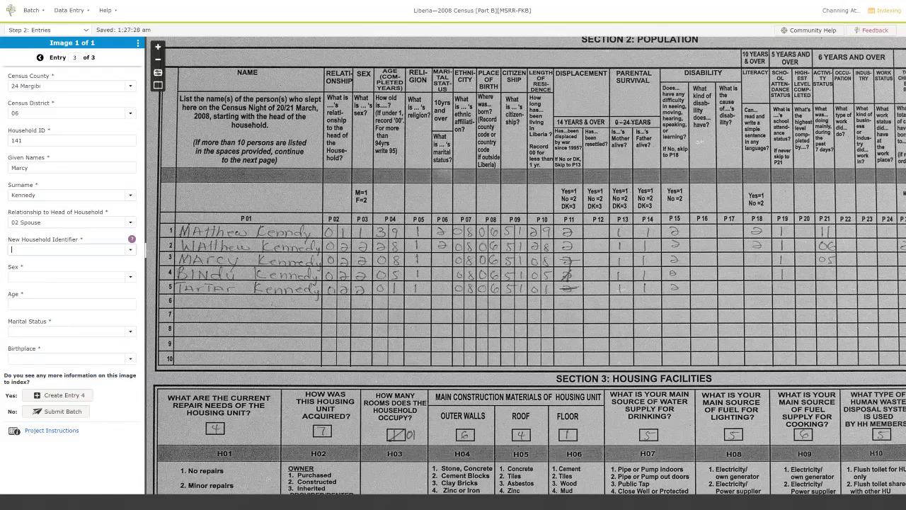
# Correct entry 3's relationship to 03 Son or Daughter and set New Household to No.
pyautogui.hotkey('shift', 'Tab')
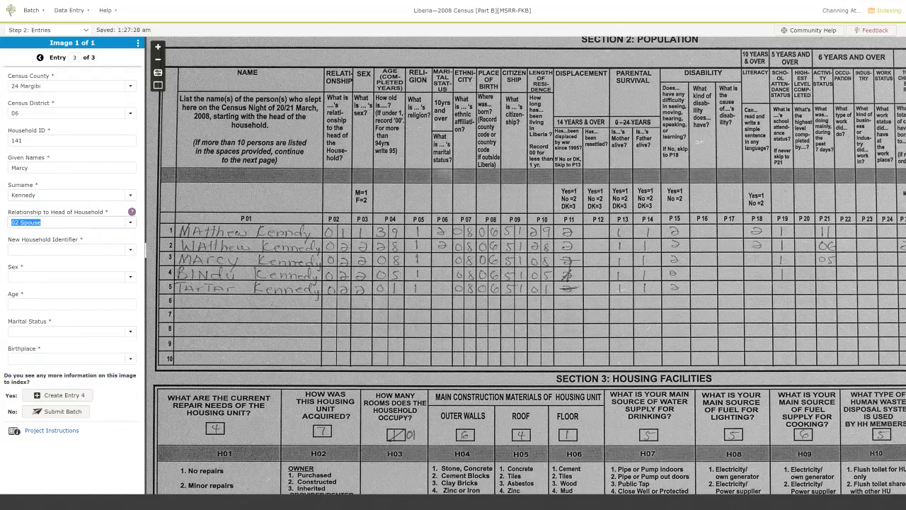
pyautogui.write('03')
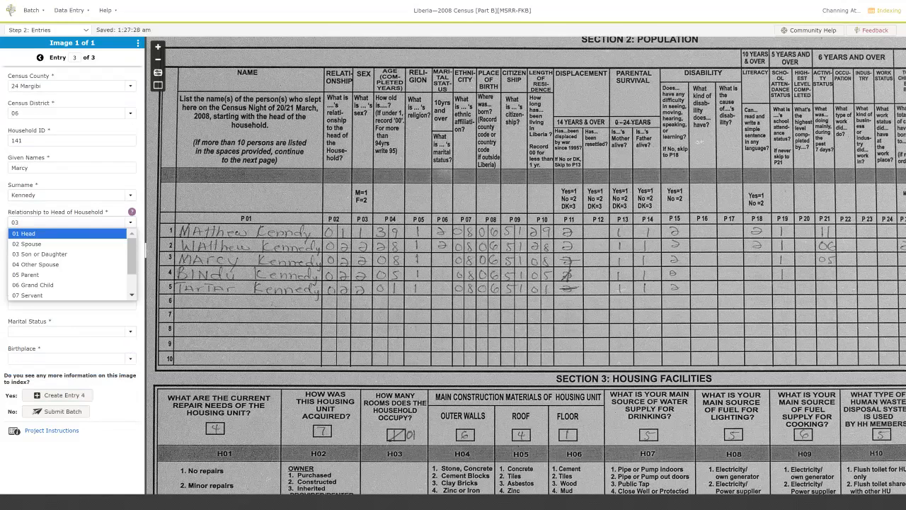
pyautogui.press('Down')
pyautogui.press('Down')
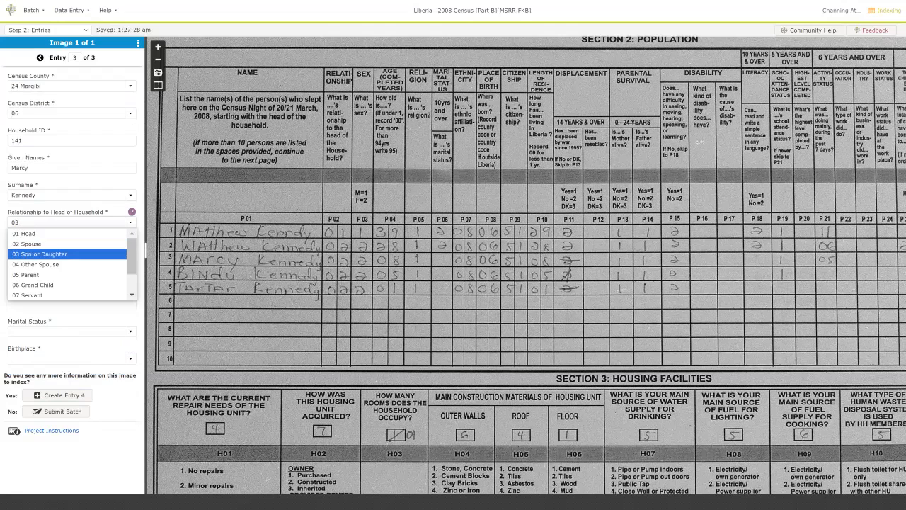
pyautogui.press('Tab')
pyautogui.write('No')
pyautogui.press('Tab')
# Set sex 2 Female, age 08 and marital status 1 Never Married, then create entry 4.
pyautogui.write('2')
pyautogui.press('Tab')
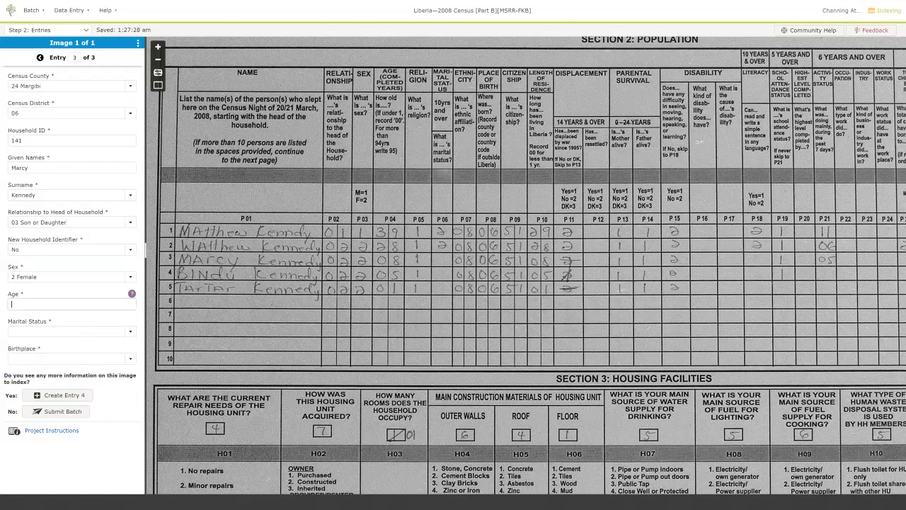
pyautogui.write('08')
pyautogui.press('Tab')
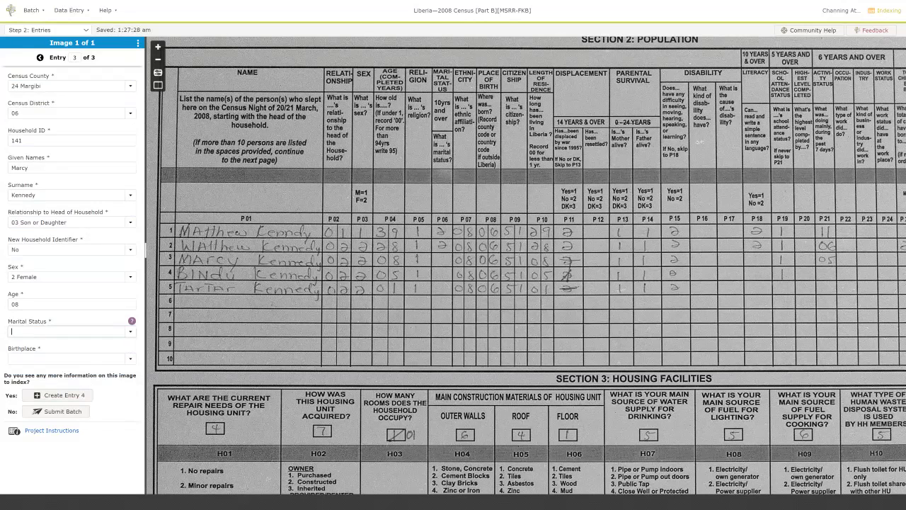
pyautogui.write('n')
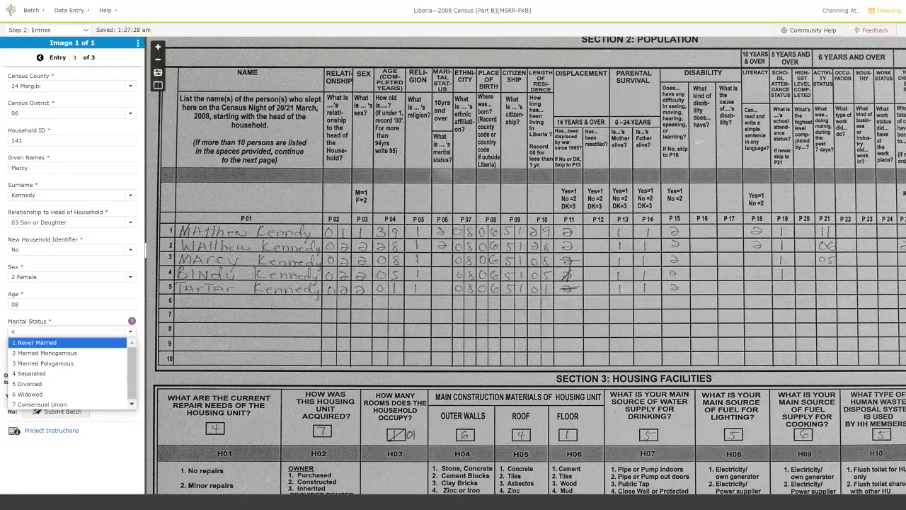
pyautogui.press('Tab')
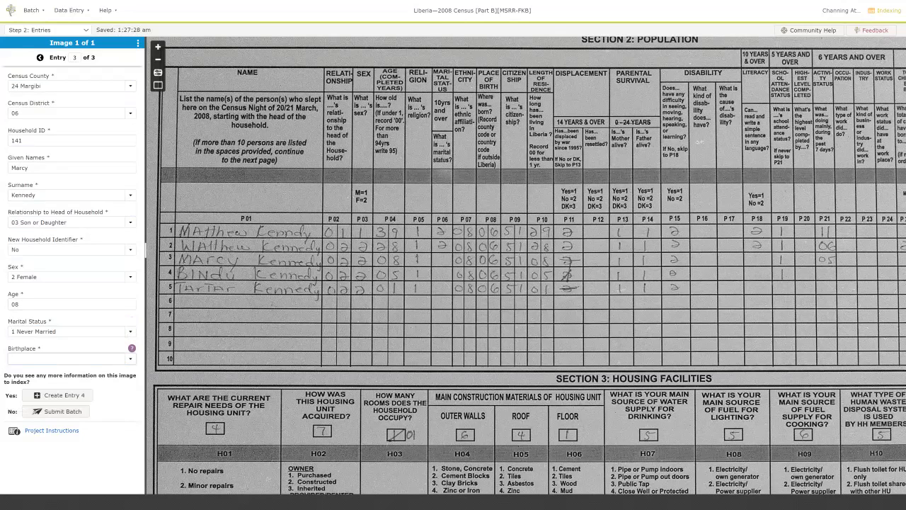
pyautogui.press('Tab')
pyautogui.press('Return')
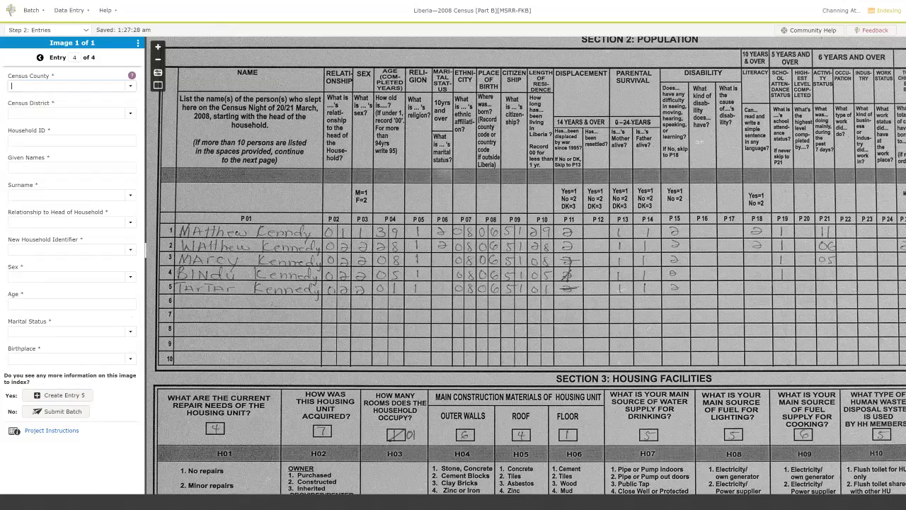
# In entry 4 enter household ID 141, the child's given name and surname, relationship 03 Son or Daughter.
pyautogui.write('141')
pyautogui.press('Tab')
pyautogui.press('Tab')
pyautogui.press('Tab')
pyautogui.write('03')
pyautogui.press('Tab')
# Set New Household No, sex 2 Female, age 5, 1 Never Married, birthplace 06 Bong.
pyautogui.write('n')
pyautogui.press('Tab')
pyautogui.write('2')
pyautogui.press('Tab')
pyautogui.write('5')
pyautogui.press('Tab')
pyautogui.write('1')
pyautogui.press('Tab')
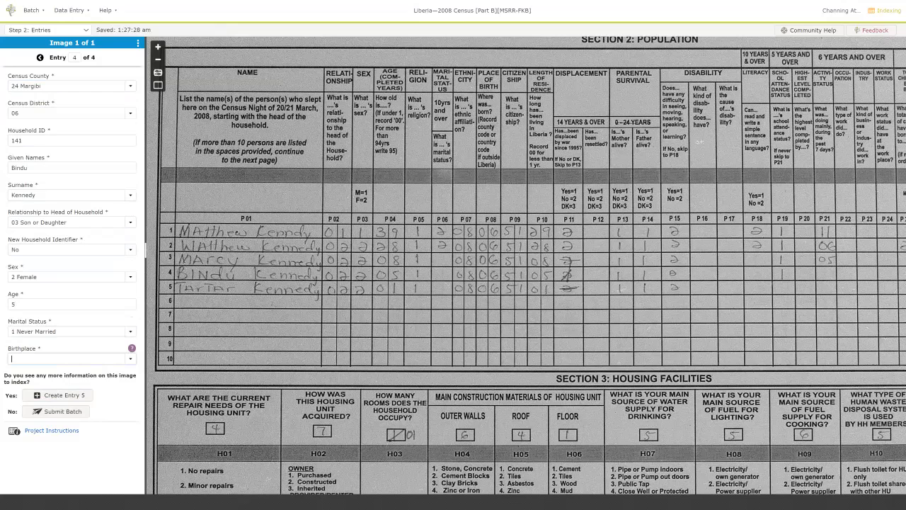
pyautogui.write('06')
pyautogui.press('Tab')
# Add entry 5 as a 1-year-old daughter, copying other fields from entry 4, then submit the batch.
pyautogui.press('Return')
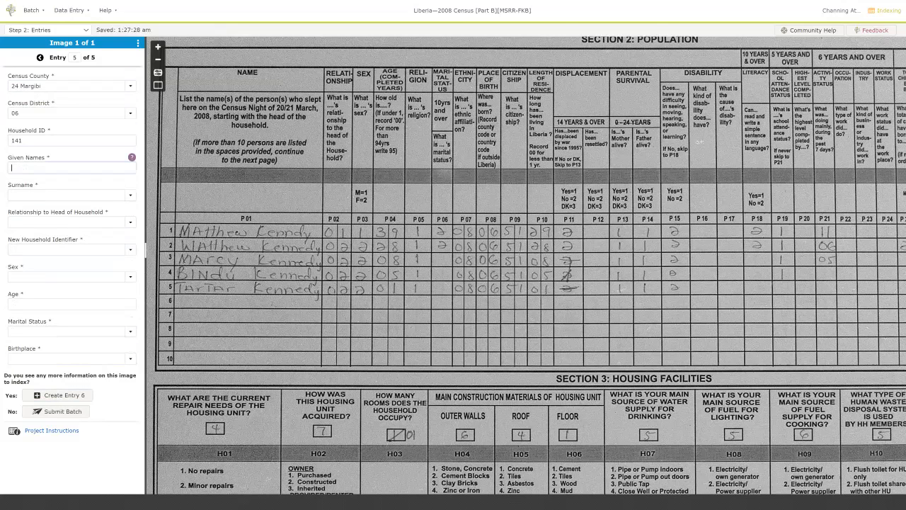
pyautogui.write('Tartar')
pyautogui.press('Tab')
pyautogui.hotkey('ctrl', 'd')
pyautogui.hotkey('ctrl', 'd')
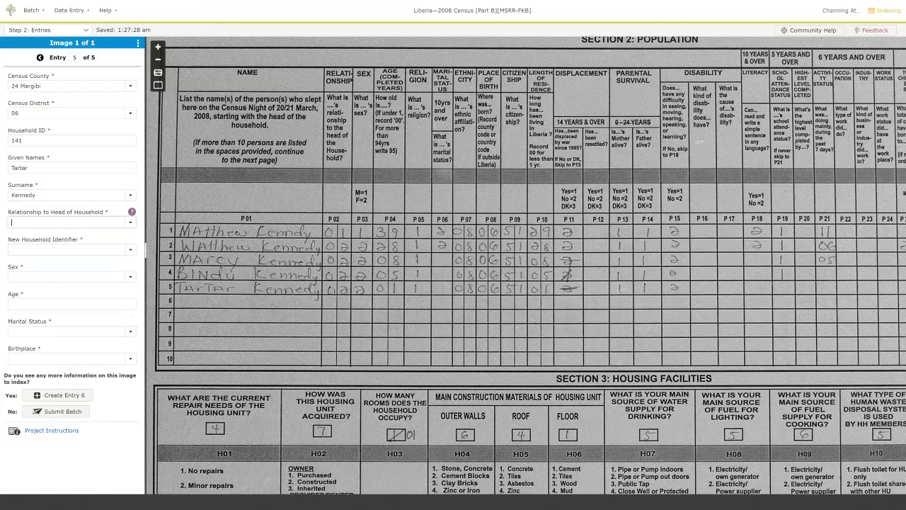
pyautogui.hotkey('ctrl', 'd')
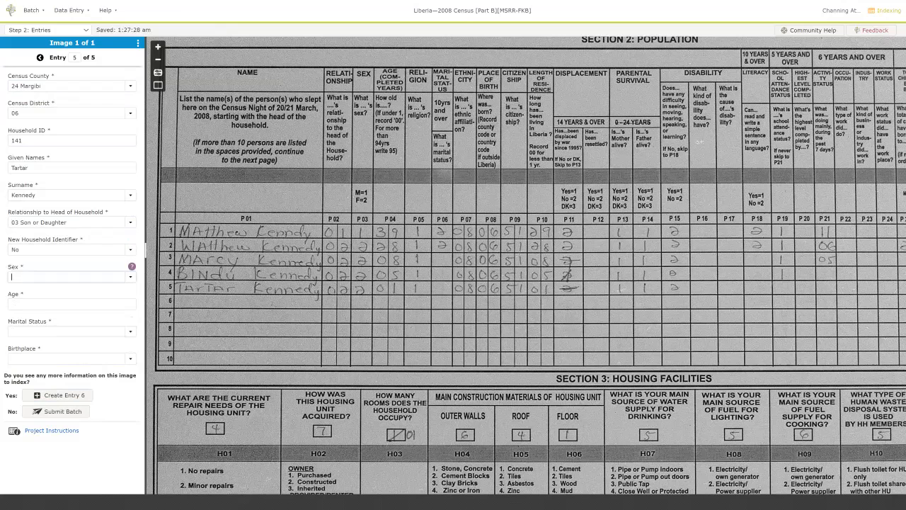
pyautogui.hotkey('ctrl', 'd')
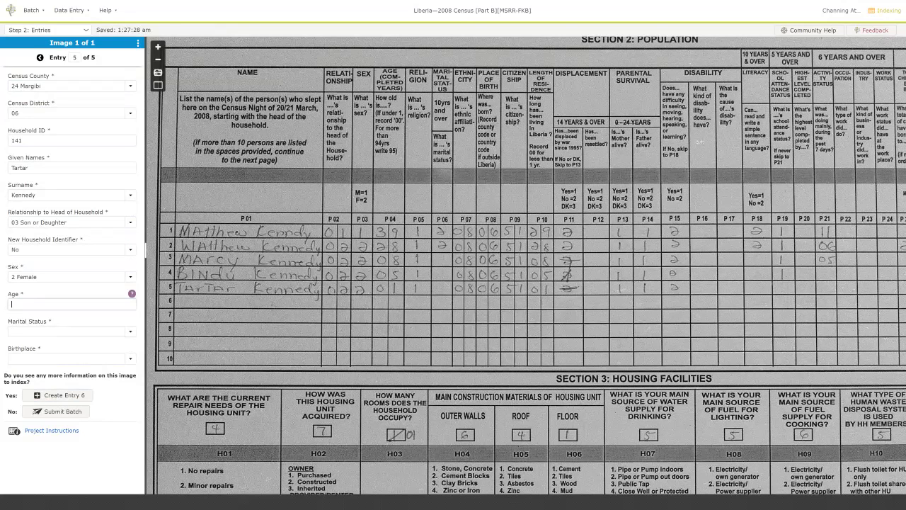
pyautogui.write('1')
pyautogui.press('Tab')
pyautogui.hotkey('ctrl', 'd')
pyautogui.hotkey('ctrl', 'd')
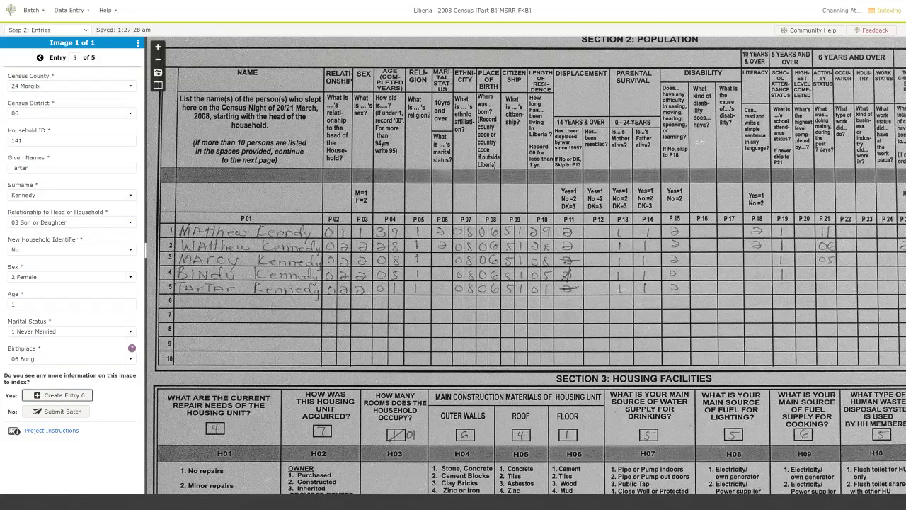
pyautogui.press('Tab')
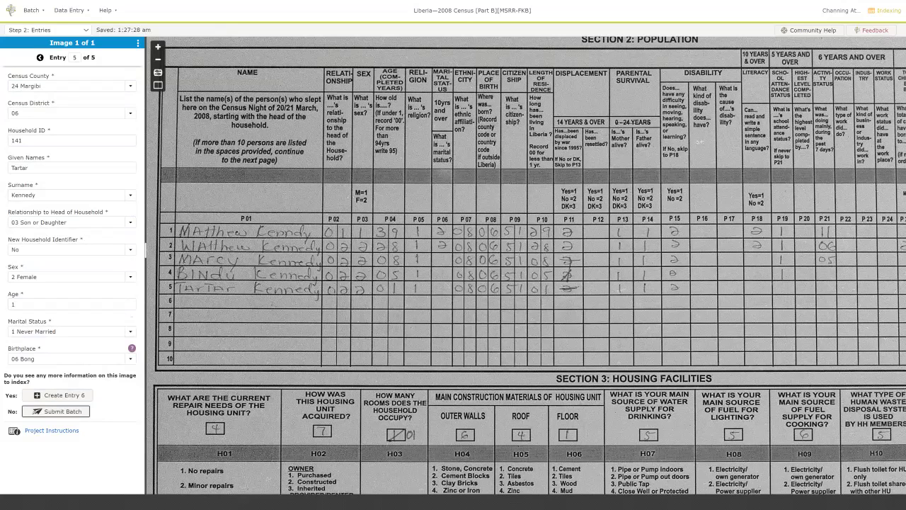
pyautogui.press('Return')
pyautogui.press('Return')
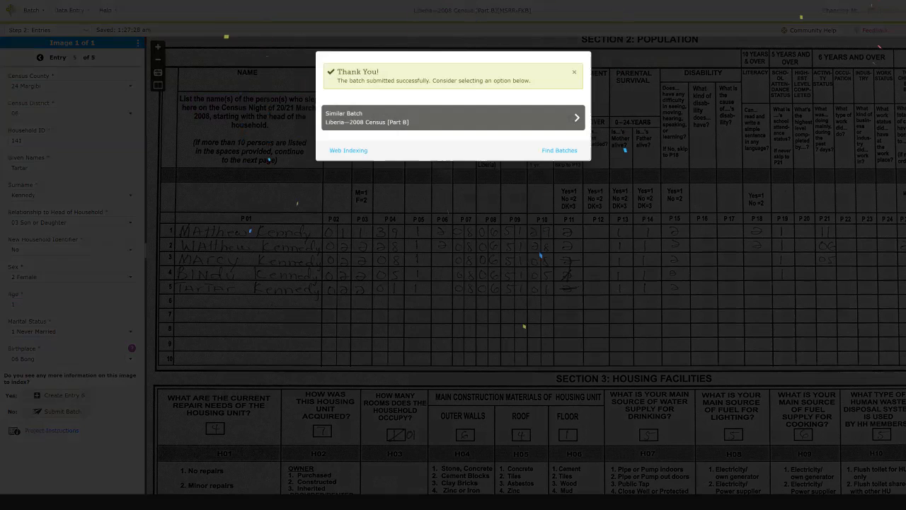
# Choose a similar Liberia census batch and confirm its image should be indexed.
pyautogui.press('Return')
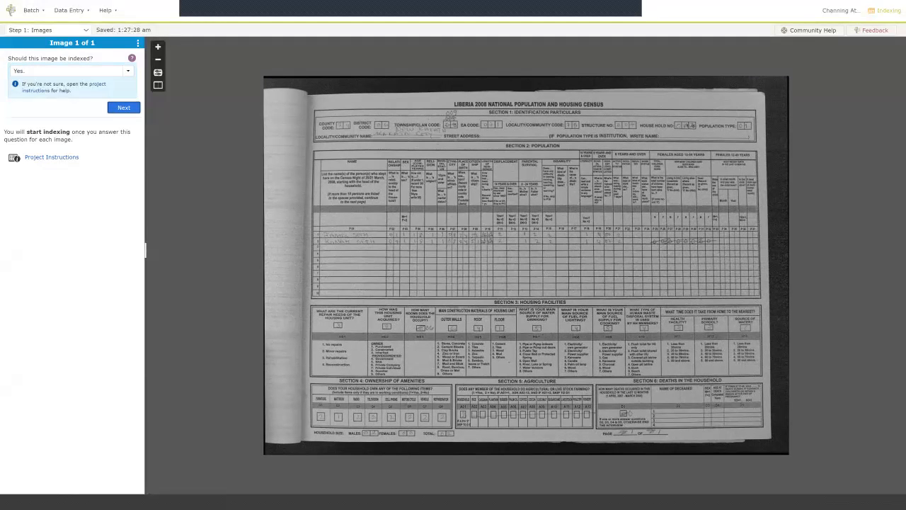
pyautogui.press('Return')
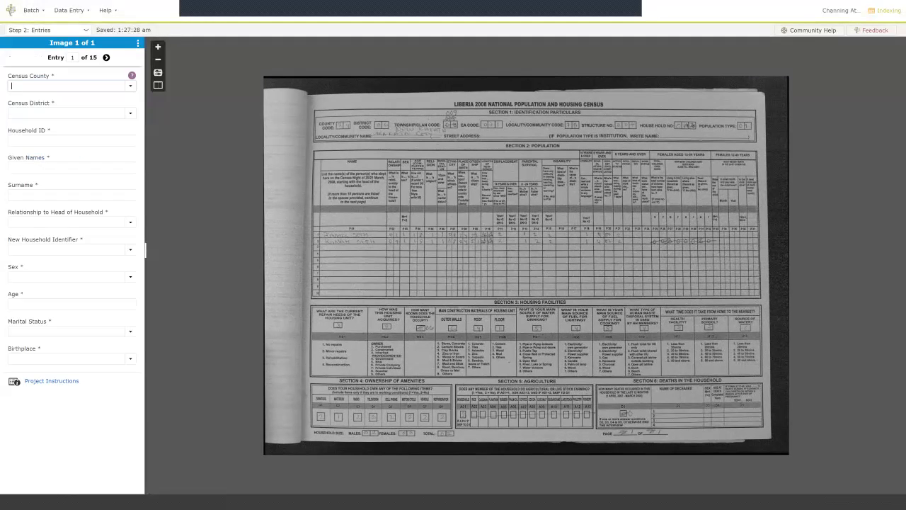
# Enter county 24 Margibi, district 06 and household ID 007 in entry 1.
pyautogui.hotkey('ctrl', '+')
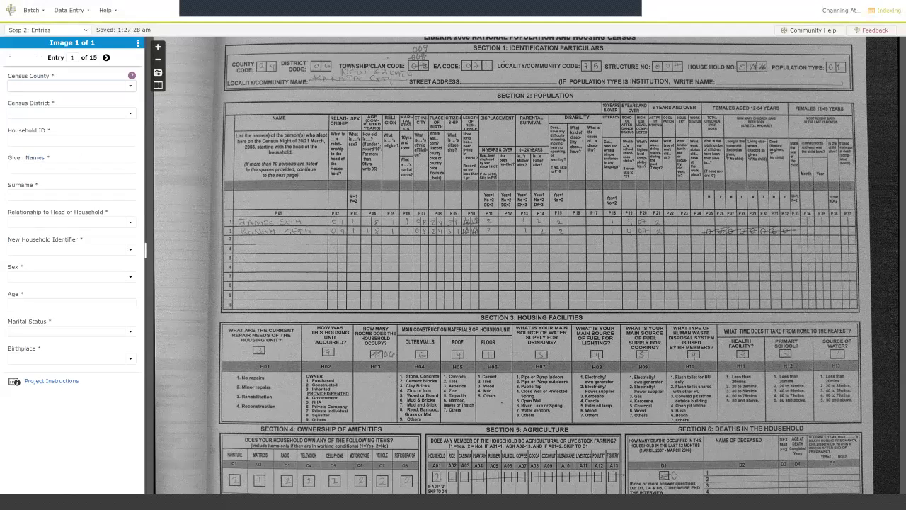
pyautogui.write('24')
pyautogui.press('Tab')
pyautogui.write('06')
pyautogui.press('Tab')
pyautogui.write('007')
pyautogui.press('Tab')
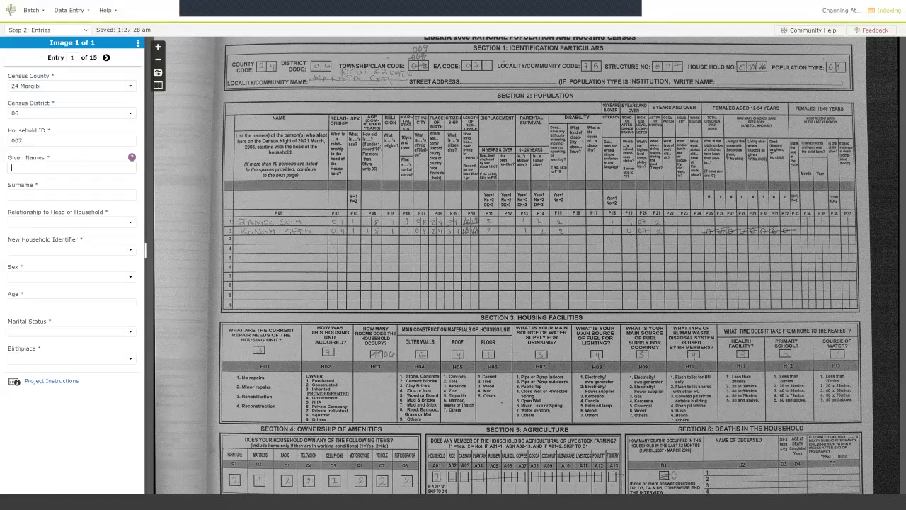
# Enter the head's corrected given name and surname with relationship 01 Head.
pyautogui.scroll(5, 370, 216)
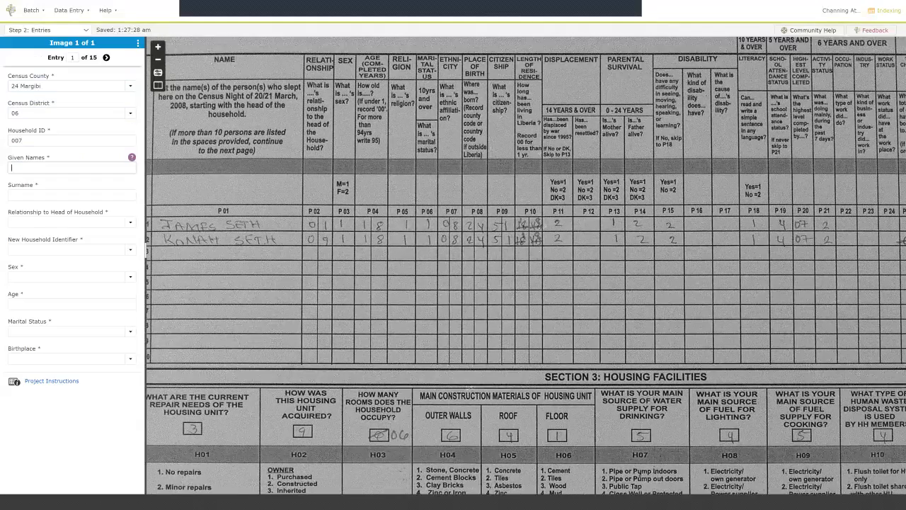
pyautogui.moveTo(473, 391); pyautogui.dragTo(563, 345)
pyautogui.write('Maes')
pyautogui.press('Tab')
pyautogui.hotkey('shift', 'Tab')
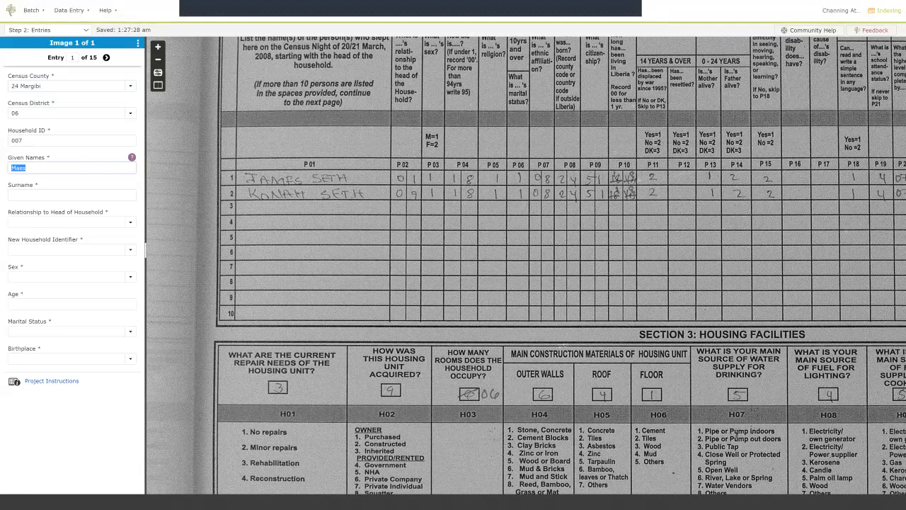
pyautogui.press('Tab')
pyautogui.press('Tab')
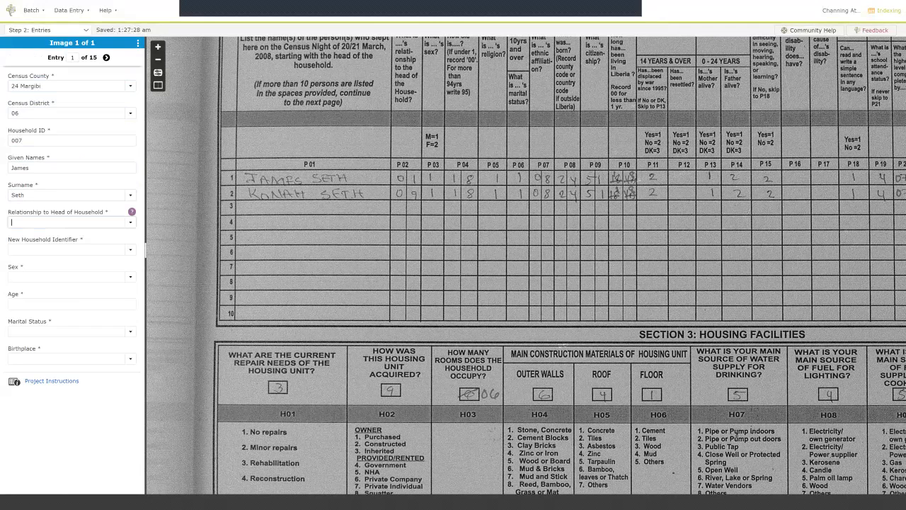
pyautogui.write('01 Head')
pyautogui.press('Tab')
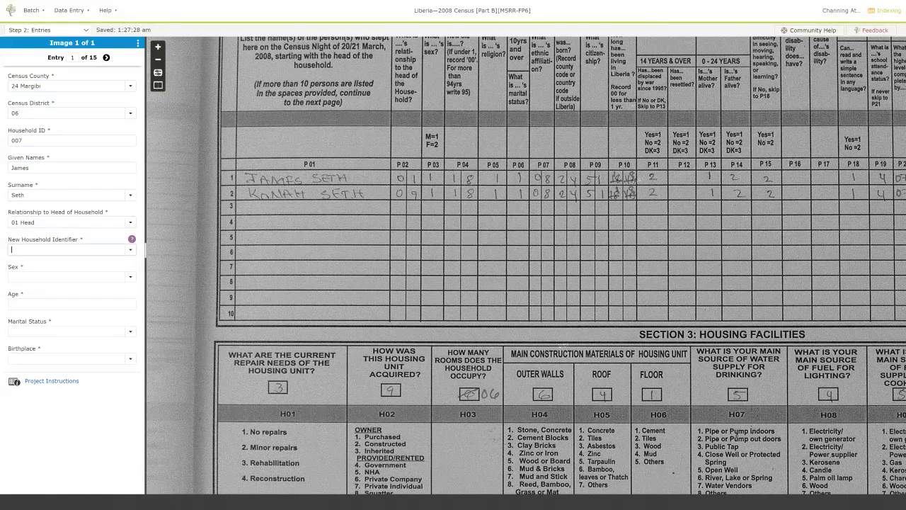
# Set New Household Yes, Male, age 18, Never Married, birthplace 08, and request deleting the blank entry.
pyautogui.write('yes')
pyautogui.press('Tab')
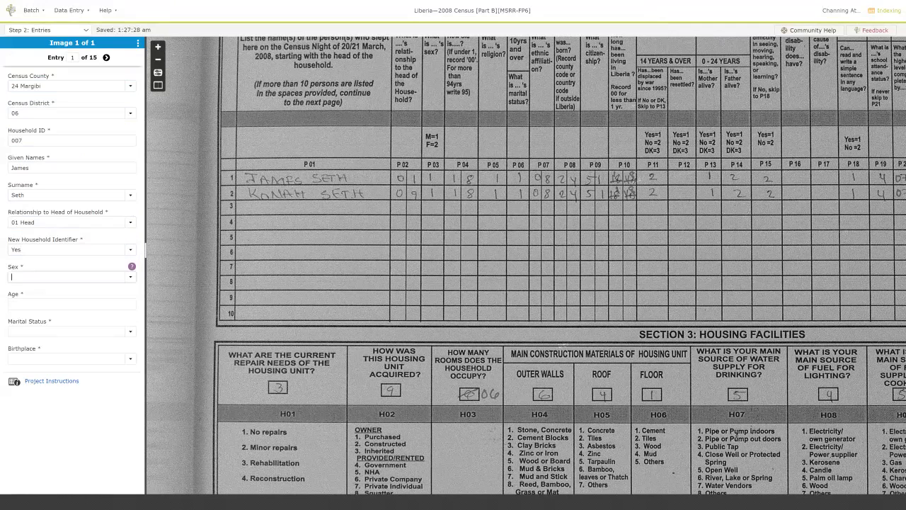
pyautogui.write('m')
pyautogui.press('Tab')
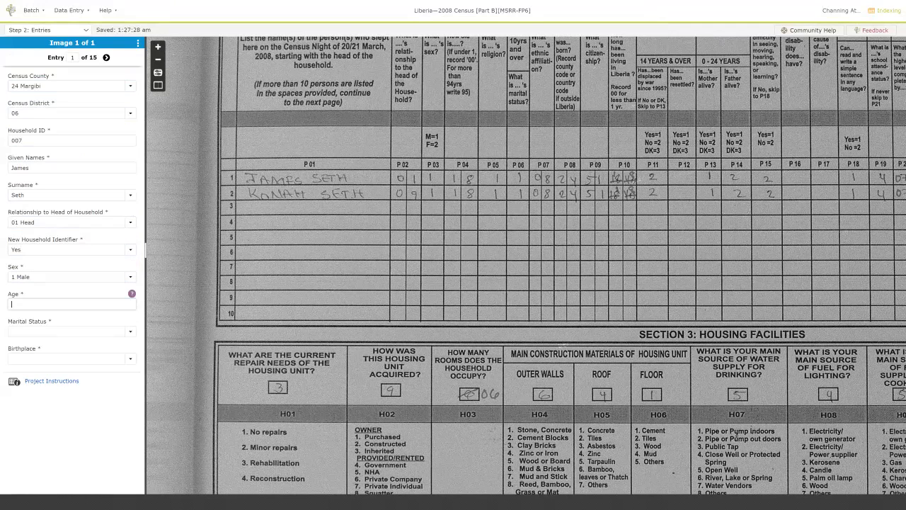
pyautogui.write('18')
pyautogui.press('Tab')
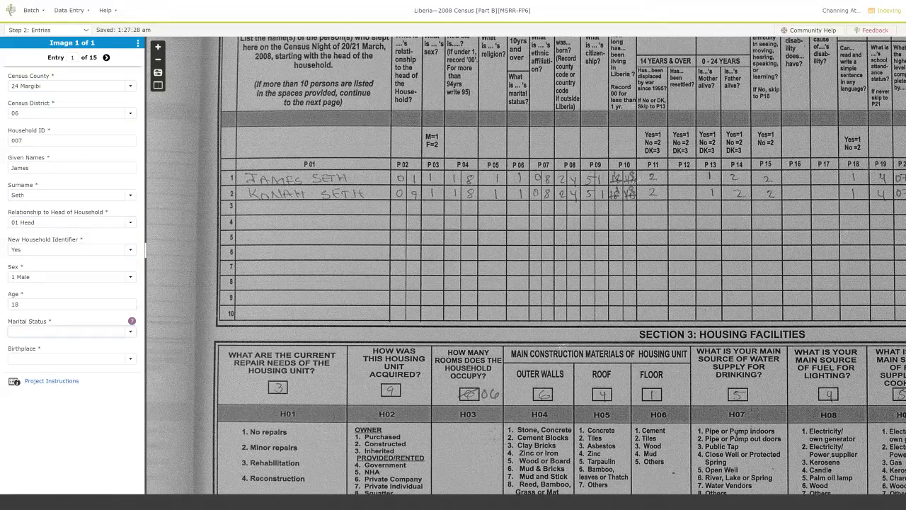
pyautogui.write('1')
pyautogui.press('Tab')
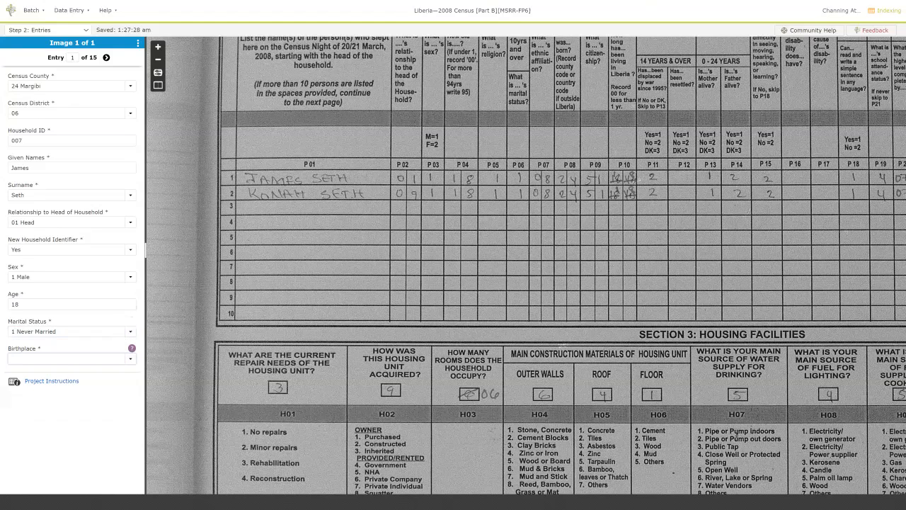
pyautogui.write('08')
pyautogui.press('Tab')
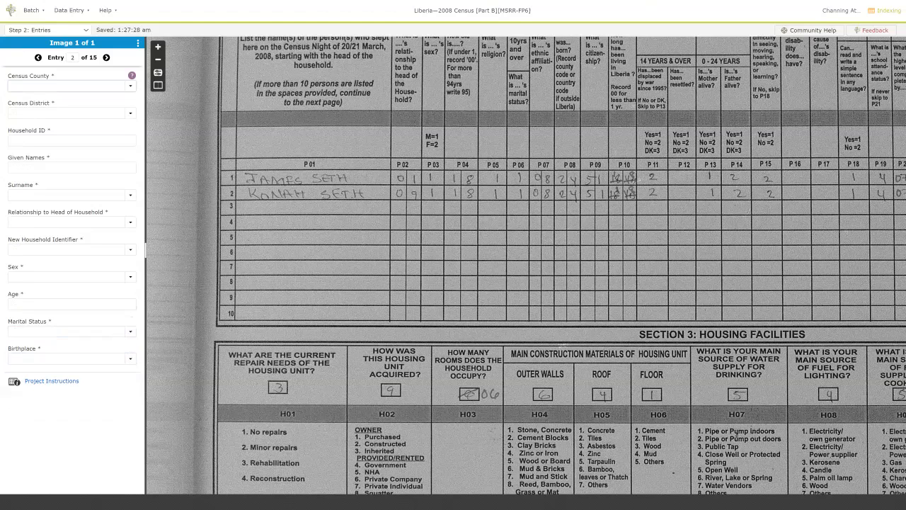
pyautogui.hotkey('ctrl', 'Delete')
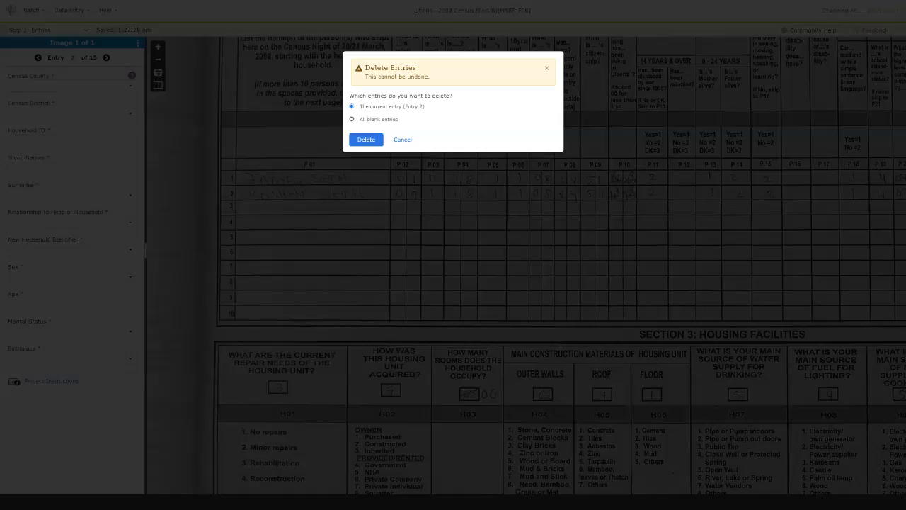
# Delete the blank entry, start entry 2 with copied header fields, and enter the person's names.
pyautogui.press('Return')
pyautogui.press('Tab')
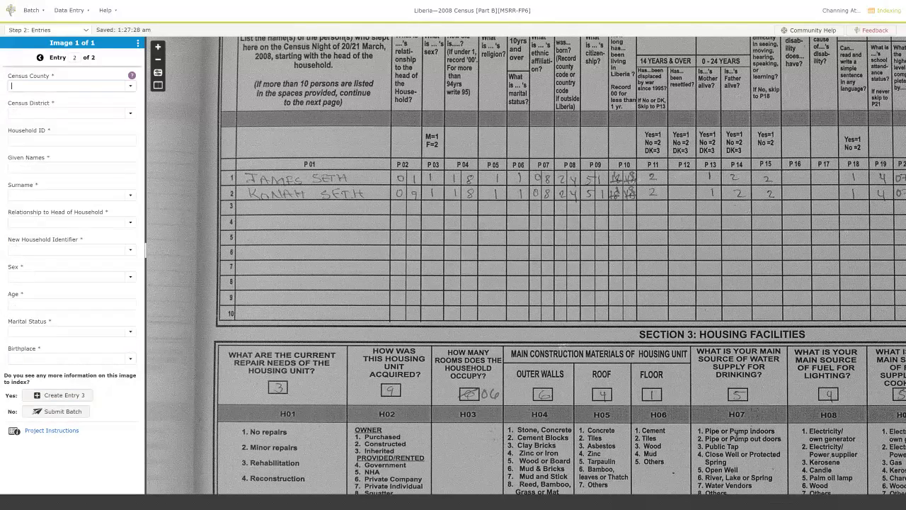
pyautogui.hotkey('ctrl', 'd')
pyautogui.hotkey('ctrl', 'd')
pyautogui.hotkey('ctrl', 'd')
pyautogui.write('Knoah')
pyautogui.press('BackSpace')
pyautogui.press('BackSpace')
pyautogui.press('BackSpace')
pyautogui.write('oan')
pyautogui.write('ah')
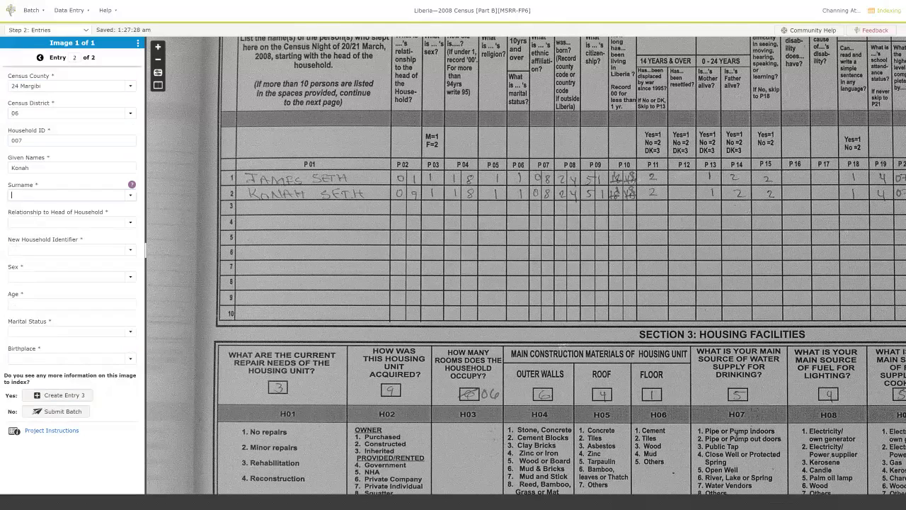
pyautogui.write('Seth')
pyautogui.press('Tab')
# Set relationship to 09 Other Relative and New Household to No.
pyautogui.write('09')
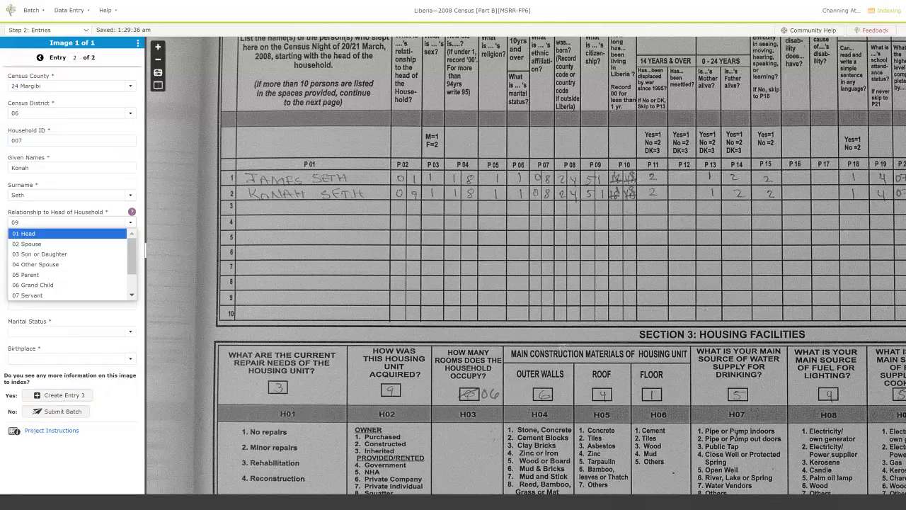
pyautogui.press('Down')
pyautogui.press('Down')
pyautogui.press('Down')
pyautogui.press('Down')
pyautogui.press('Down')
pyautogui.press('Down')
pyautogui.press('Down')
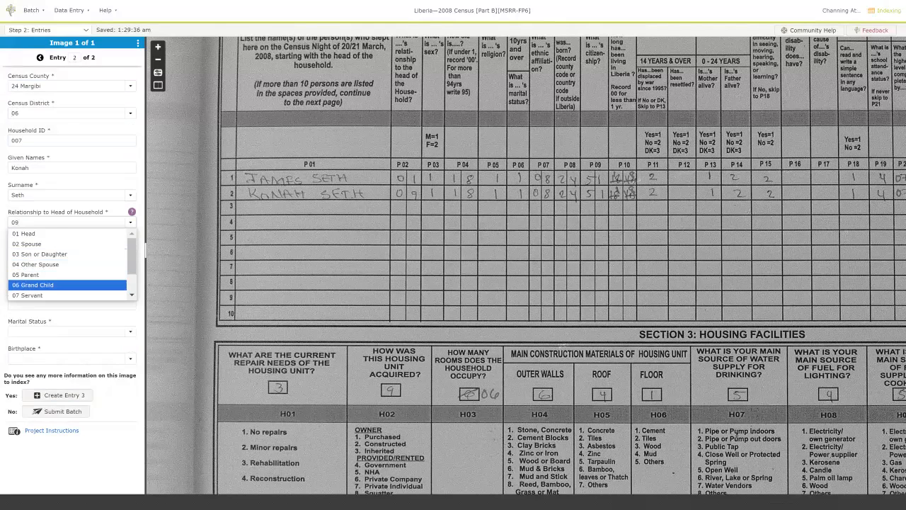
pyautogui.press('Down')
pyautogui.press('Tab')
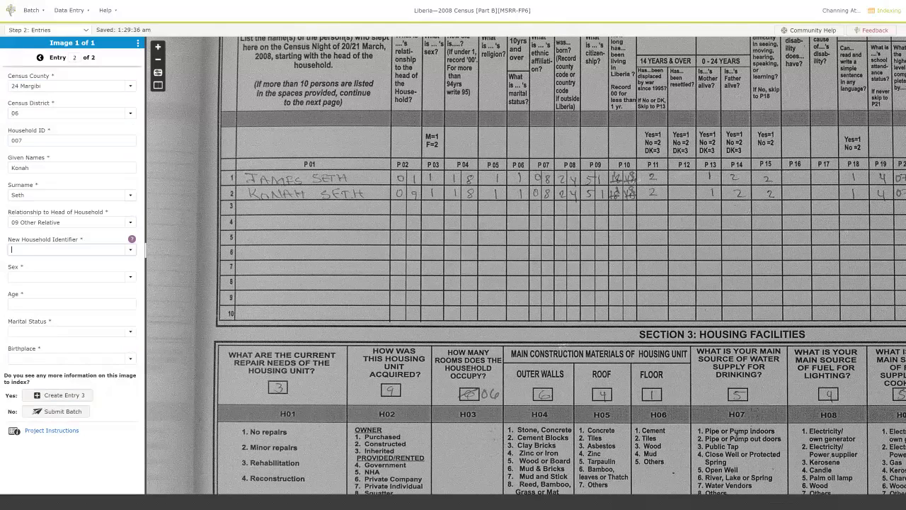
pyautogui.write('No')
pyautogui.press('Tab')
# Set Male, age 18, Never Married, birthplace 08, and submit the batch.
pyautogui.write('m')
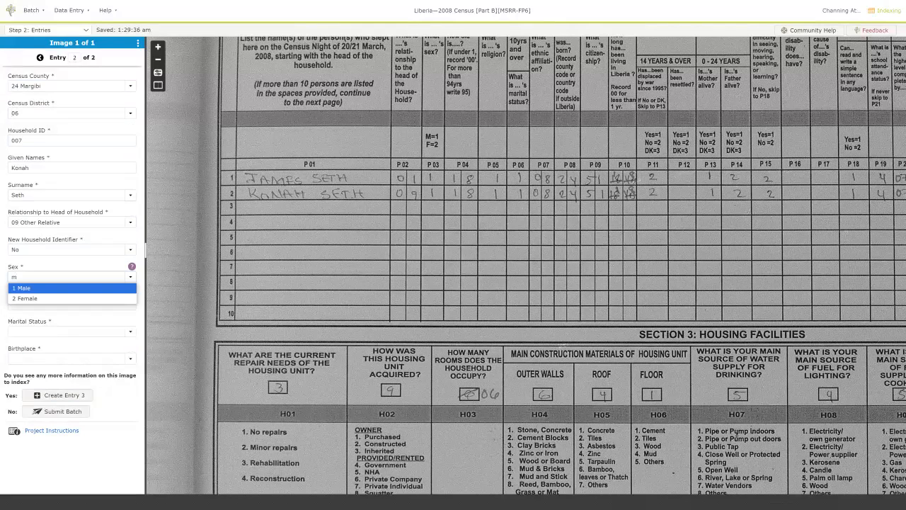
pyautogui.press('Tab')
pyautogui.write('18')
pyautogui.press('Tab')
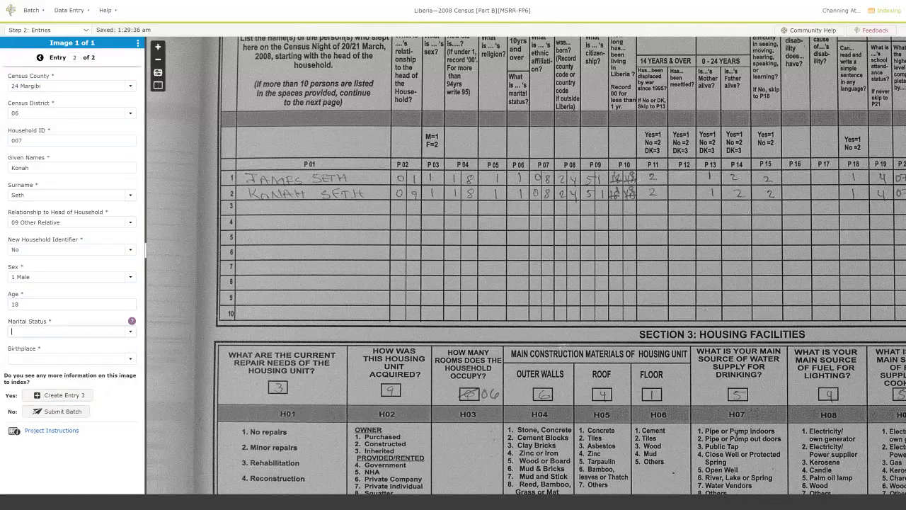
pyautogui.write('n')
pyautogui.press('Tab')
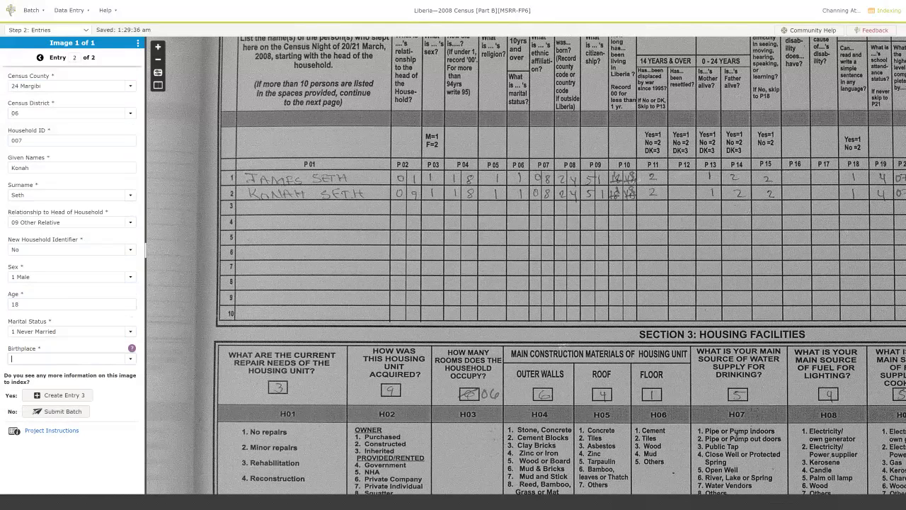
pyautogui.write('08')
pyautogui.press('Tab')
pyautogui.press('Tab')
pyautogui.press('Return')
pyautogui.press('Return')
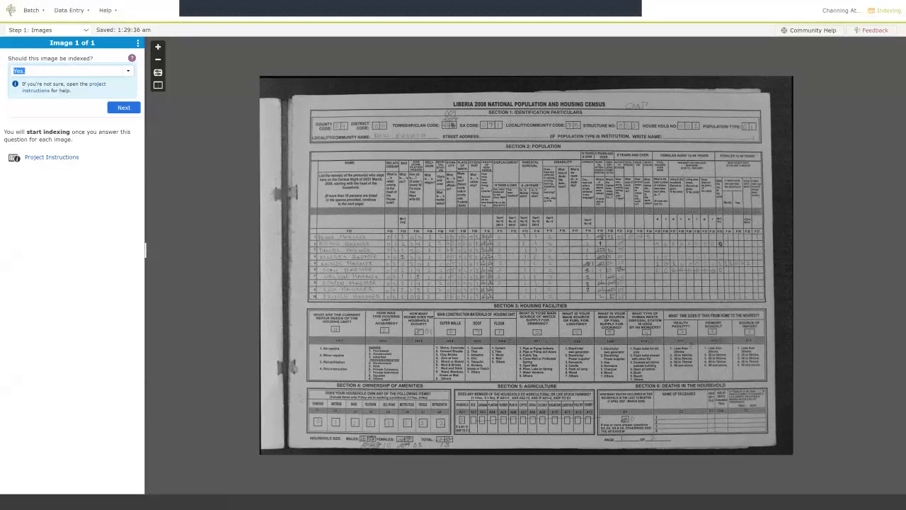
# Confirm the new census image should be indexed, leaving entry 1 of 15 blank.
pyautogui.press('Return')
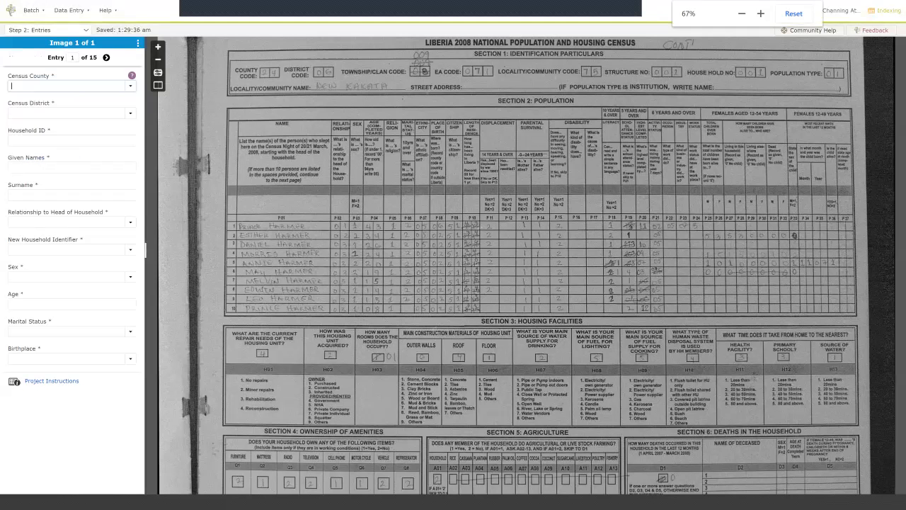
# Enter county 24 Margibi, district 06 and household ID 001 for entry 1.
pyautogui.write('24')
pyautogui.press('Tab')
pyautogui.write('0')
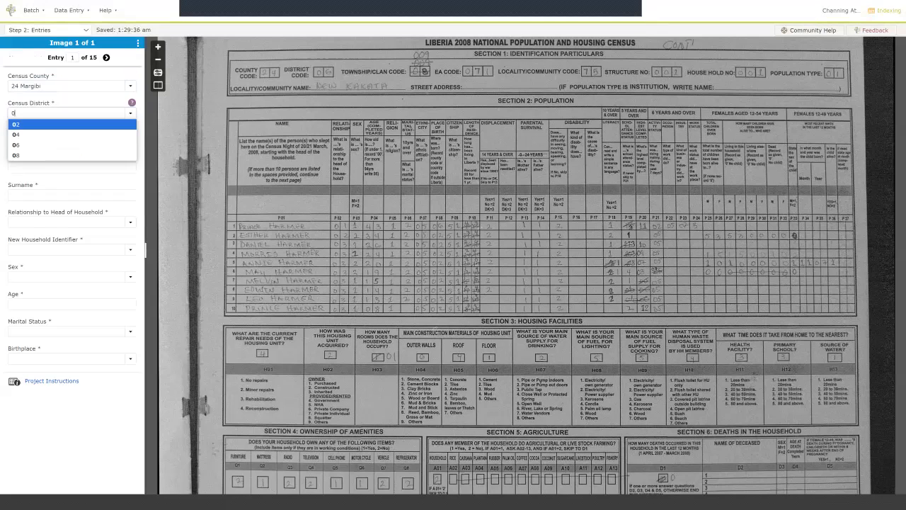
pyautogui.write('6')
pyautogui.press('Tab')
pyautogui.write('001')
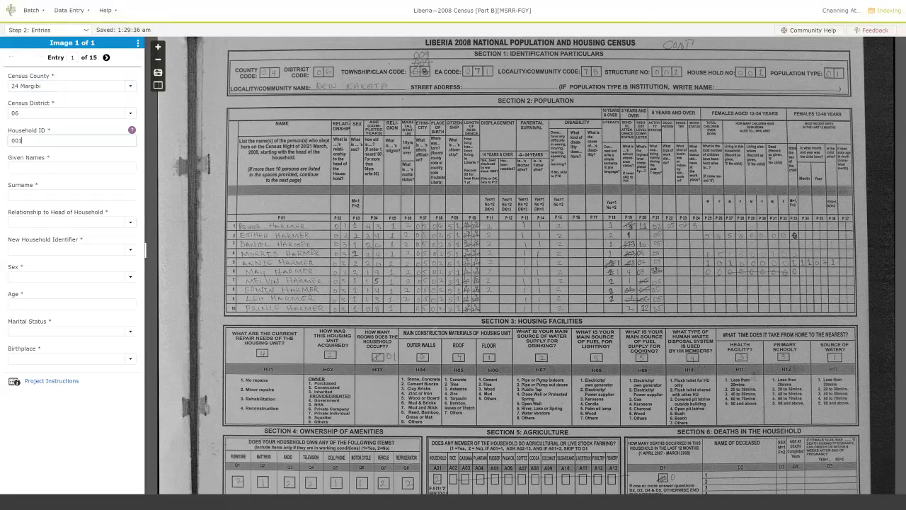
pyautogui.press('Tab')
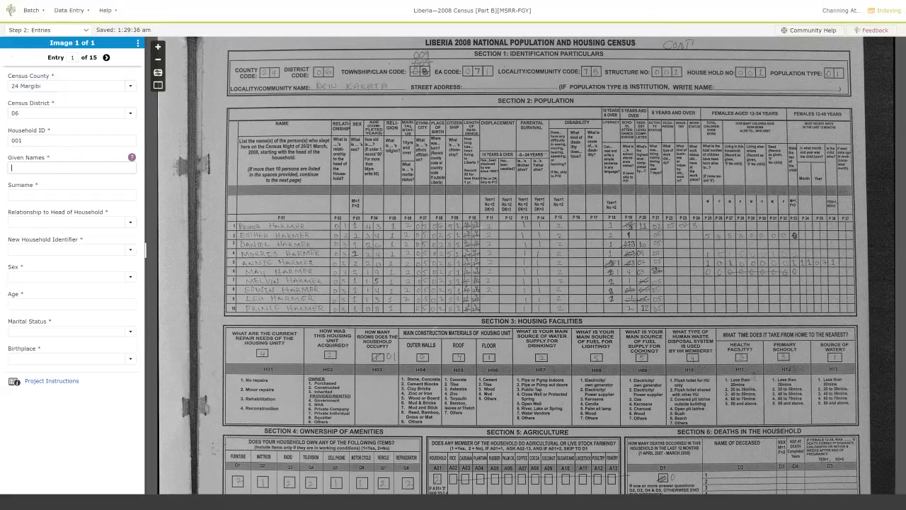
# Zoom the census image to the name rows and enter the head's given name and surname.
pyautogui.scroll(3, 352, 274)
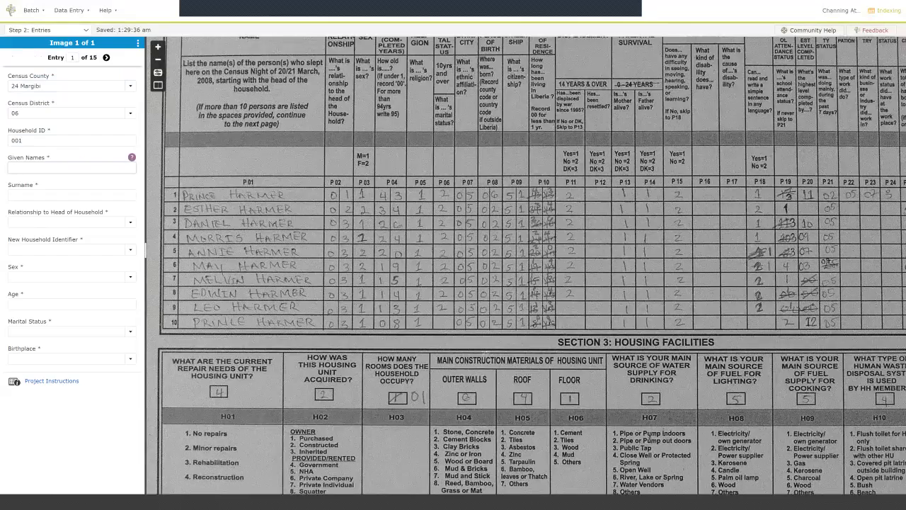
pyautogui.moveTo(354, 275); pyautogui.dragTo(455, 254)
pyautogui.scroll(1, 455, 254)
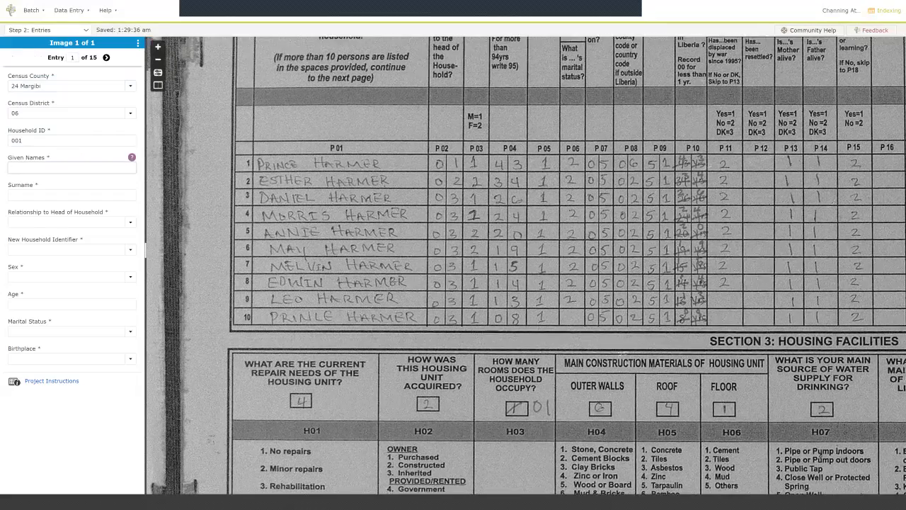
pyautogui.scroll(-1, 442, 269)
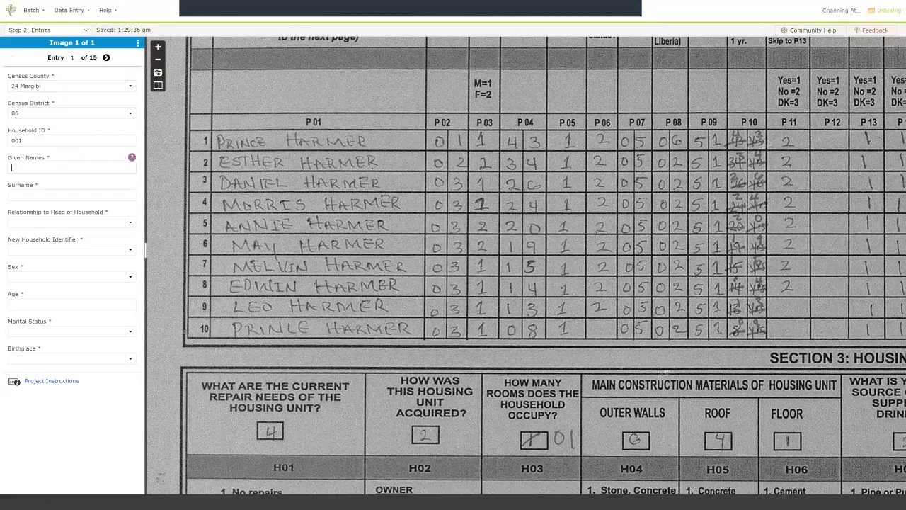
pyautogui.moveTo(442, 269); pyautogui.dragTo(435, 311)
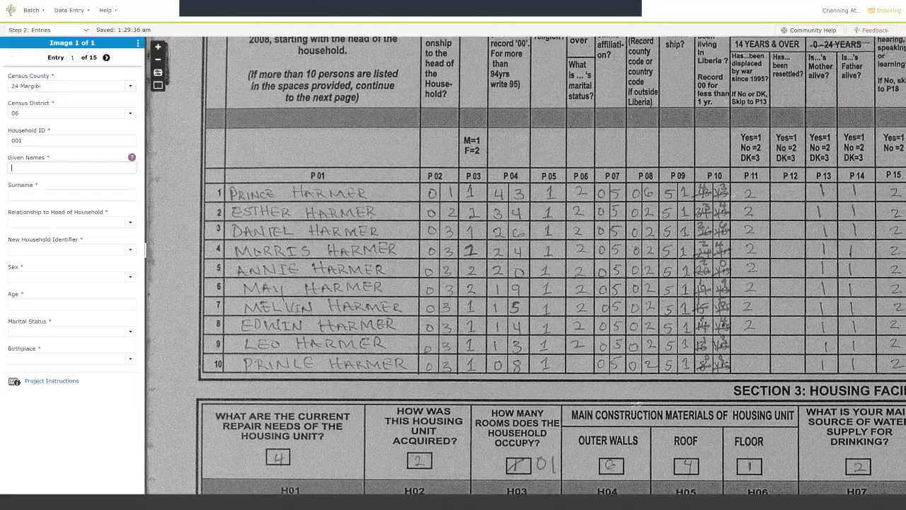
pyautogui.scroll(1, 435, 310)
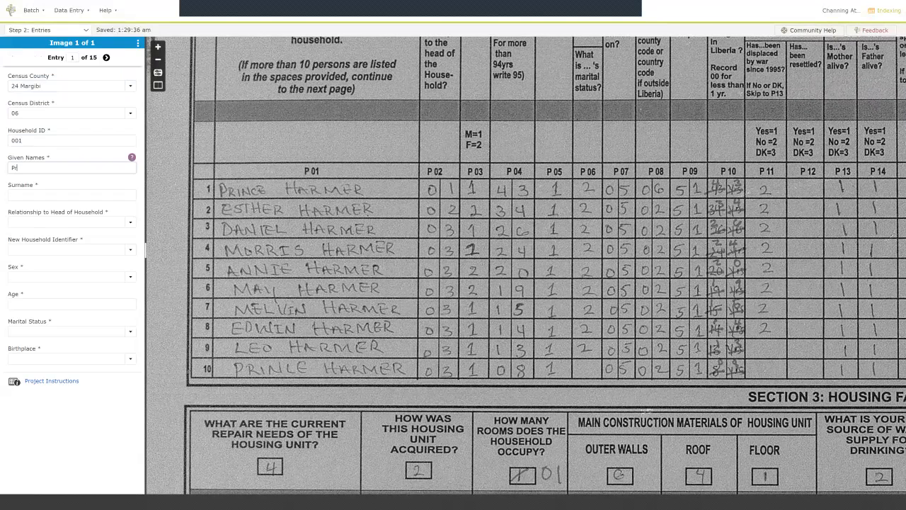
pyautogui.press('Tab')
pyautogui.write('Harmer')
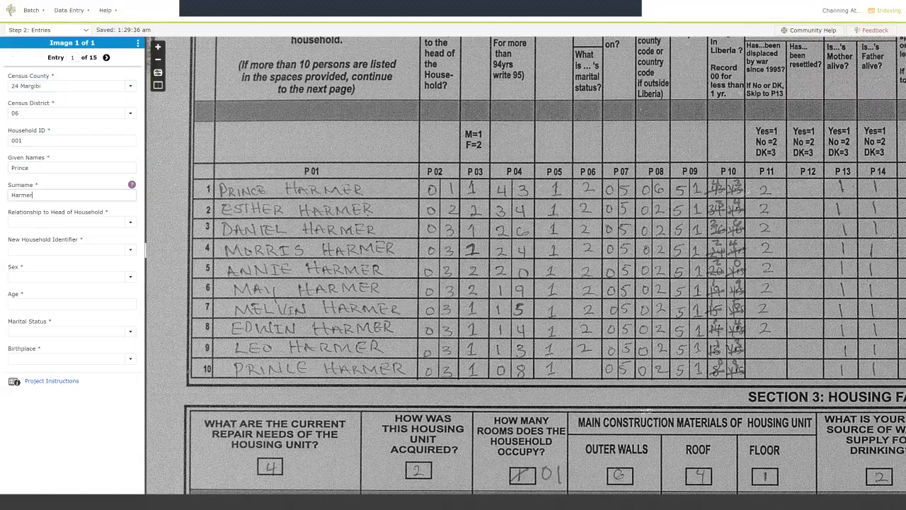
pyautogui.press('Tab')
# Record 01 Head, Yes new household, 1 Male, age 43, 1 Never Married, birthplace 05.
pyautogui.write('01')
pyautogui.press('Tab')
pyautogui.write('Yes')
pyautogui.press('Tab')
pyautogui.write('1')
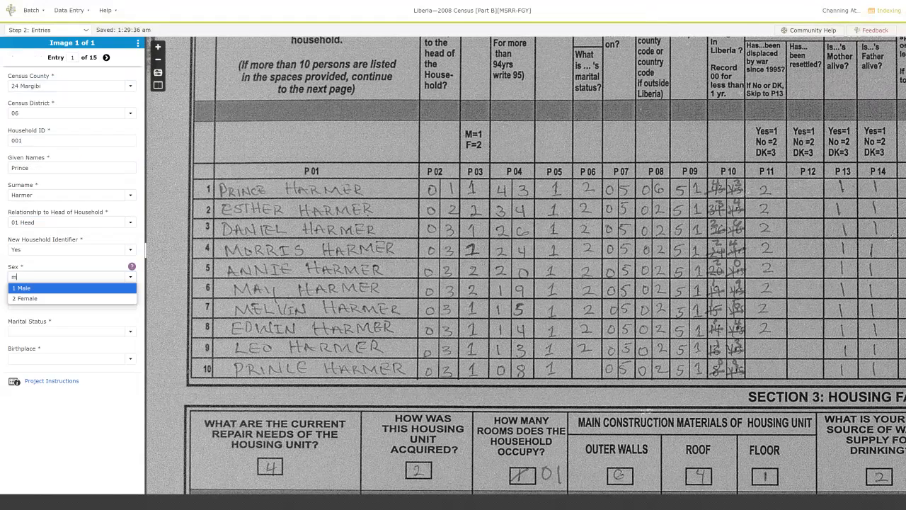
pyautogui.press('Tab')
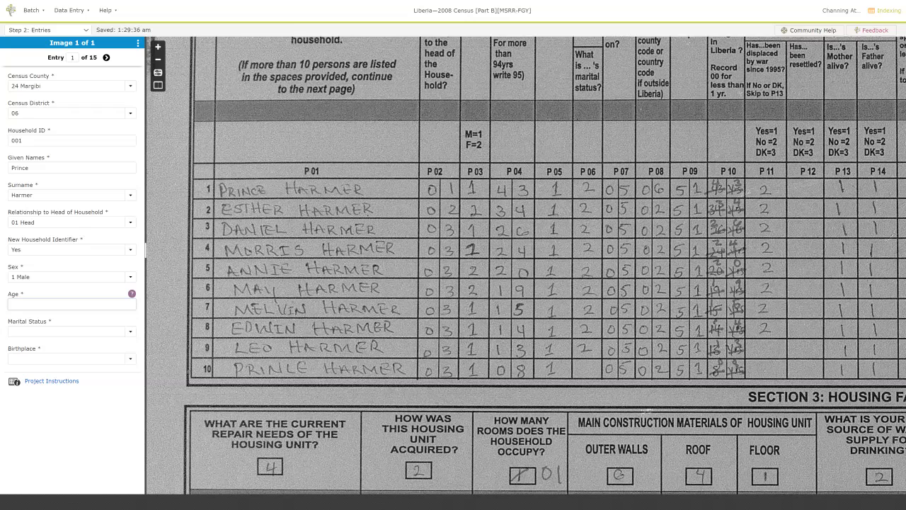
pyautogui.write('43')
pyautogui.press('Tab')
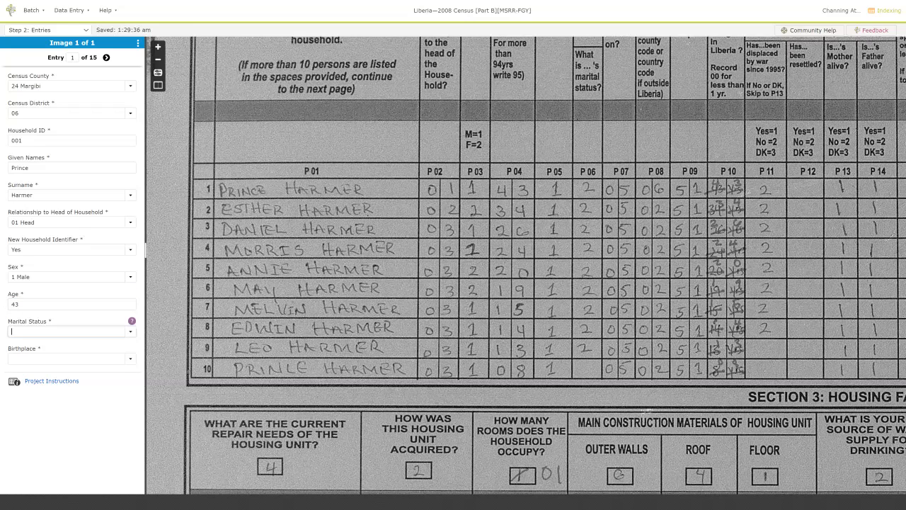
pyautogui.write('1')
pyautogui.press('Tab')
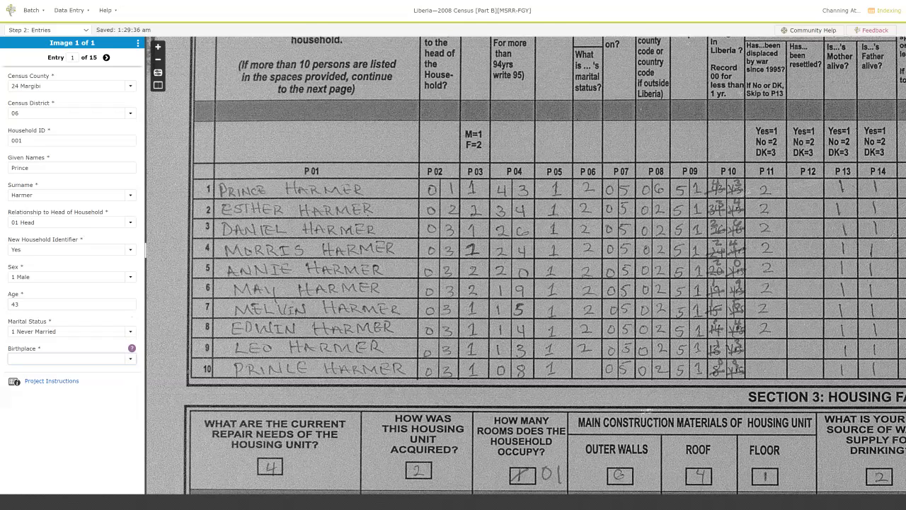
pyautogui.write('05')
pyautogui.press('Tab')
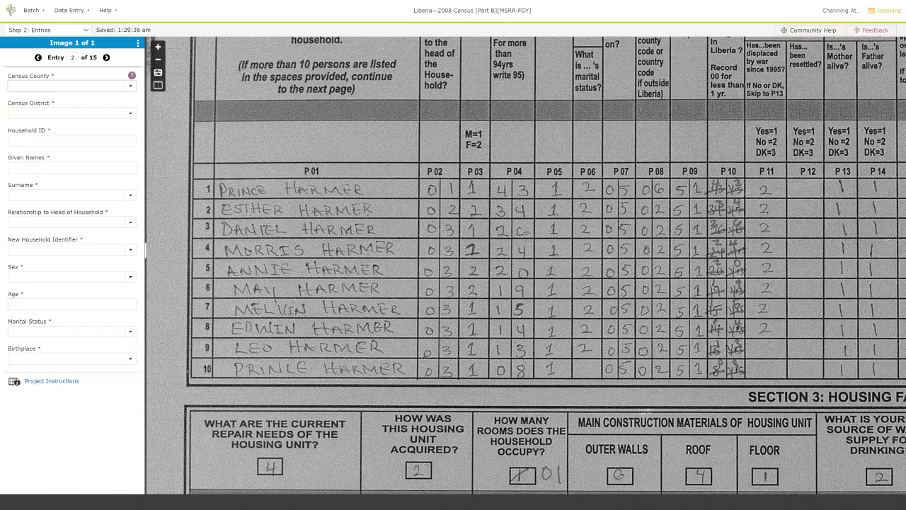
# Browse the birthplace options list to find the code for Bong.
pyautogui.click(130, 359)
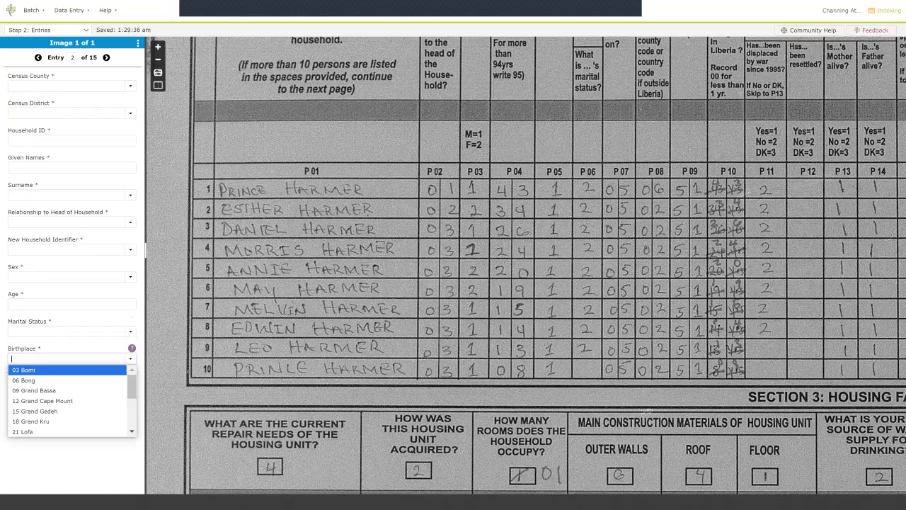
pyautogui.scroll(-2, 67, 420)
pyautogui.scroll(2, 67, 411)
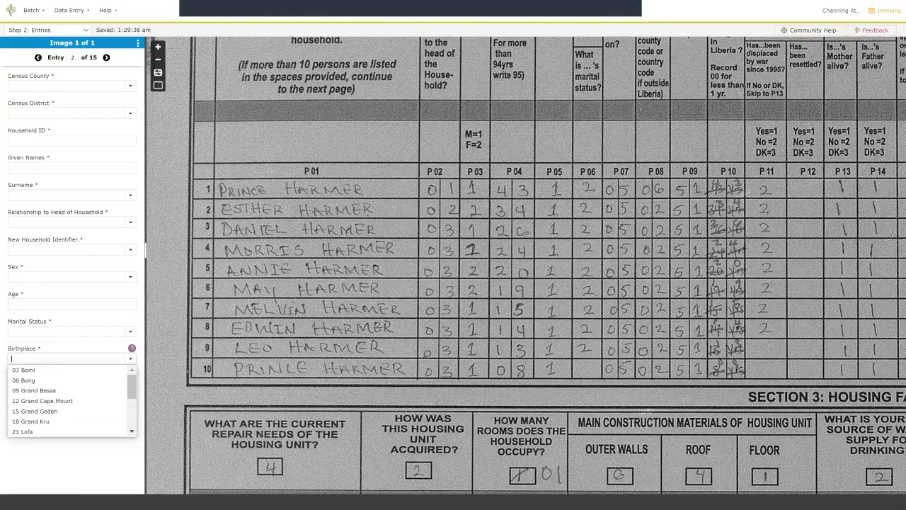
pyautogui.moveTo(453, 284); pyautogui.dragTo(425, 315)
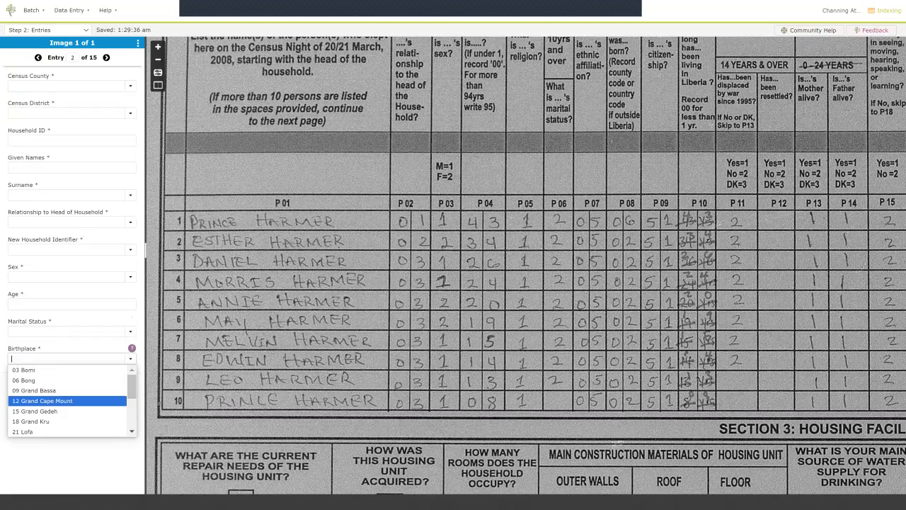
# Change entry 1's birthplace to 06 Bong and delete the blank entry 2.
pyautogui.click(38, 57)
pyautogui.click(36, 359)
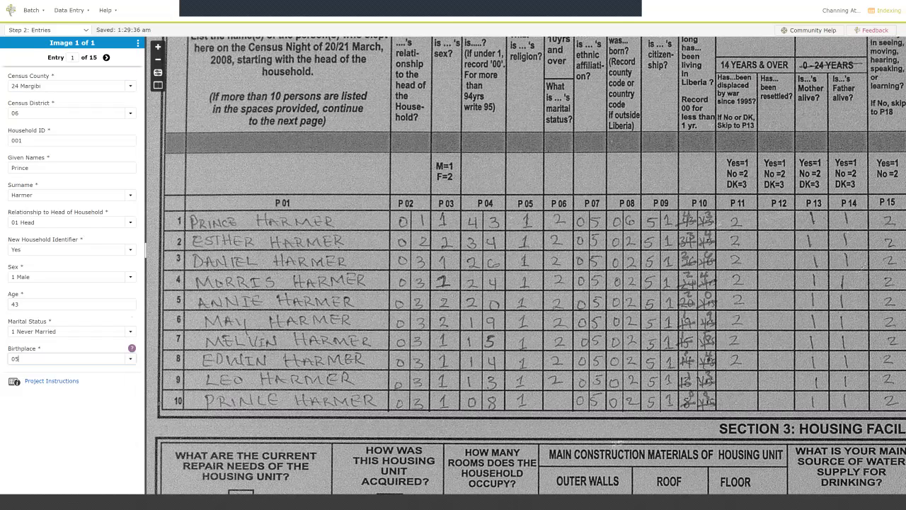
pyautogui.press('BackSpace')
pyautogui.write('6')
pyautogui.press('Tab')
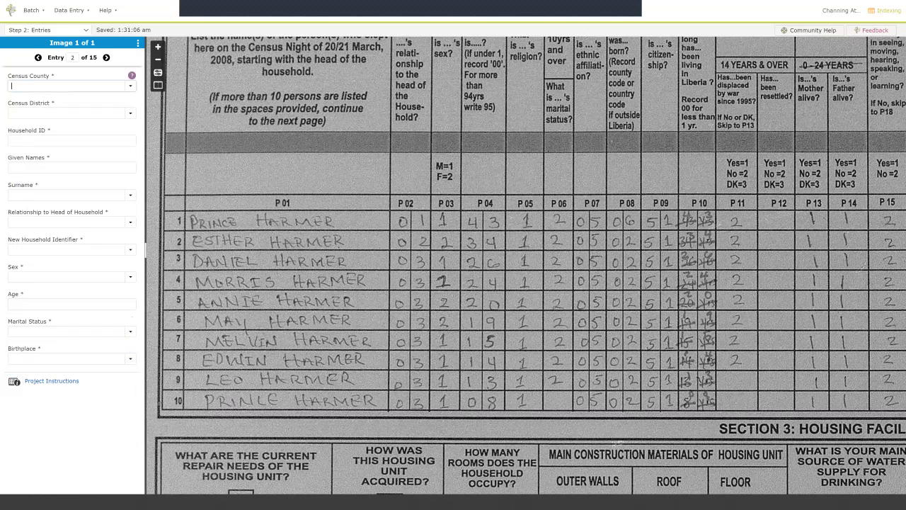
pyautogui.hotkey('ctrl', 'shift', 'd')
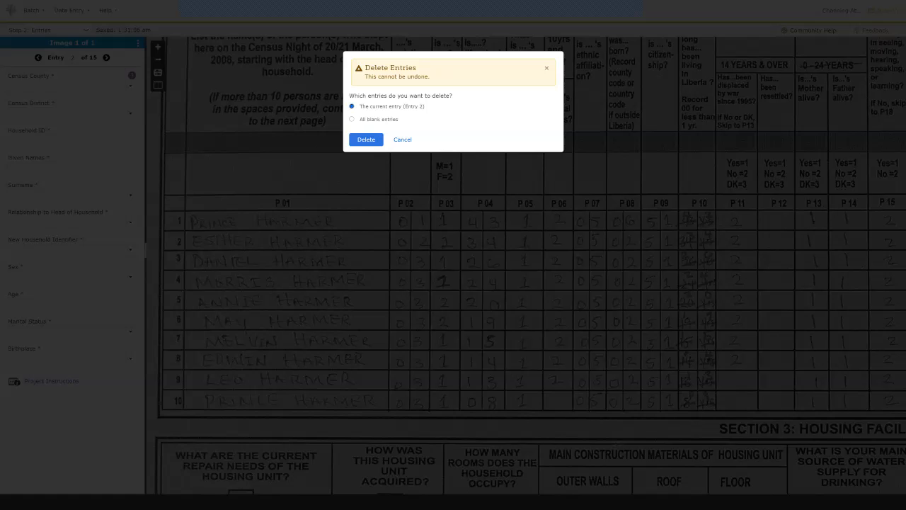
pyautogui.press('Return')
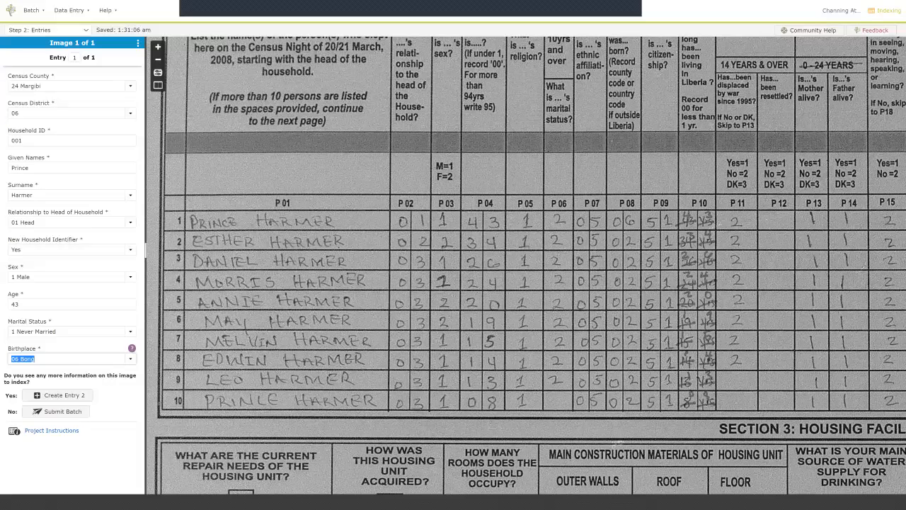
# Start entry 2 with copied household details, entering the spouse's names and relationship 02 Spouse.
pyautogui.hotkey('ctrl', 'd')
pyautogui.hotkey('ctrl', 'd')
pyautogui.hotkey('ctrl', 'd')
pyautogui.write('Esther')
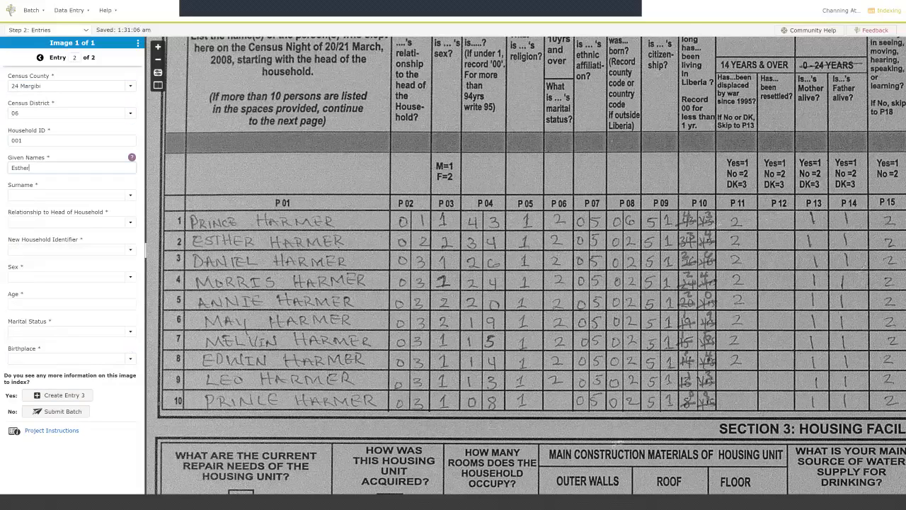
pyautogui.press('Tab')
pyautogui.hotkey('ctrl', 'd')
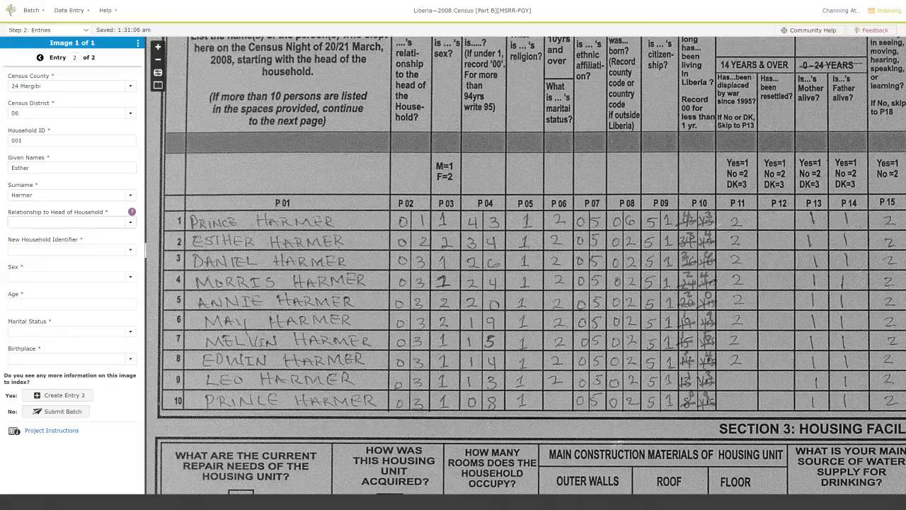
pyautogui.write('02')
pyautogui.press('Tab')
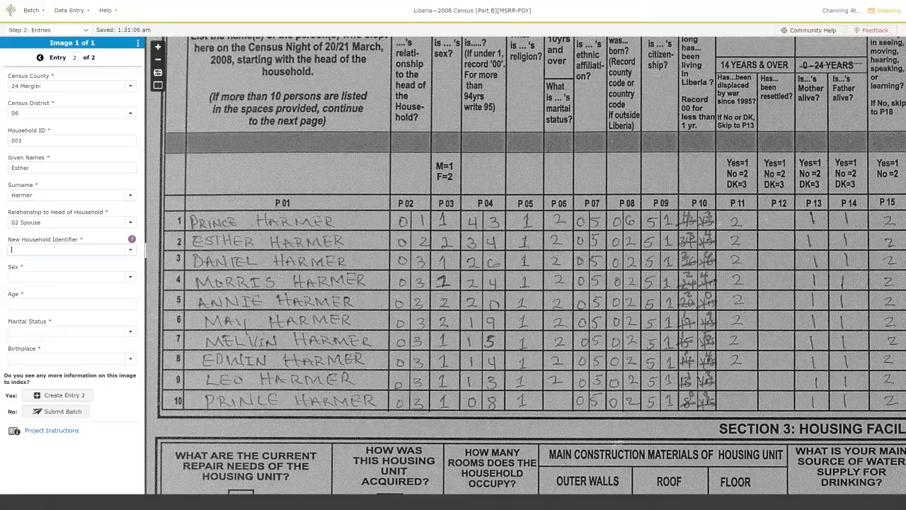
# Record No new household, 2 Female, age 34, 1 Never Married, birthplace 02, and create entry 3.
pyautogui.write('n')
pyautogui.press('Tab')
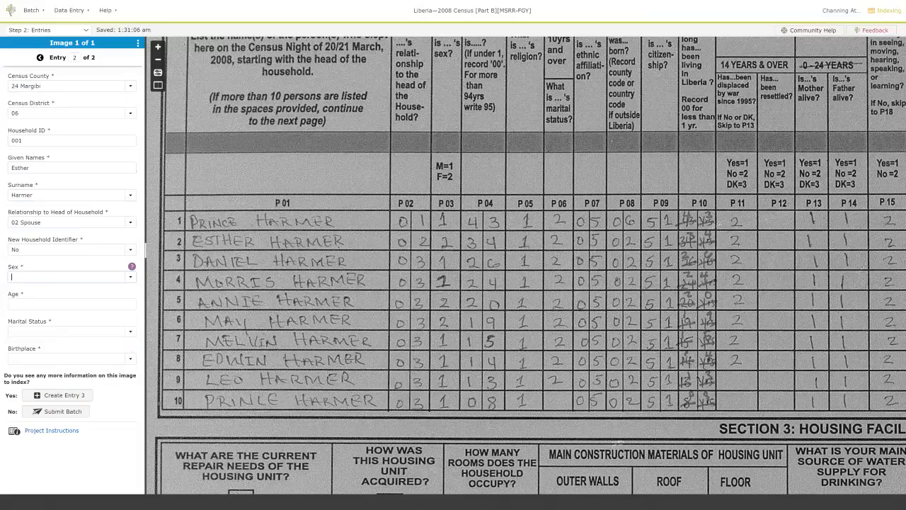
pyautogui.write('2 f')
pyautogui.press('Tab')
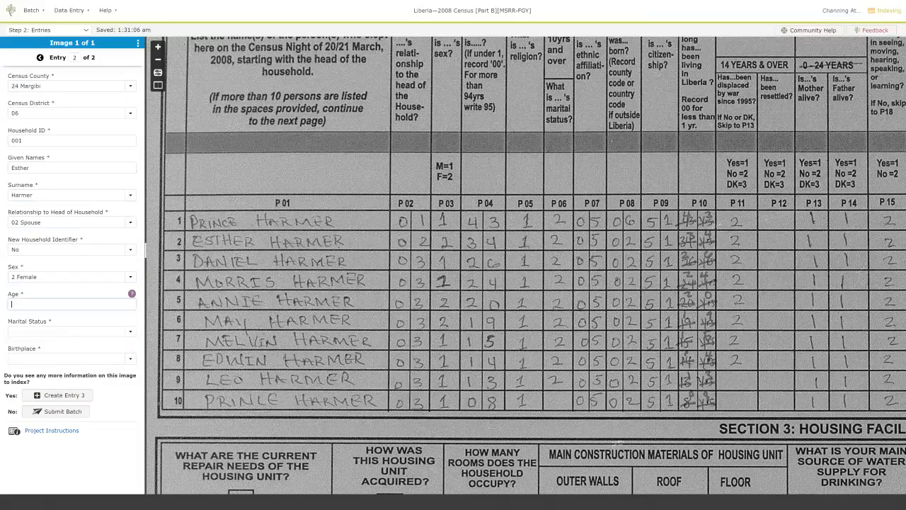
pyautogui.write('34')
pyautogui.press('Tab')
pyautogui.write('1')
pyautogui.press('Tab')
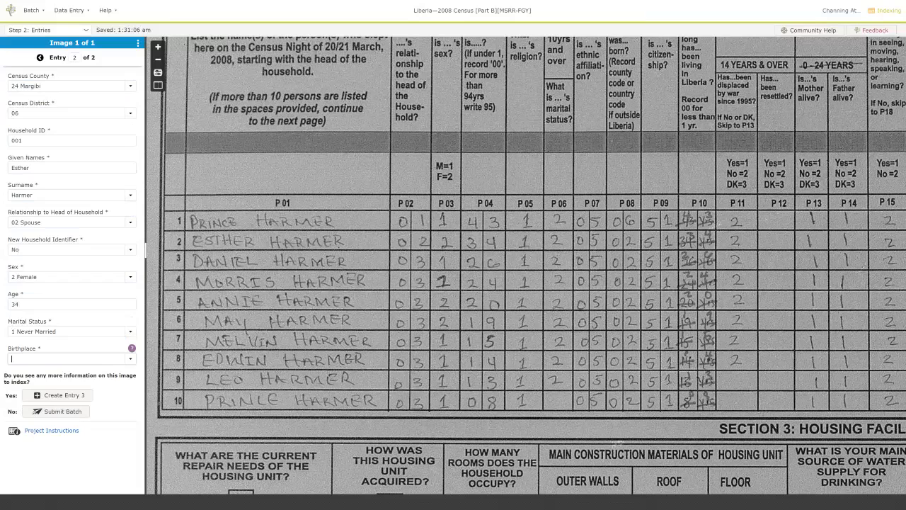
pyautogui.write('02')
pyautogui.press('Tab')
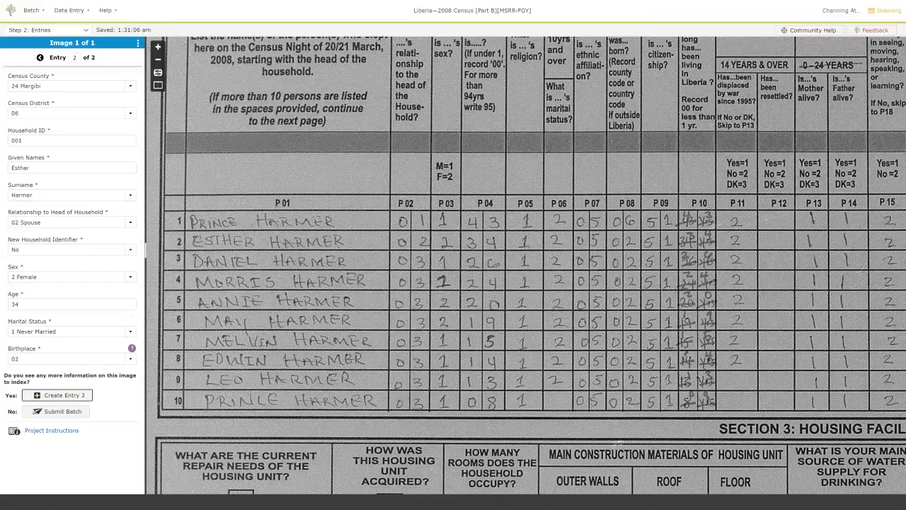
pyautogui.press('Return')
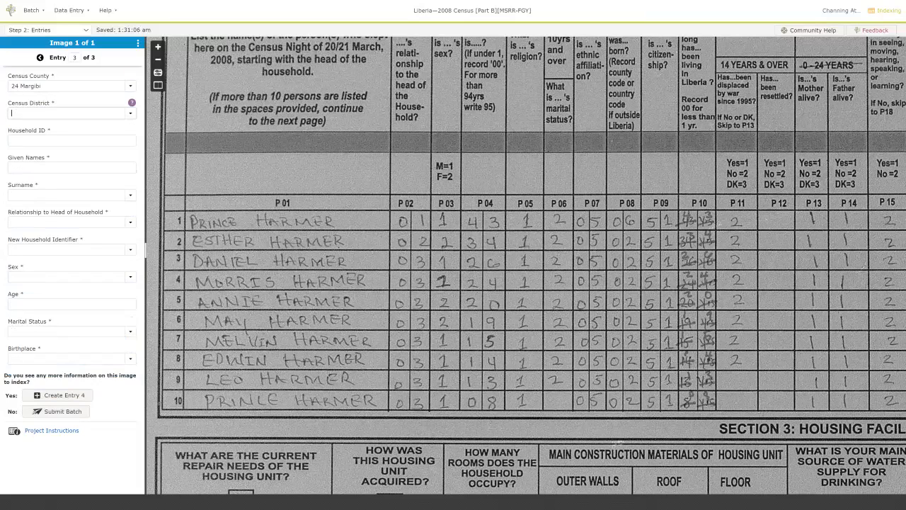
# Enter the son's given name, surname and relationship 03 Son or Daughter.
pyautogui.press('Tab')
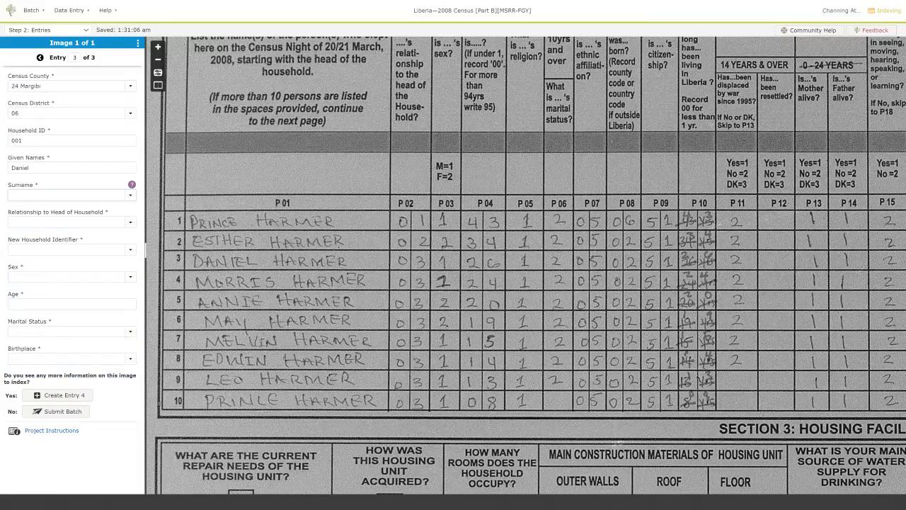
pyautogui.press('Tab')
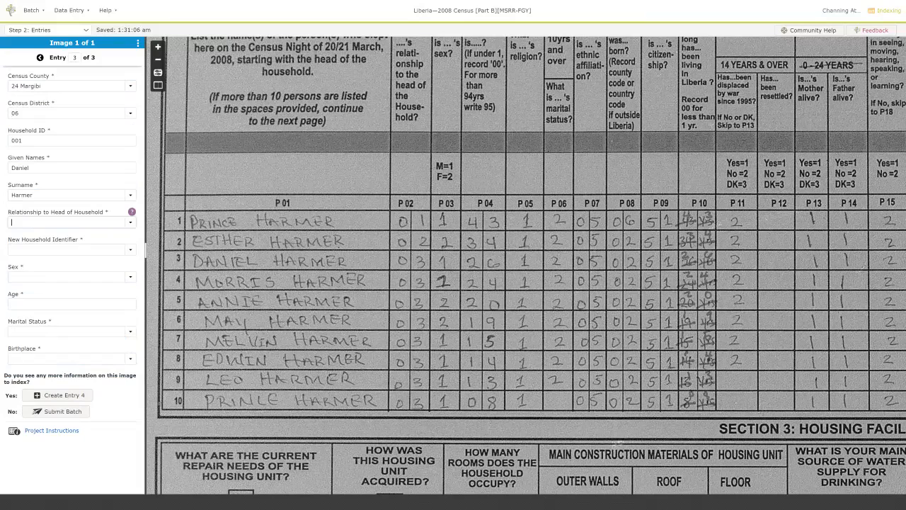
pyautogui.write('03')
pyautogui.press('Down')
pyautogui.press('Down')
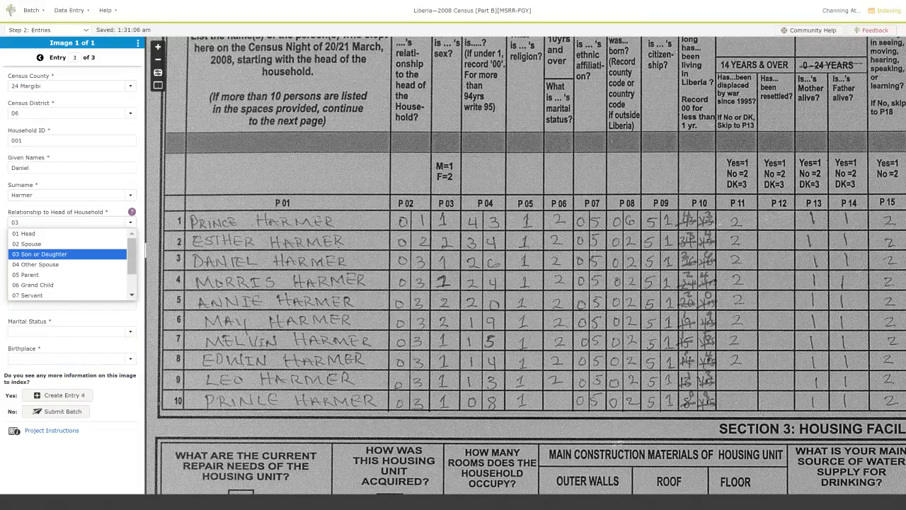
pyautogui.press('Tab')
# Record No new household, 1 Male, age 26, 1 Never Married, and create entry 4.
pyautogui.write('n')
pyautogui.press('Tab')
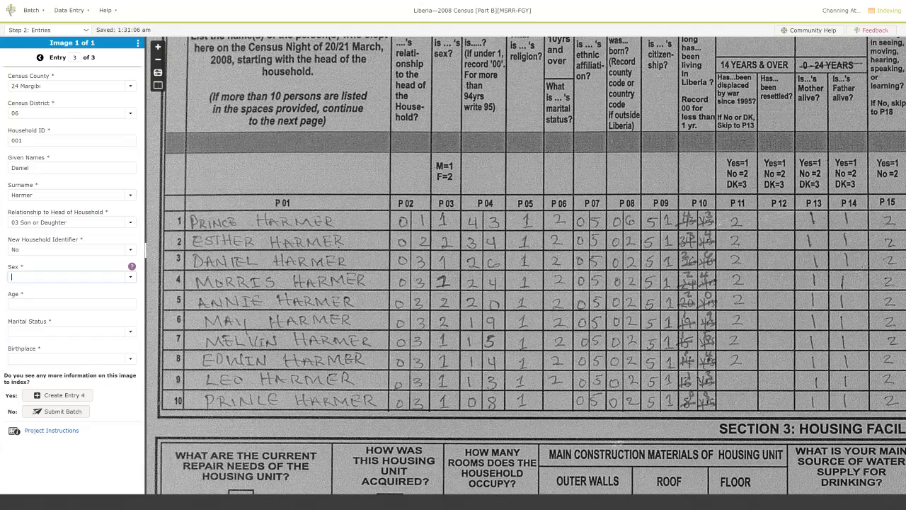
pyautogui.write('1')
pyautogui.press('Tab')
pyautogui.write('26')
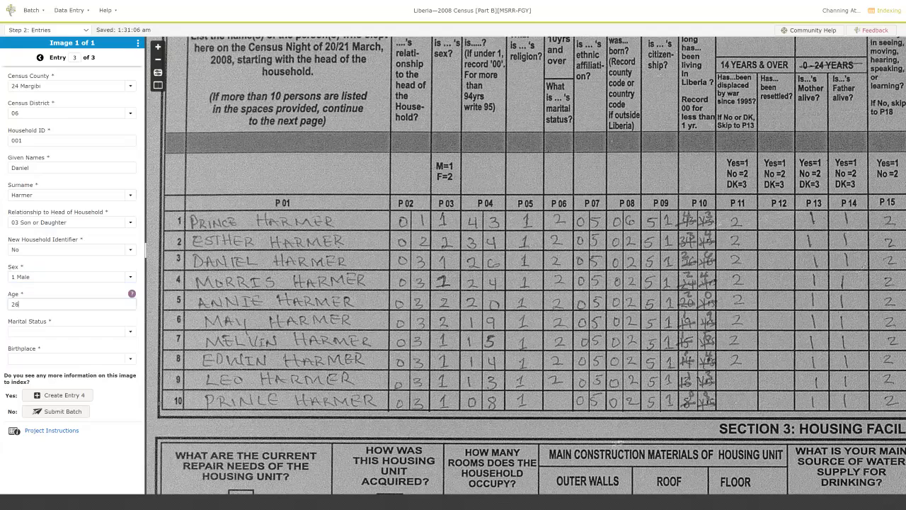
pyautogui.press('Tab')
pyautogui.write('1')
pyautogui.press('Tab')
pyautogui.press('Tab')
pyautogui.press('Return')
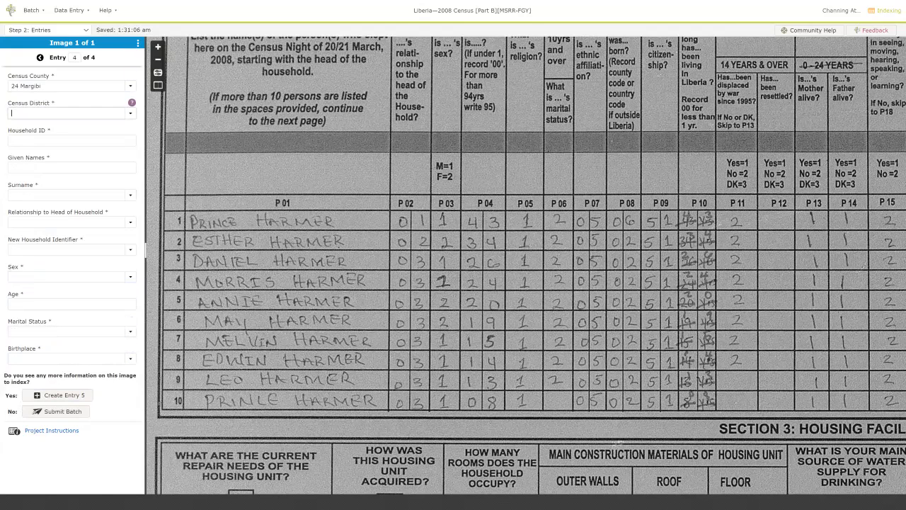
# Enter household ID 001, the 24-year-old son's names, relationship 03 and No new household.
pyautogui.write('001')
pyautogui.press('Tab')
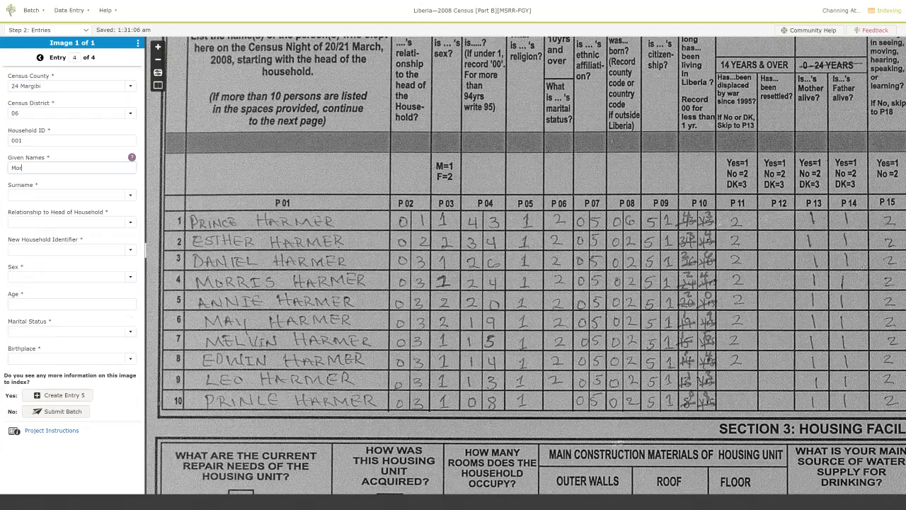
pyautogui.press('Tab')
pyautogui.press('Tab')
pyautogui.write('3')
pyautogui.press('Tab')
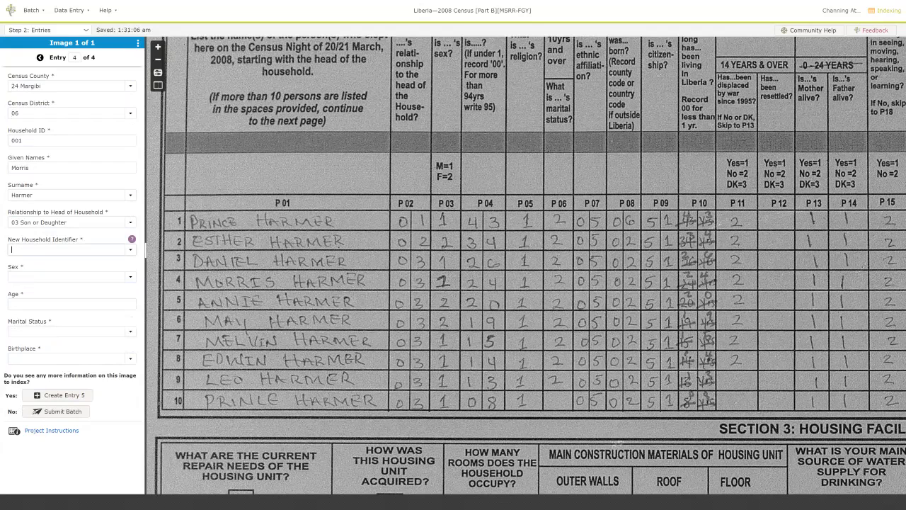
pyautogui.write('n')
pyautogui.press('Tab')
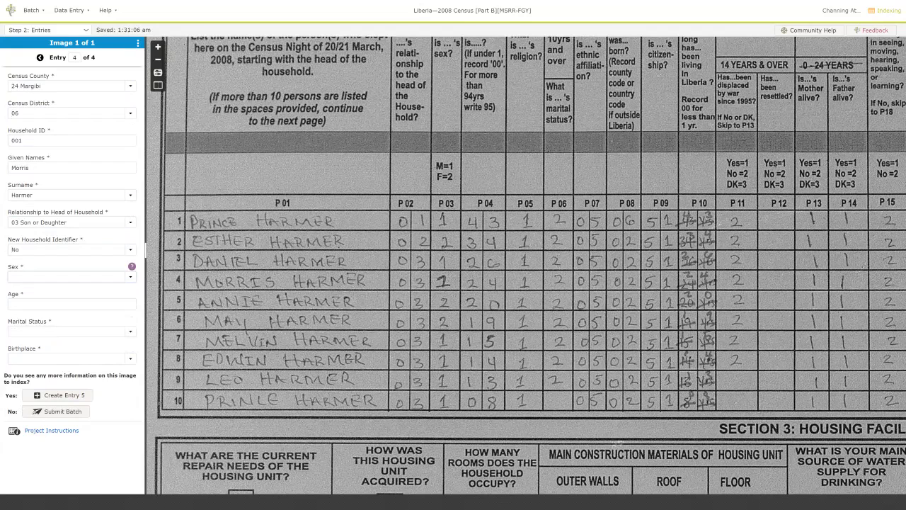
pyautogui.write('1')
# Record him as 1 Male, age 24, never married, birthplace 02, and start entry 5 with 24, 06, 001.
pyautogui.press('Tab')
pyautogui.write('24')
pyautogui.press('Tab')
pyautogui.write('1')
pyautogui.press('Tab')
pyautogui.write('02')
pyautogui.press('Tab')
pyautogui.press('Return')
pyautogui.write('24')
pyautogui.press('Tab')
pyautogui.write('06')
pyautogui.press('Tab')
pyautogui.write('001')
# Enter the daughter's given name, surname and relationship 03 Son or Daughter.
pyautogui.press('Tab')
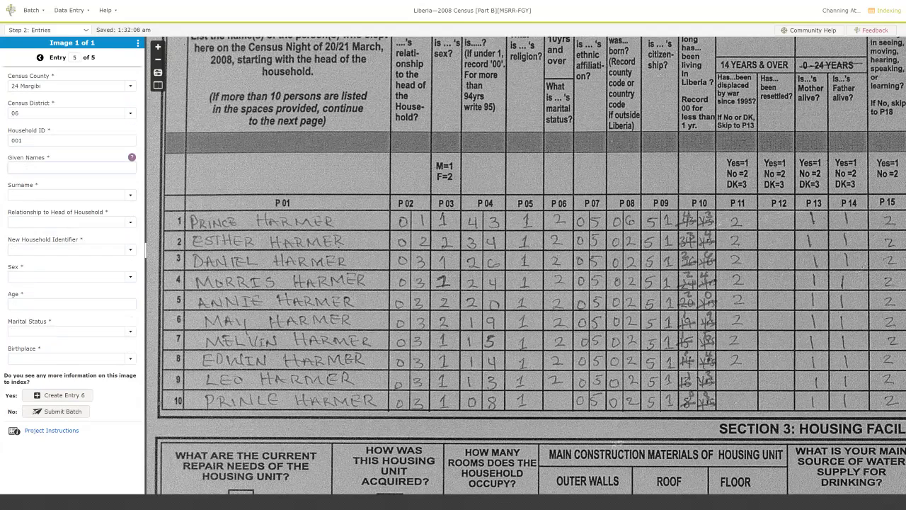
pyautogui.press('Tab')
pyautogui.press('Tab')
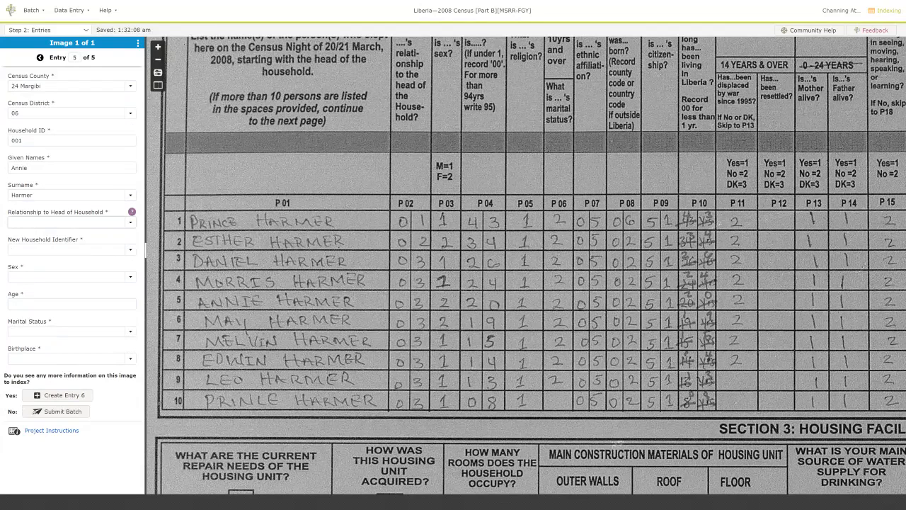
pyautogui.write('3')
pyautogui.press('Tab')
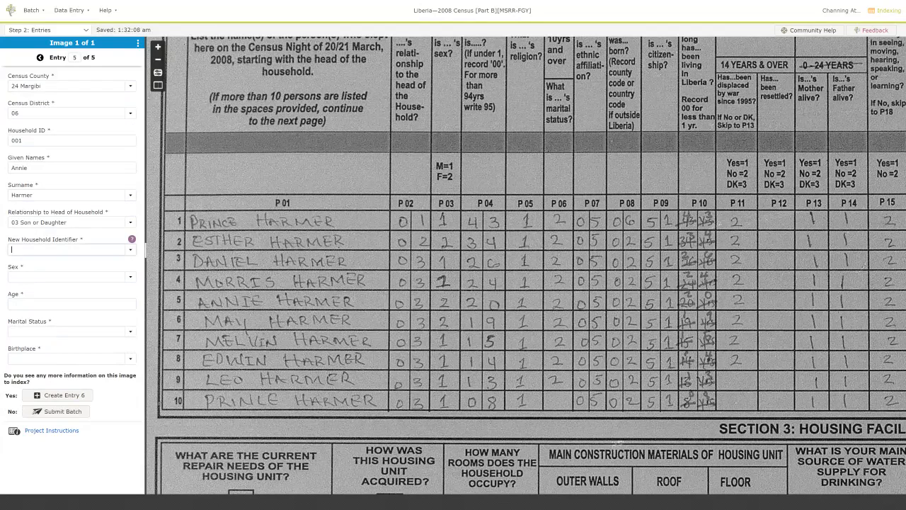
# Record her as 2 Female, No new household, age 20, and create entry 6.
pyautogui.write('1n')
pyautogui.press('Tab')
pyautogui.write('1')
pyautogui.press('BackSpace')
pyautogui.write('2')
pyautogui.press('Tab')
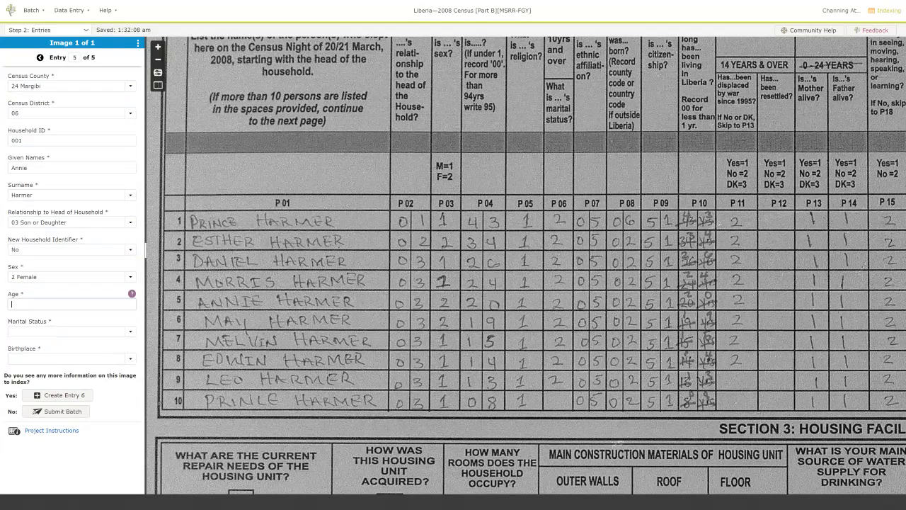
pyautogui.write('20')
pyautogui.press('Tab')
pyautogui.press('Tab')
pyautogui.press('Tab')
pyautogui.press('Return')
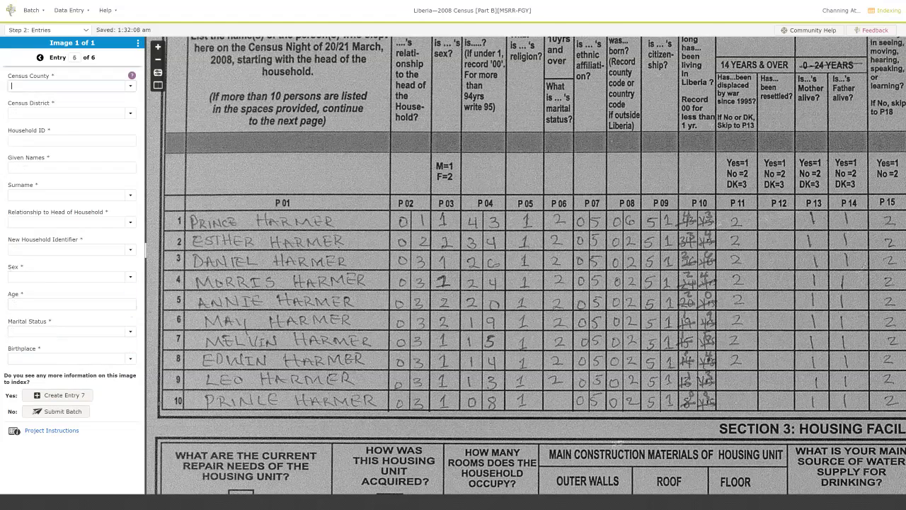
# Index the 19-year-old daughter with carried-over household, surname and 2 Female, then create entry 7.
pyautogui.hotkey('ctrl', 'd')
pyautogui.hotkey('ctrl', 'd')
pyautogui.write('May')
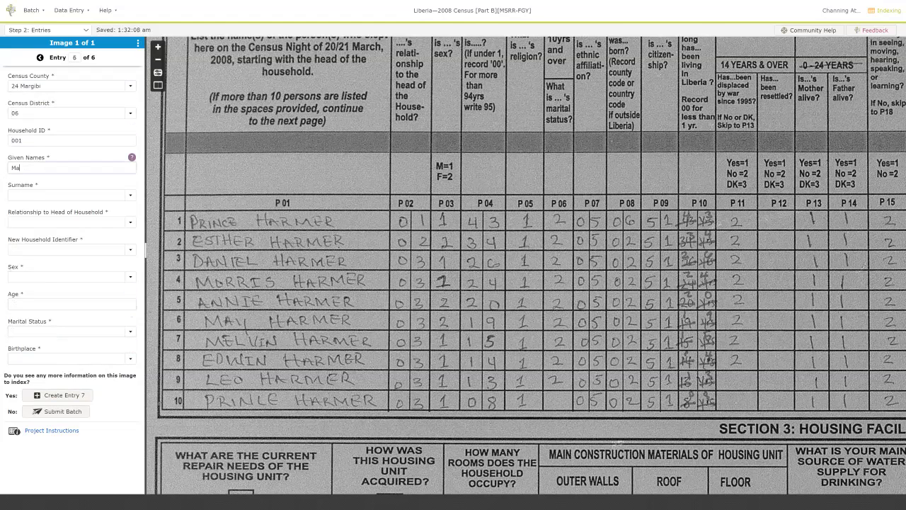
pyautogui.press('Tab')
pyautogui.hotkey('ctrl', 'd')
pyautogui.hotkey('ctrl', 'd')
pyautogui.hotkey('ctrl', 'd')
pyautogui.hotkey('ctrl', 'd')
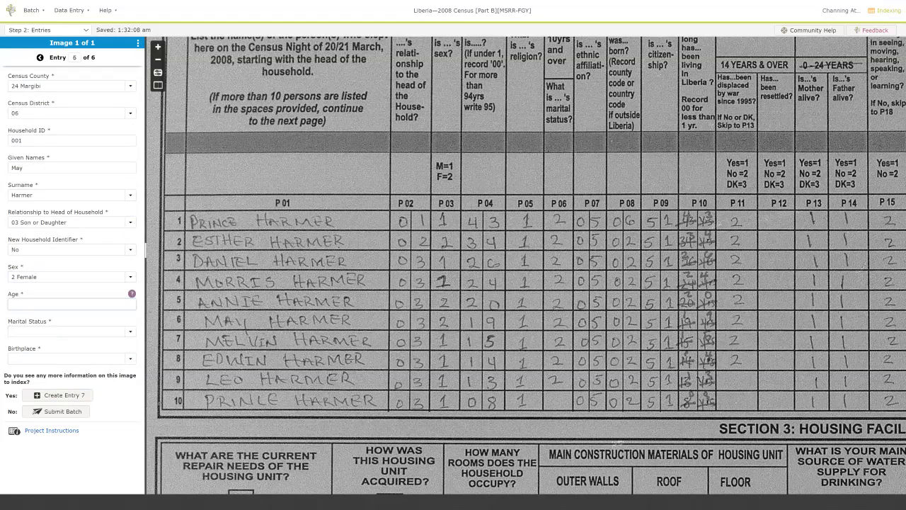
pyautogui.write('19')
pyautogui.press('Tab')
pyautogui.hotkey('ctrl', 'd')
pyautogui.hotkey('ctrl', 'd')
pyautogui.press('Return')
# Index the 15-year-old son, correcting sex to 1 Male, then create entry 8.
pyautogui.hotkey('ctrl', 'd')
pyautogui.hotkey('ctrl', 'd')
pyautogui.hotkey('ctrl', 'd')
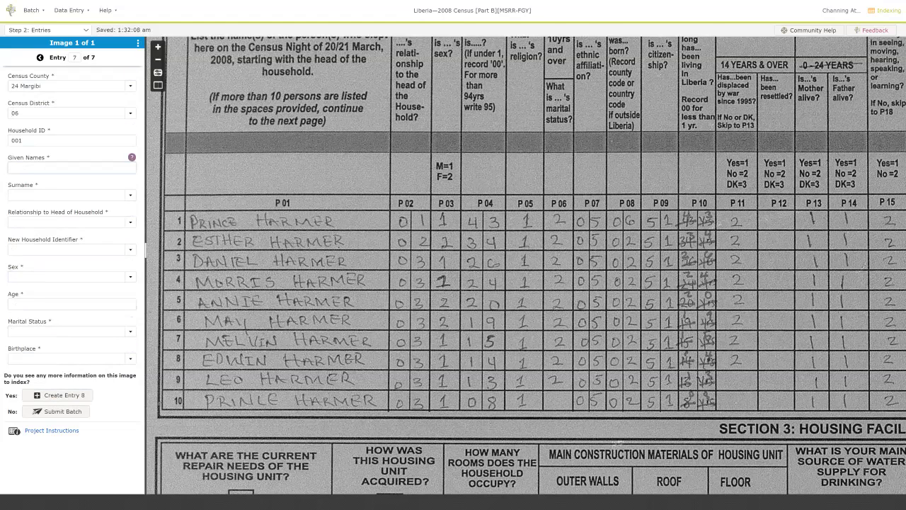
pyautogui.write('Melvin')
pyautogui.press('Tab')
pyautogui.hotkey('ctrl', 'd')
pyautogui.hotkey('ctrl', 'd')
pyautogui.hotkey('ctrl', 'd')
pyautogui.hotkey('ctrl', 'd')
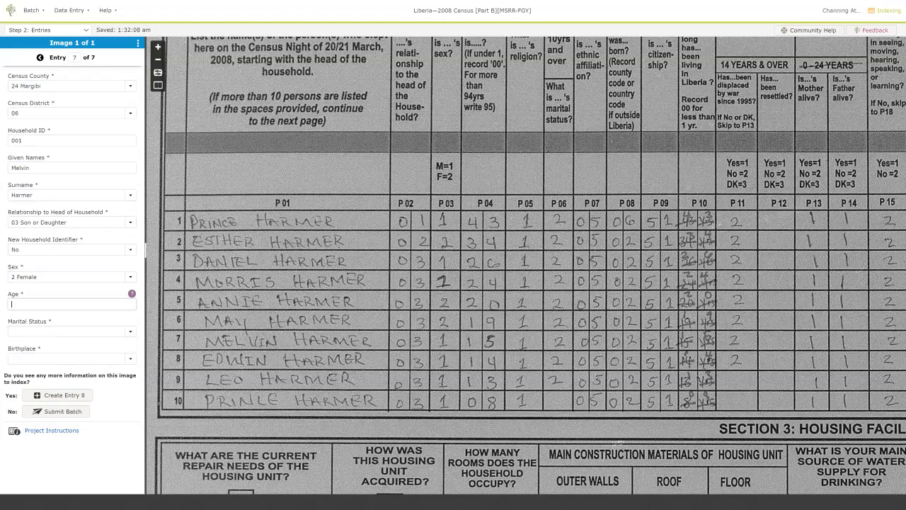
pyautogui.hotkey('shift', 'Tab')
pyautogui.write('1 Male')
pyautogui.press('Tab')
pyautogui.write('15')
pyautogui.press('Tab')
pyautogui.hotkey('ctrl', 'd')
pyautogui.hotkey('ctrl', 'd')
pyautogui.press('Return')
# Index the 14-year-old son as never married, birthplace 02, then create entry 9.
pyautogui.hotkey('ctrl', 'd')
pyautogui.hotkey('ctrl', 'd')
pyautogui.hotkey('ctrl', 'd')
pyautogui.write('Edwin')
pyautogui.press('Tab')
pyautogui.hotkey('ctrl', 'd')
pyautogui.hotkey('ctrl', 'd')
pyautogui.hotkey('ctrl', 'd')
pyautogui.hotkey('ctrl', 'd')
pyautogui.write('14')
pyautogui.press('Tab')
pyautogui.write('1')
pyautogui.press('Tab')
pyautogui.write('02')
pyautogui.press('Tab')
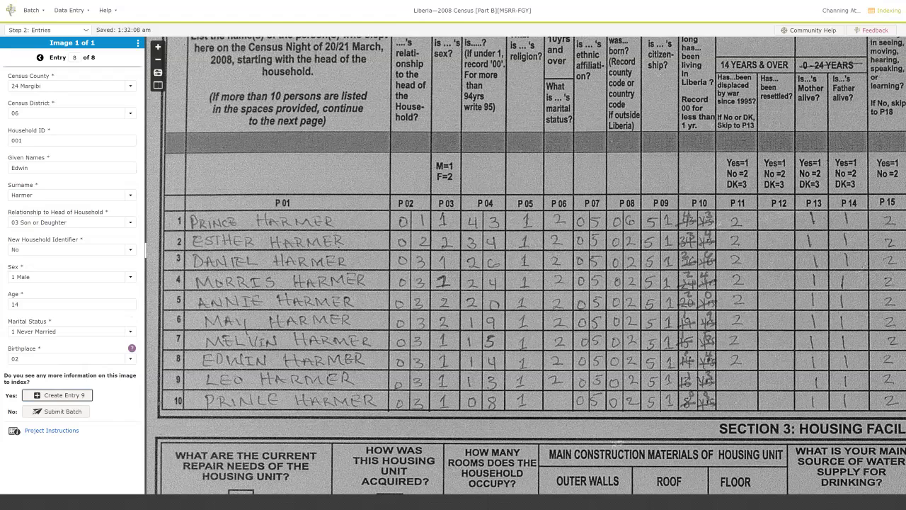
pyautogui.press('Return')
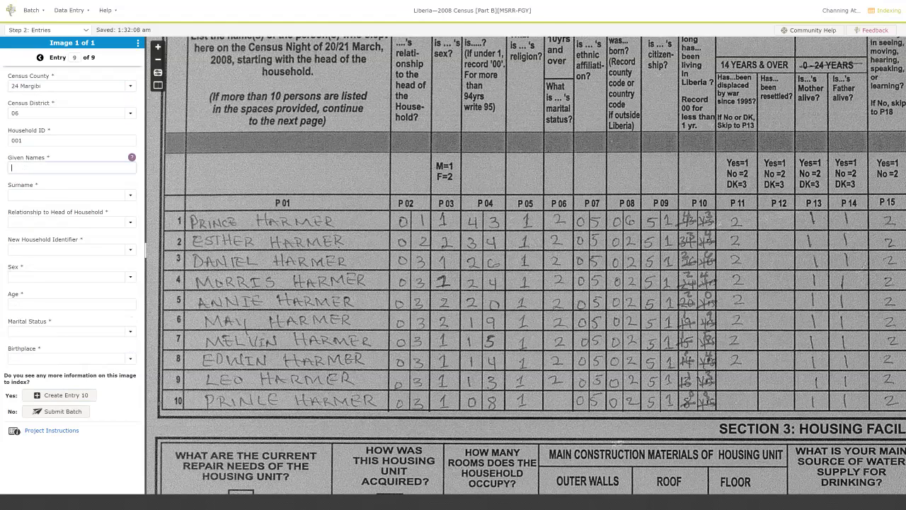
pyautogui.press('Tab')
pyautogui.press('Tab')
pyautogui.write('03 Son or Daughter')
pyautogui.press('Tab')
pyautogui.write('No')
pyautogui.press('Tab')
pyautogui.write('1 Male')
pyautogui.press('Tab')
pyautogui.write('14')
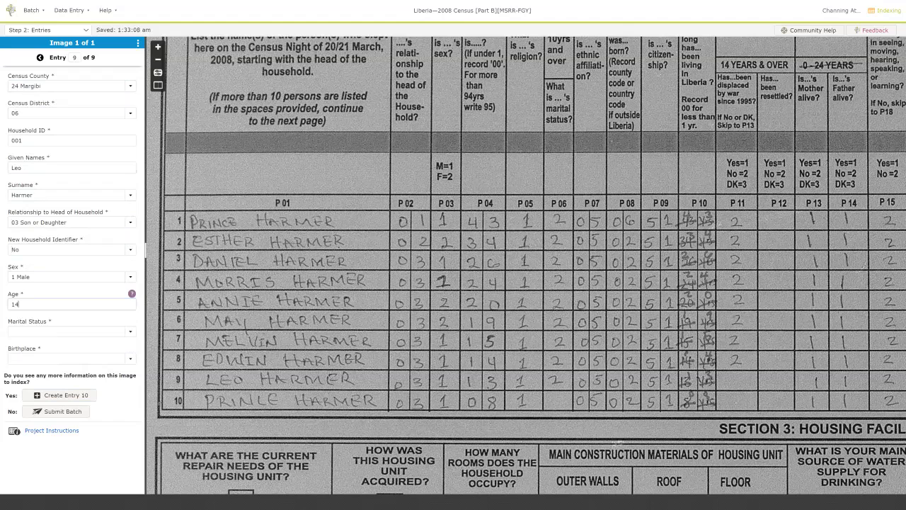
pyautogui.press('BackSpace')
pyautogui.write('3')
pyautogui.press('Tab')
pyautogui.write('1 Never Married')
pyautogui.press('Tab')
pyautogui.press('Tab')
pyautogui.press('Return')
pyautogui.press('Tab')
pyautogui.press('Tab')
pyautogui.write('03 Son or Daughter')
pyautogui.press('Tab')
pyautogui.write('No')
pyautogui.press('Tab')
pyautogui.write('1 Male')
pyautogui.write('8')
pyautogui.press('Tab')
pyautogui.write('1')
pyautogui.press('Tab')
pyautogui.write('02')
pyautogui.press('Tab')
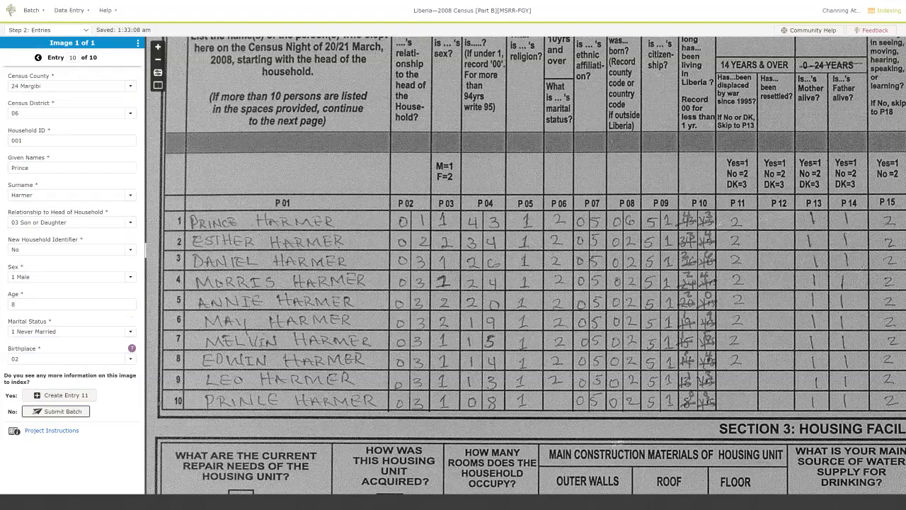
pyautogui.press('Return')
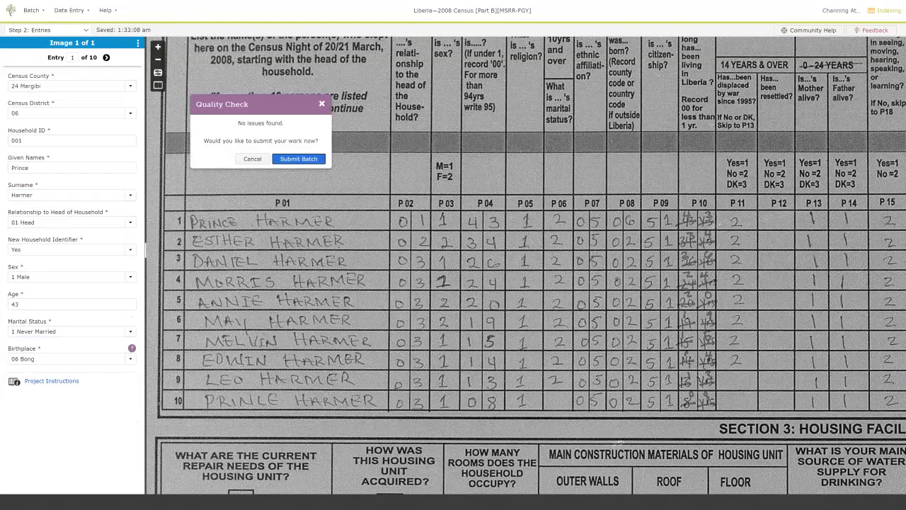
# Submit the ten-entry Harmer household batch from the Quality Check dialog.
pyautogui.press('Return')
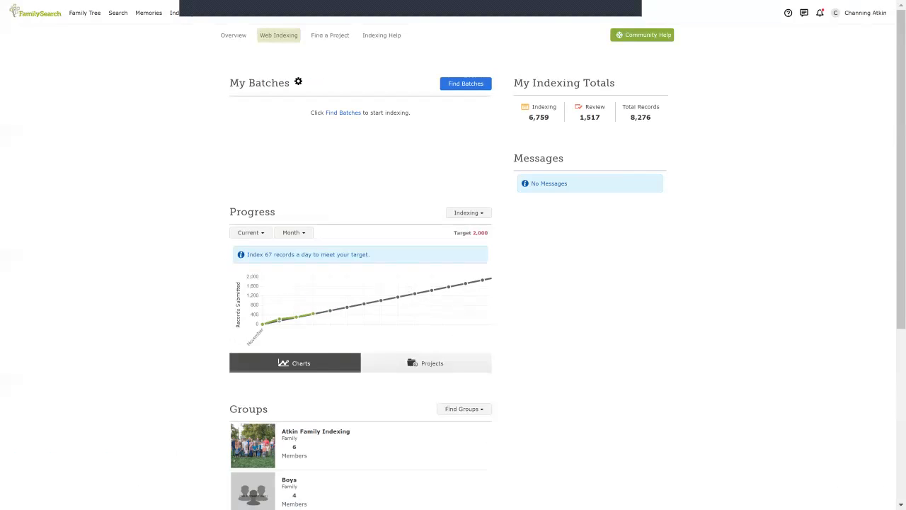
pyautogui.moveTo(314, 314)
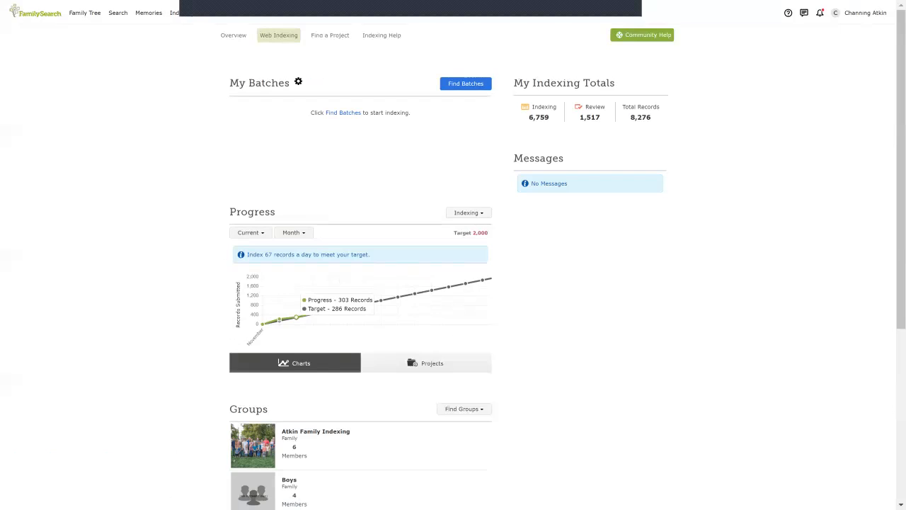
pyautogui.click(468, 212)
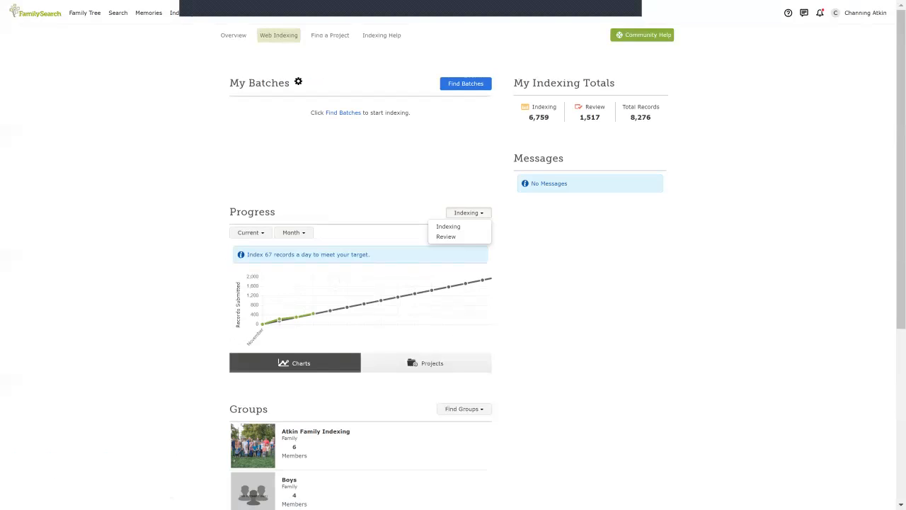
pyautogui.click(468, 212)
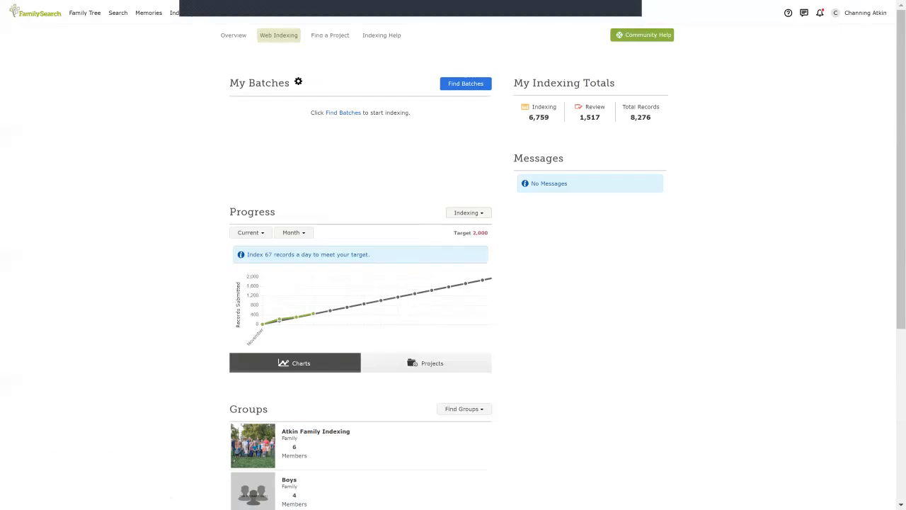